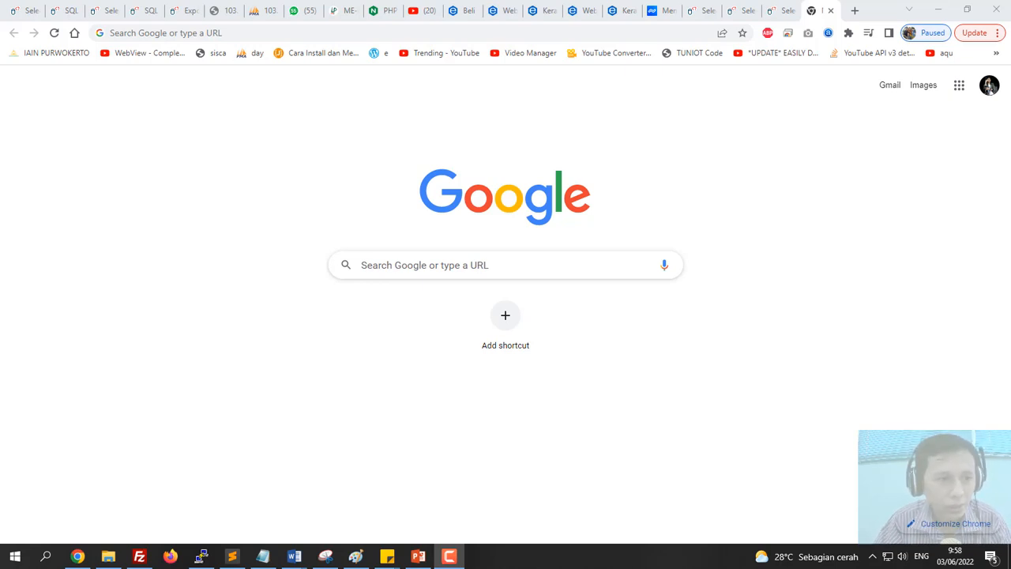
# Open wordpress.com and start the sign-up for a new website
pyautogui.click(486, 265)
pyautogui.click(486, 265)
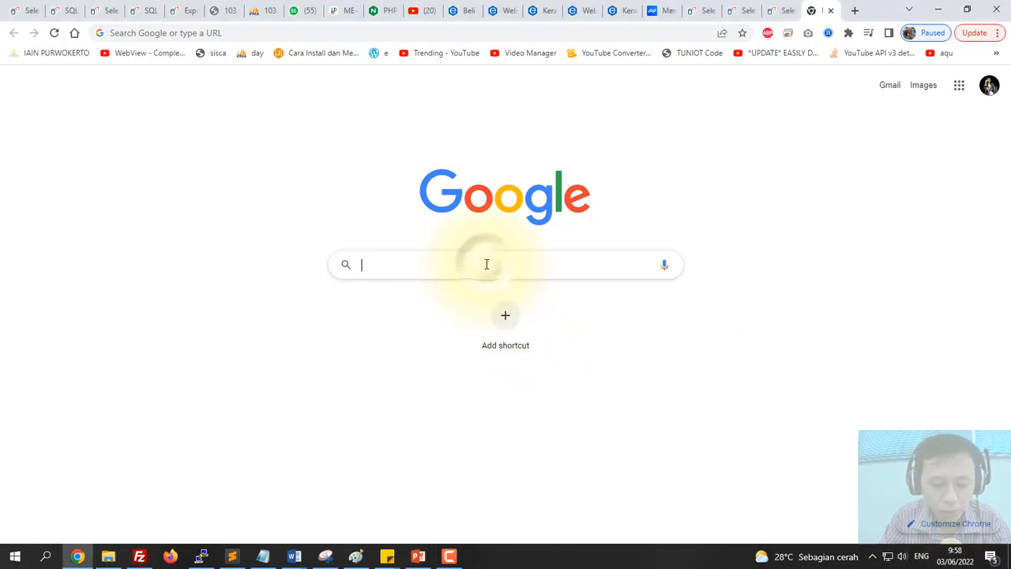
pyautogui.write('wordpress.com')
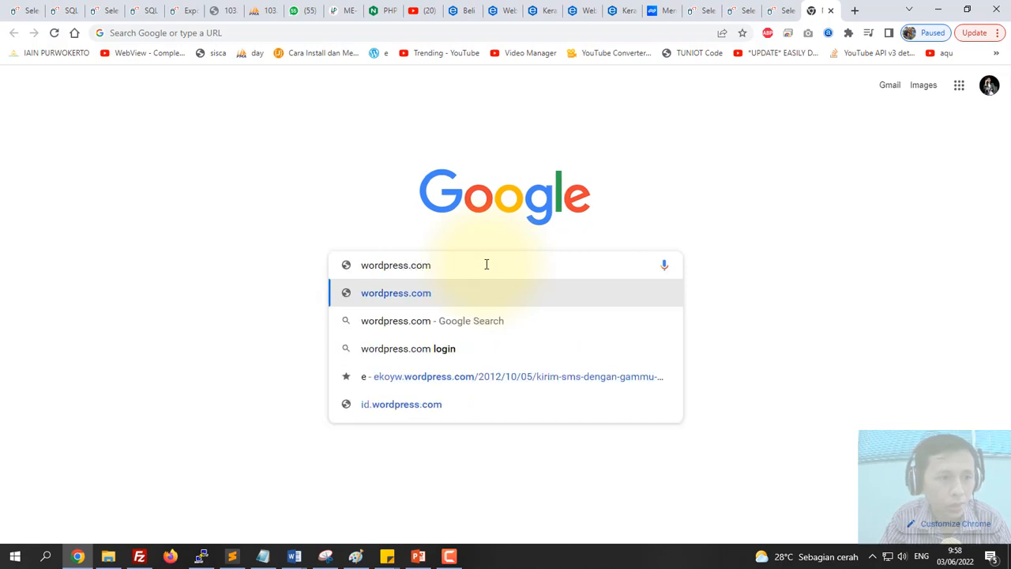
pyautogui.press('Return')
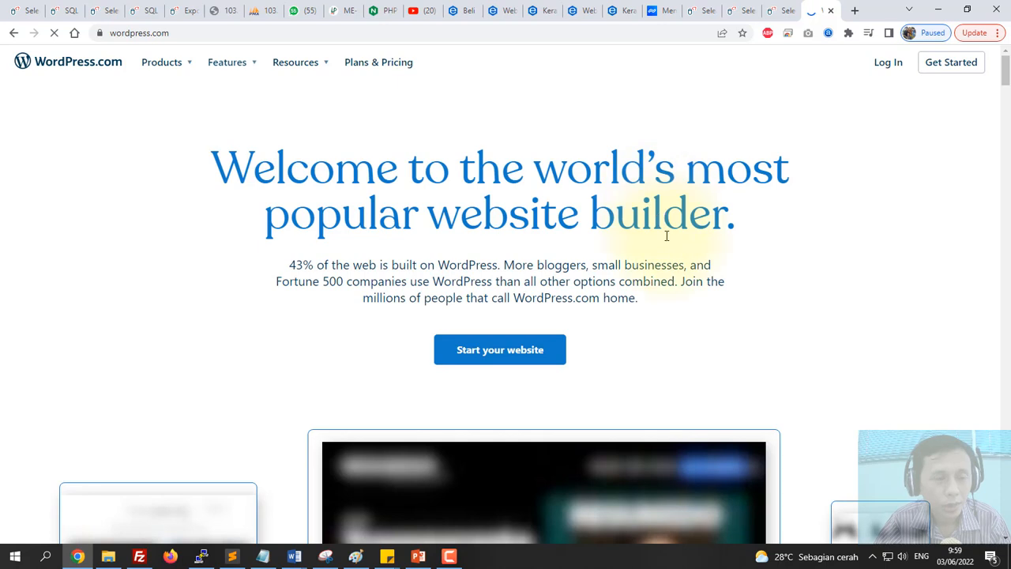
pyautogui.click(520, 359)
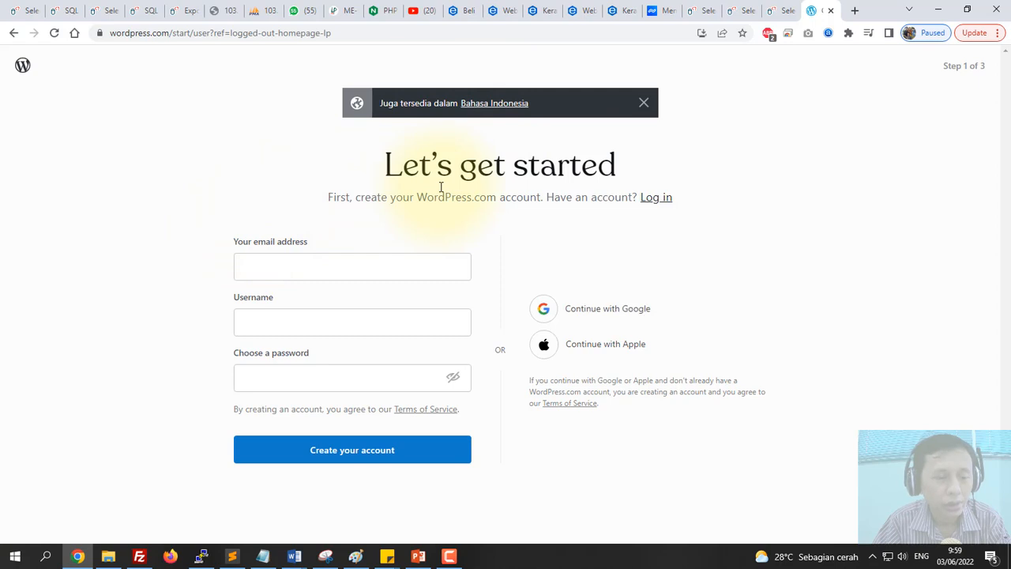
# Continue the WordPress.com sign-up with Google, choosing to use another account
pyautogui.click(551, 316)
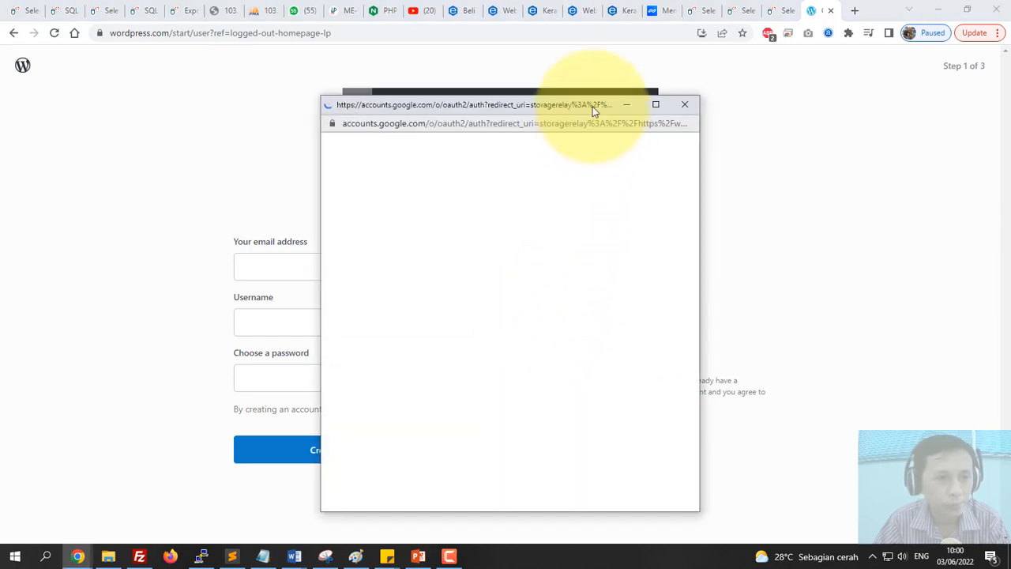
pyautogui.moveTo(593, 106); pyautogui.dragTo(834, 74)
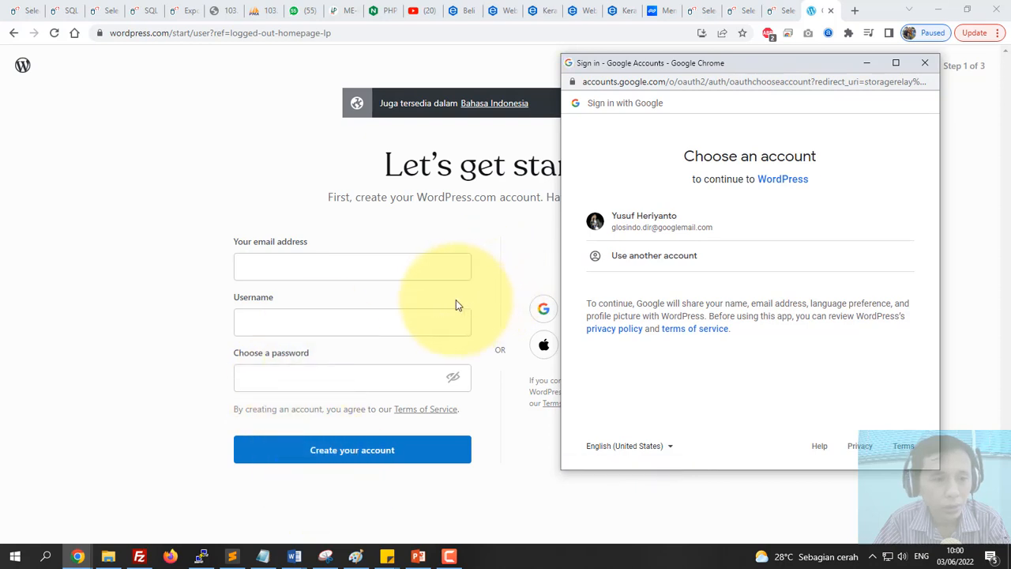
pyautogui.click(657, 263)
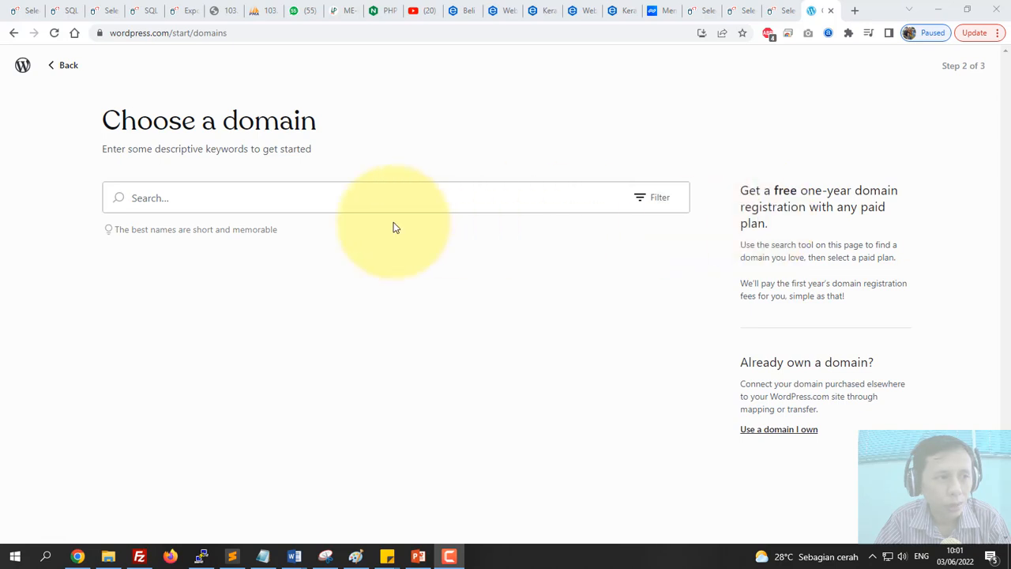
# Search the available domains for hijabmurah and review the suggested addresses
pyautogui.click(137, 201)
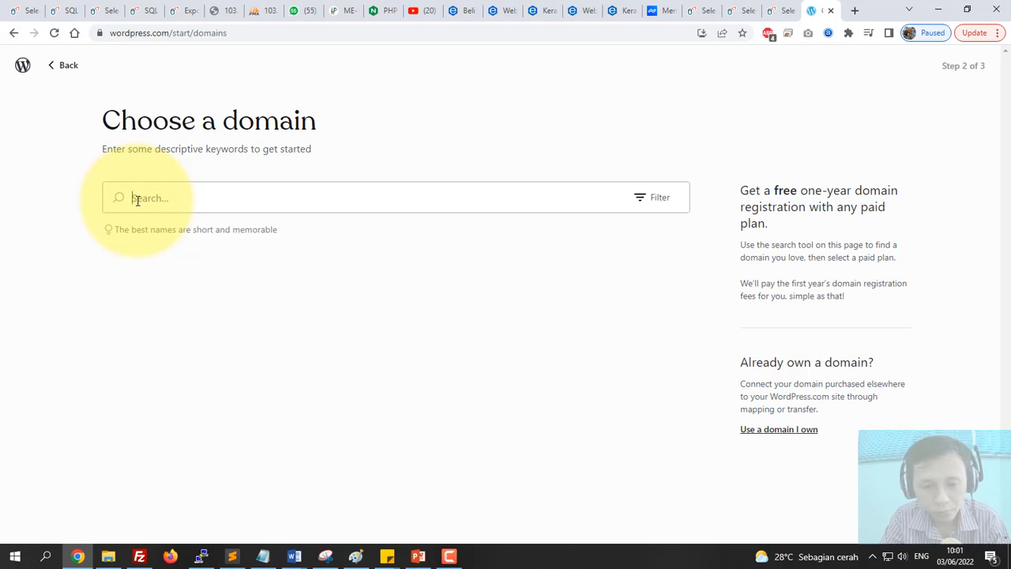
pyautogui.write('hijabmurah')
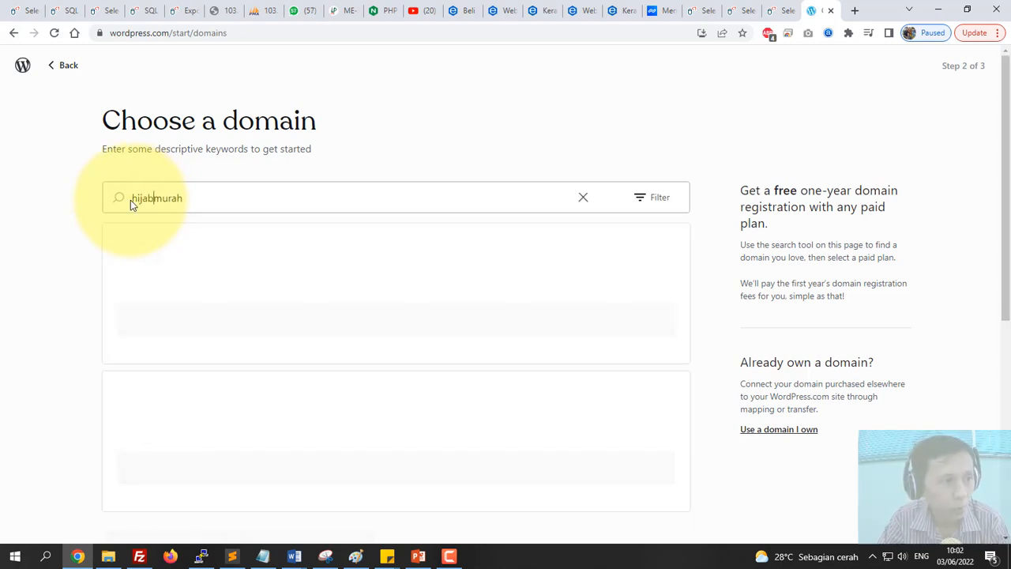
pyautogui.click(83, 225)
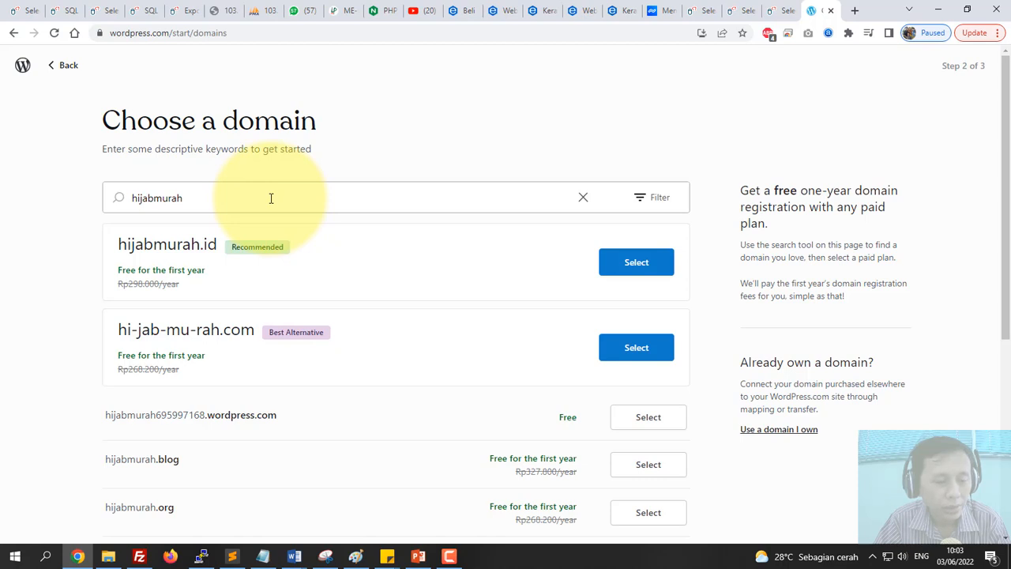
pyautogui.scroll(-2, 271, 199)
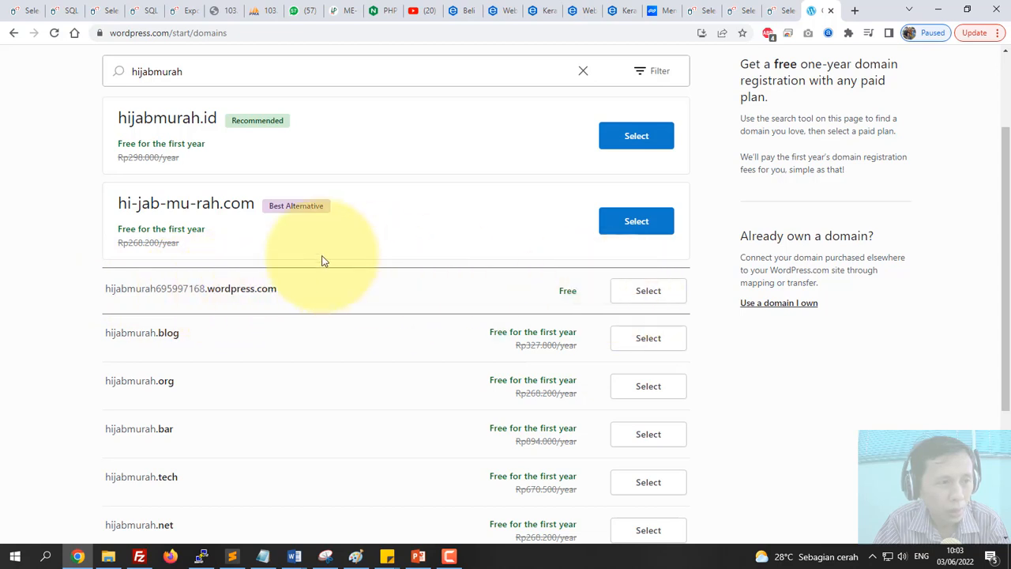
pyautogui.scroll(2, 321, 260)
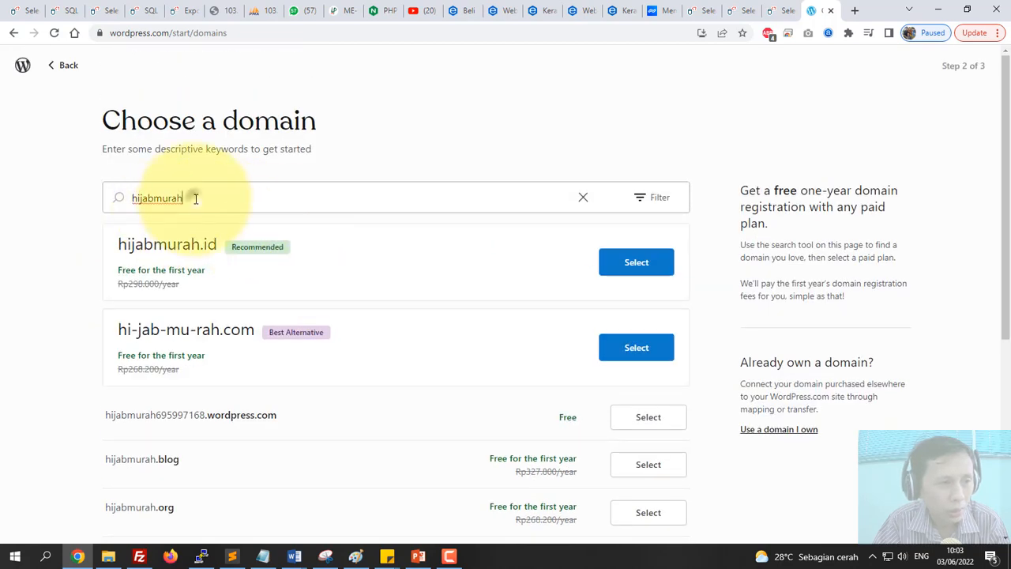
# Change the domain search to hijabmodern and review the suggested addresses
pyautogui.click(157, 207)
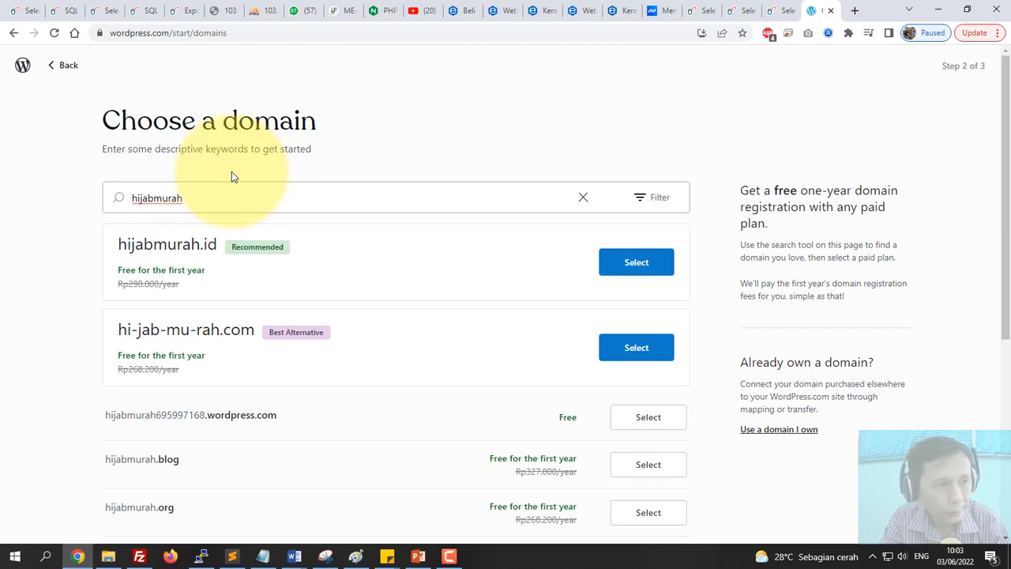
pyautogui.press('BackSpace')
pyautogui.press('BackSpace')
pyautogui.press('BackSpace')
pyautogui.press('BackSpace')
pyautogui.press('BackSpace')
pyautogui.press('BackSpace')
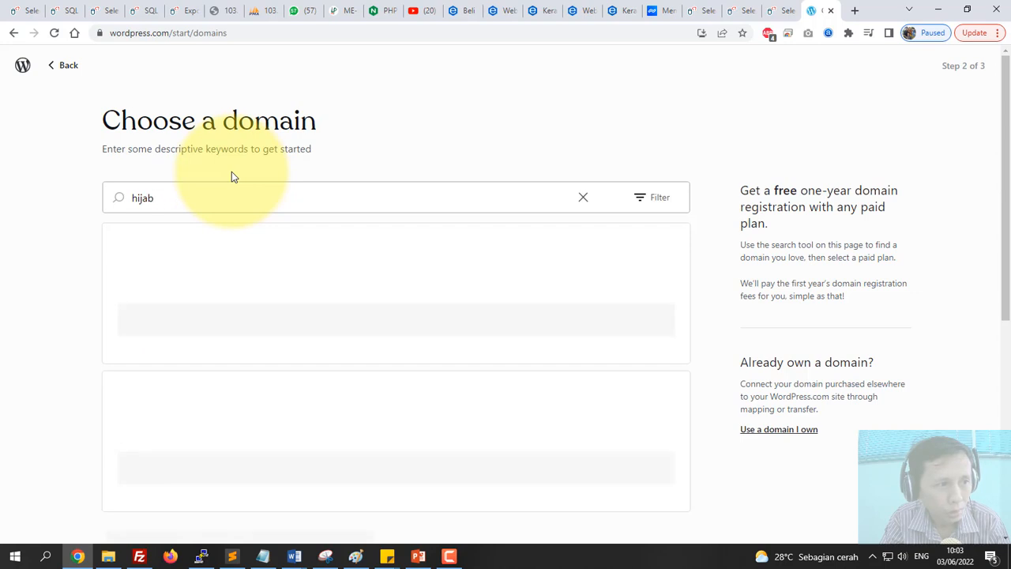
pyautogui.write('bm')
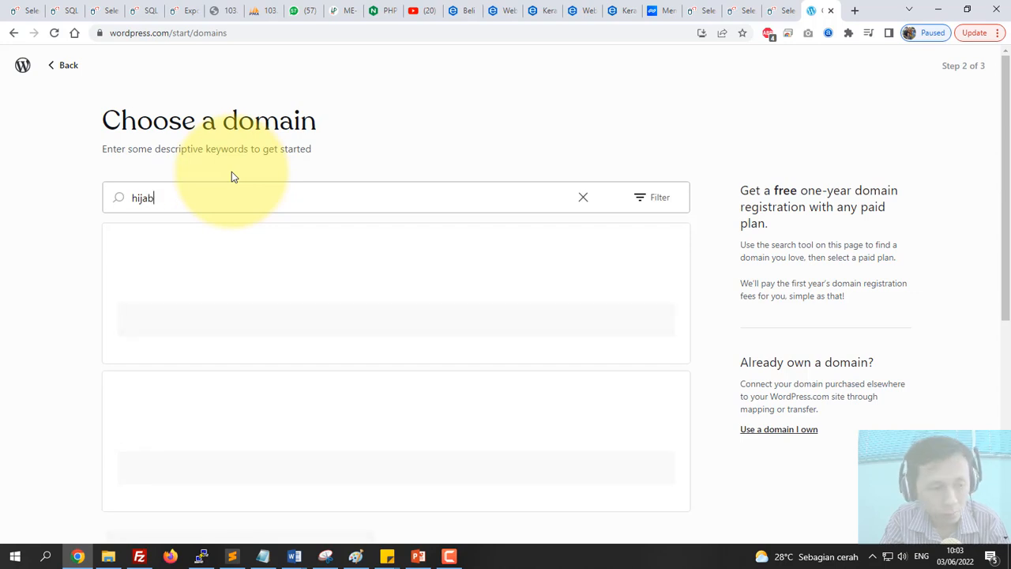
pyautogui.write('o')
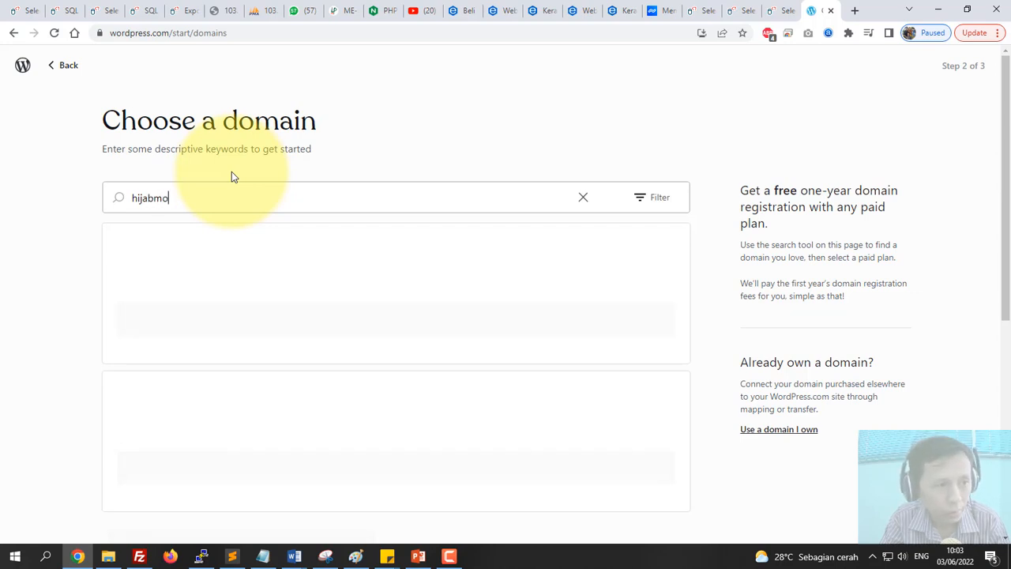
pyautogui.write('dern')
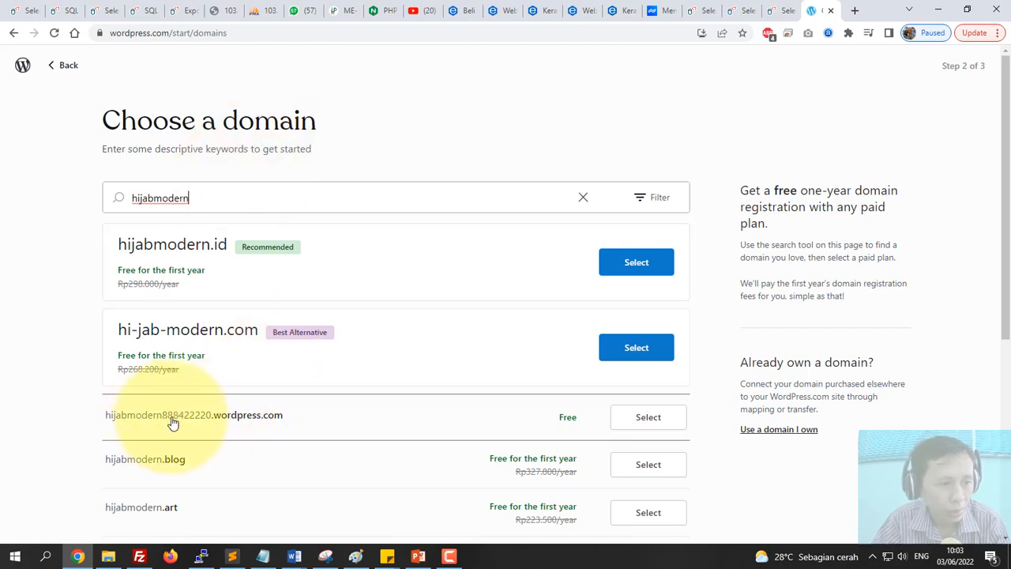
pyautogui.scroll(-3, 222, 423)
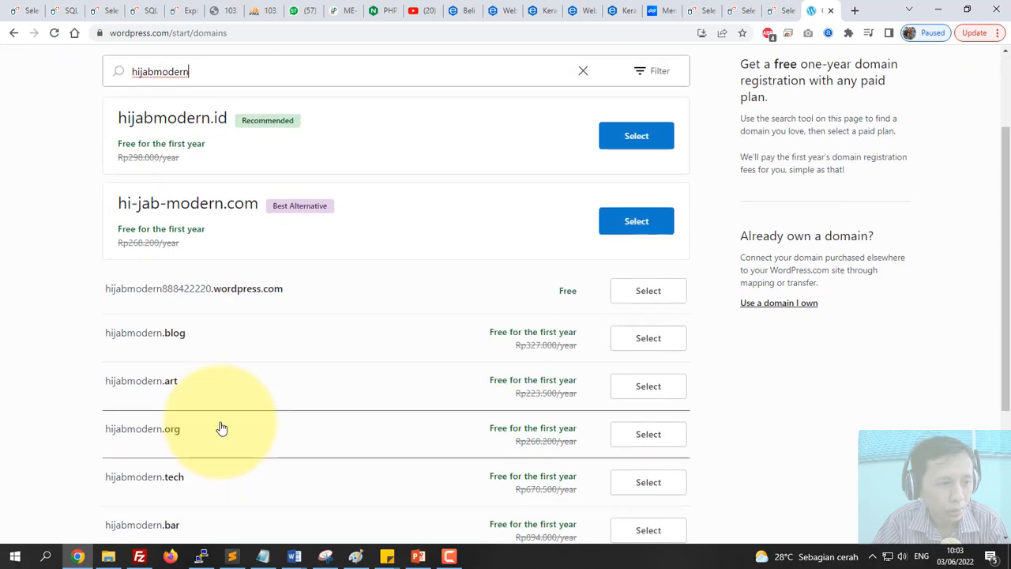
pyautogui.scroll(3, 225, 424)
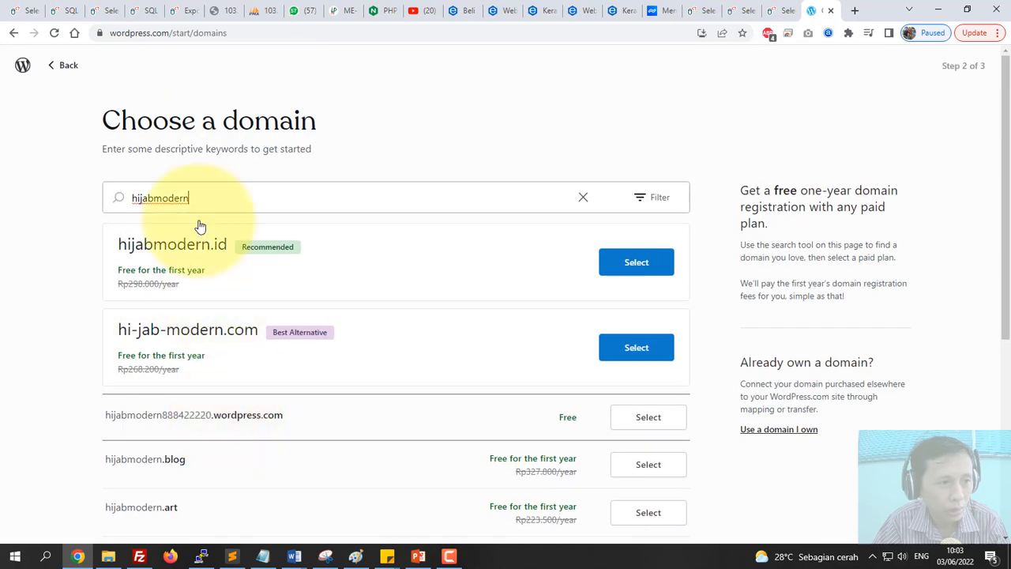
# Replace "modern" in the domain search so it looks for hijabunix
pyautogui.moveTo(191, 197); pyautogui.dragTo(153, 199)
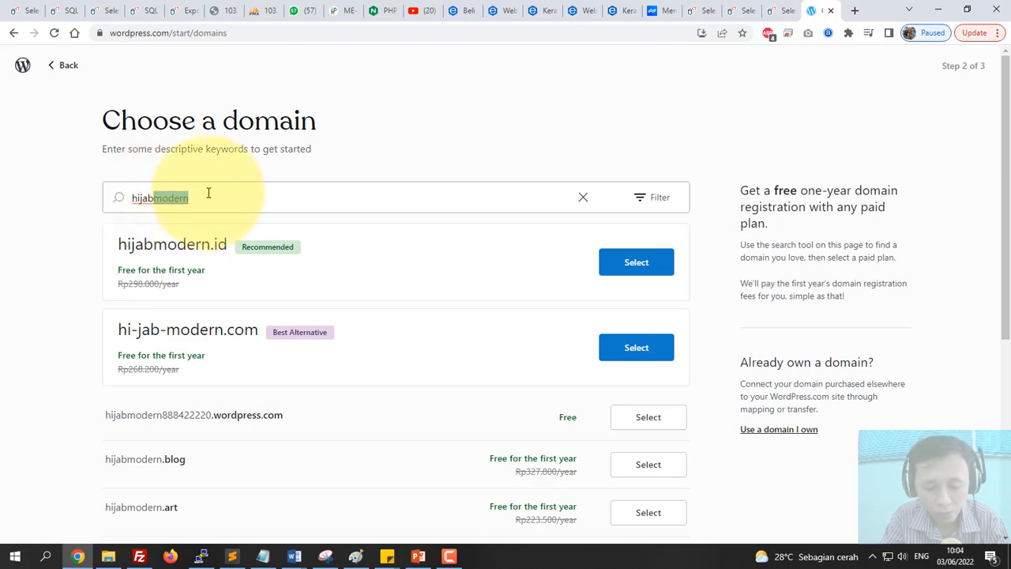
pyautogui.write('uni')
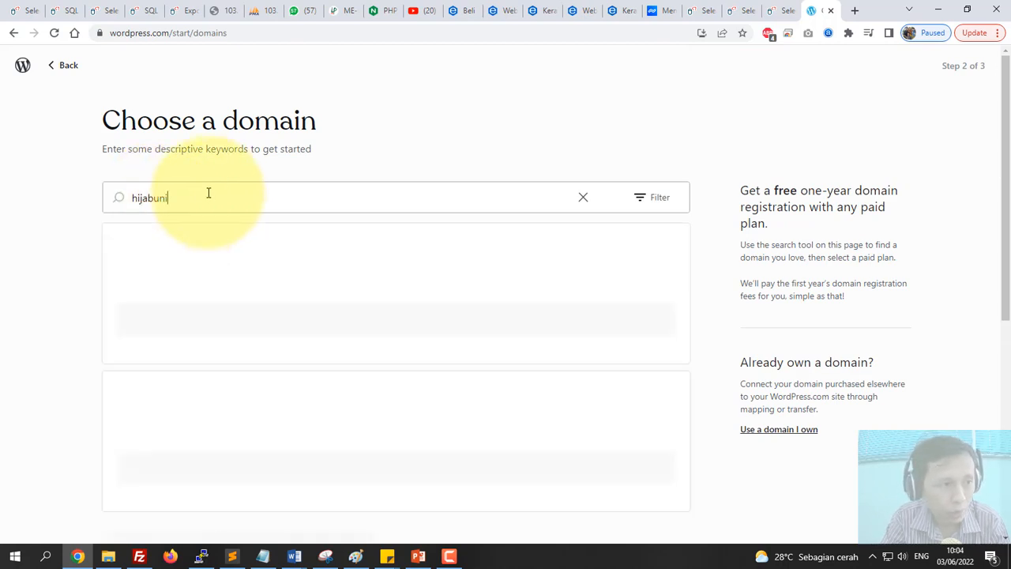
pyautogui.write('x')
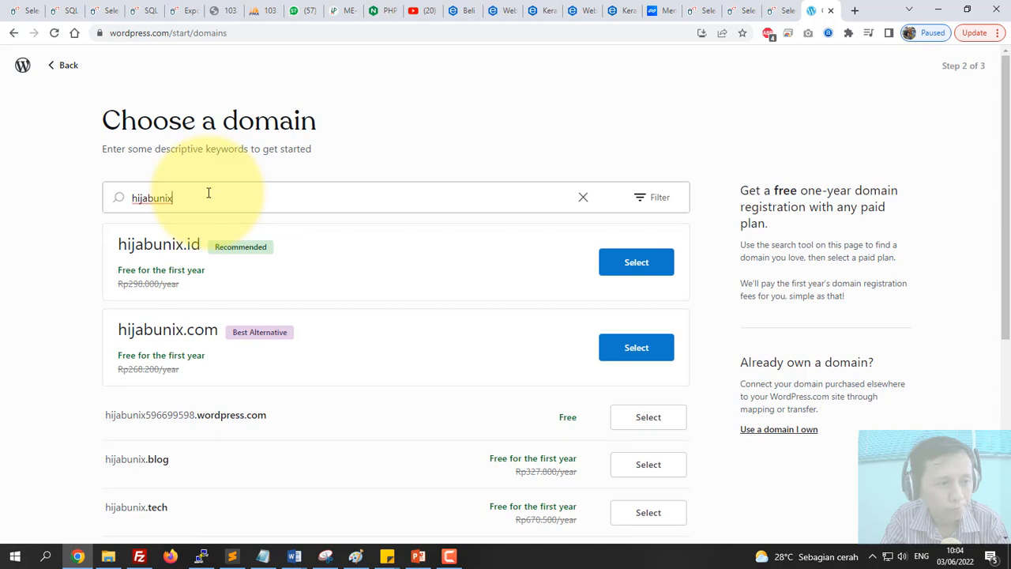
# Change the domain search to hijabbanyumas
pyautogui.press('BackSpace')
pyautogui.press('BackSpace')
pyautogui.press('BackSpace')
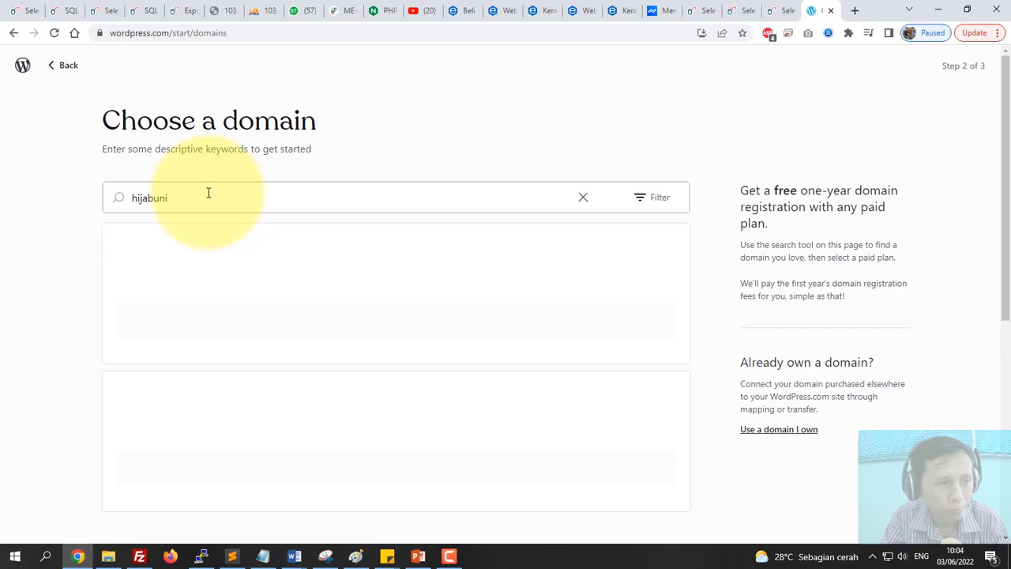
pyautogui.press('BackSpace')
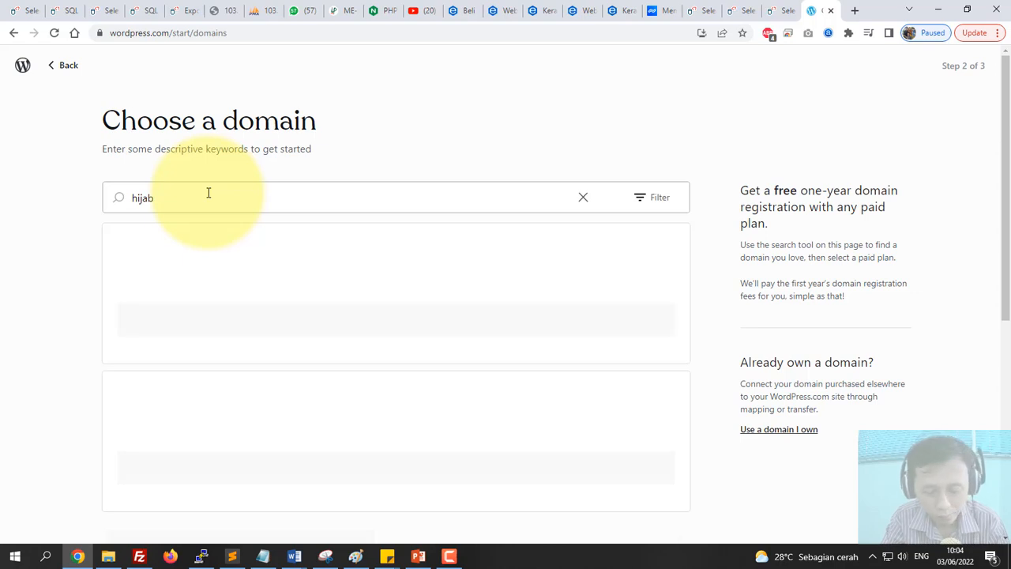
pyautogui.write('banyumas')
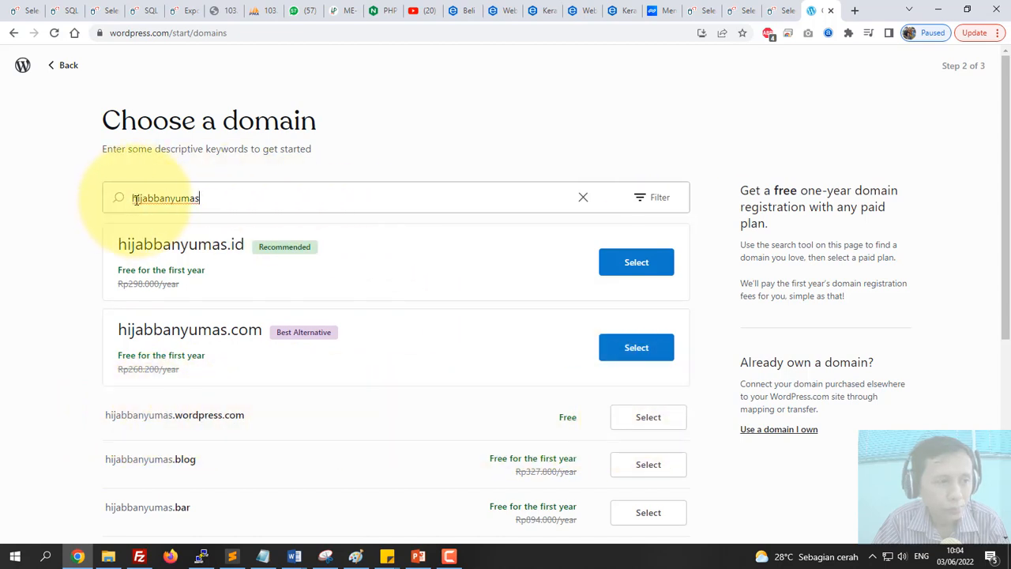
pyautogui.moveTo(154, 196); pyautogui.dragTo(219, 201)
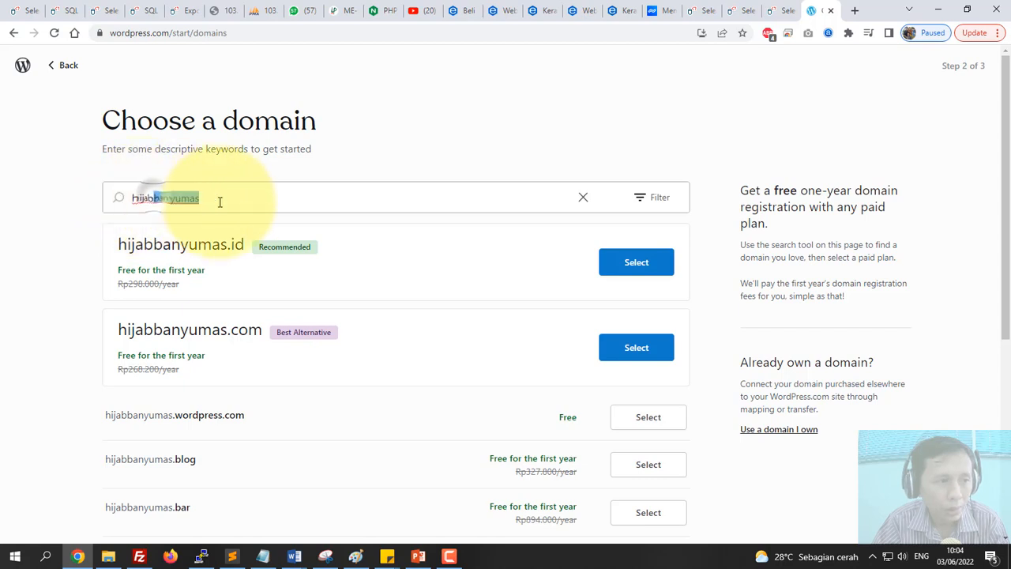
pyautogui.click(58, 252)
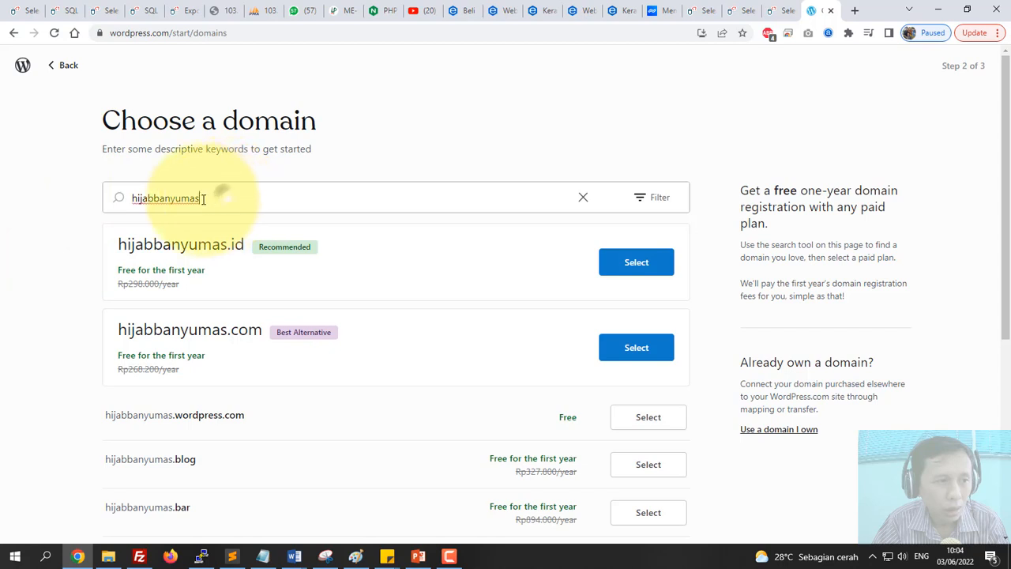
pyautogui.moveTo(223, 196); pyautogui.dragTo(155, 197)
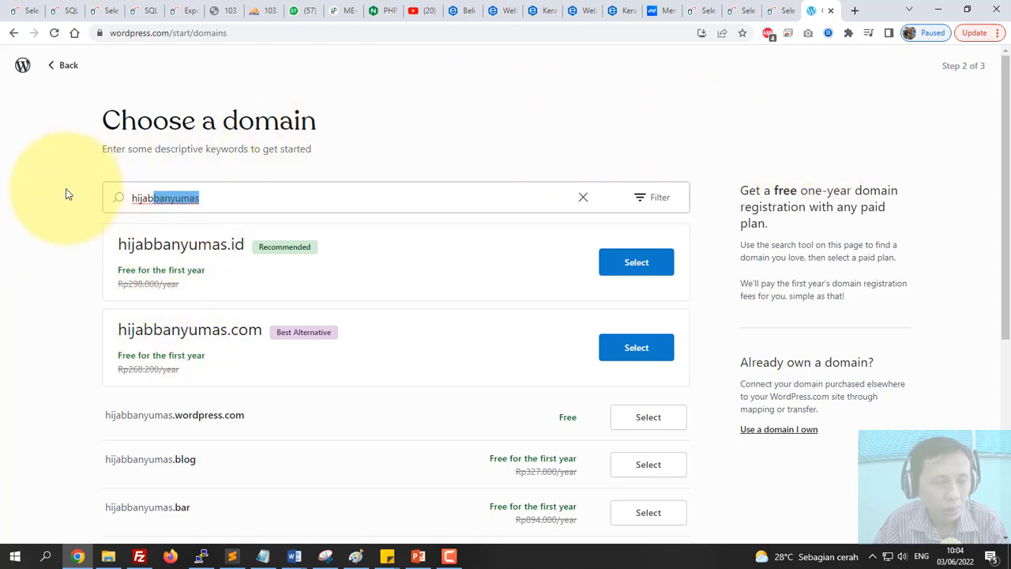
pyautogui.click(147, 198)
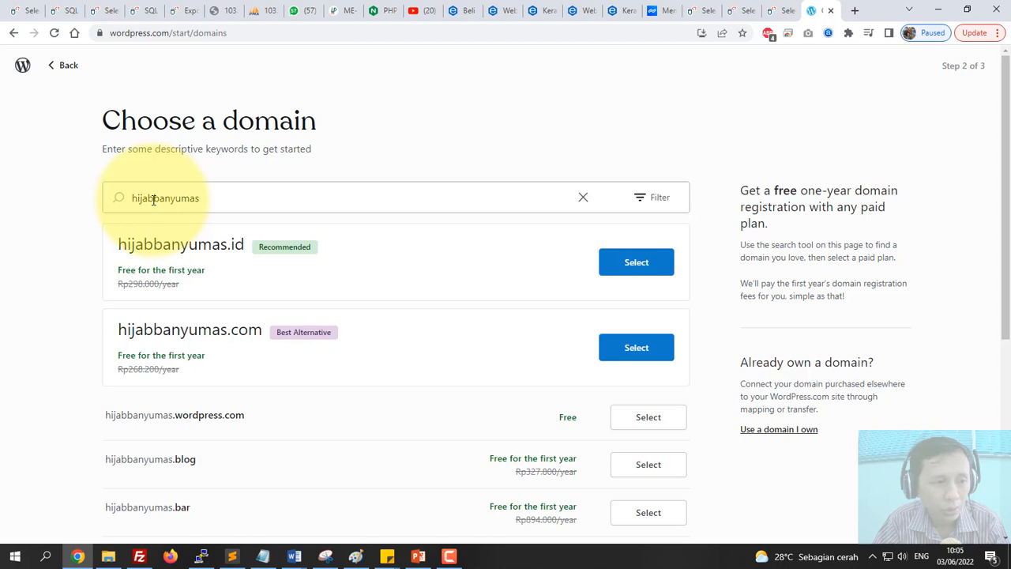
# Select the free hijabbanyumas.wordpress.com address for the site
pyautogui.scroll(-1, 56, 375)
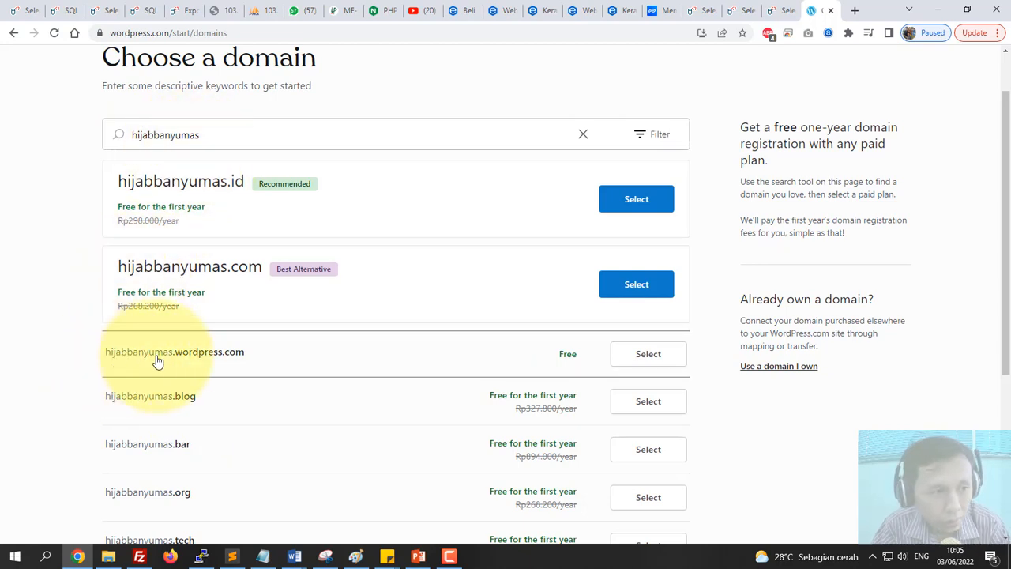
pyautogui.click(641, 360)
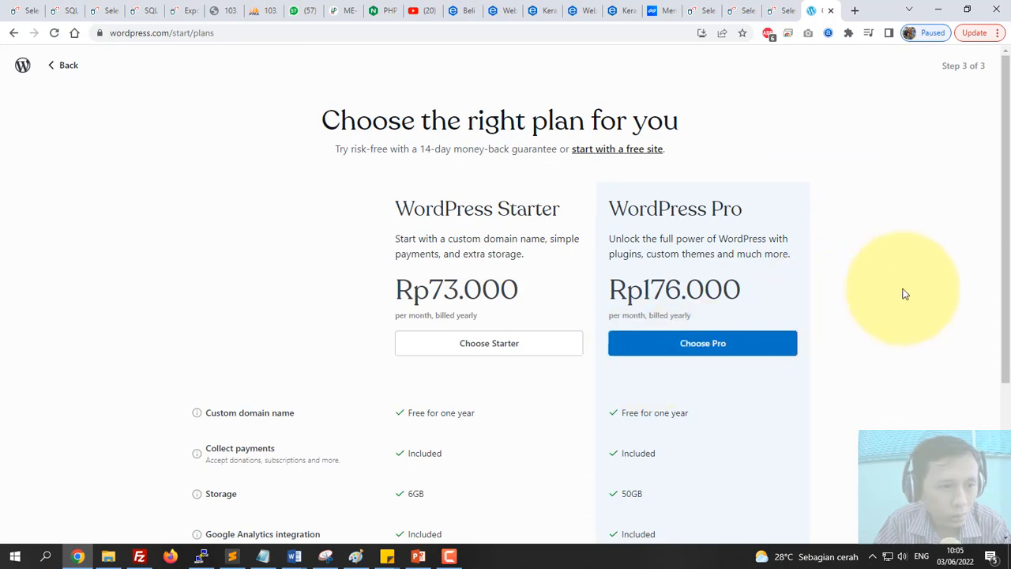
# Compare the features and prices of the WordPress Starter and WordPress Pro plans
pyautogui.scroll(-2, 906, 294)
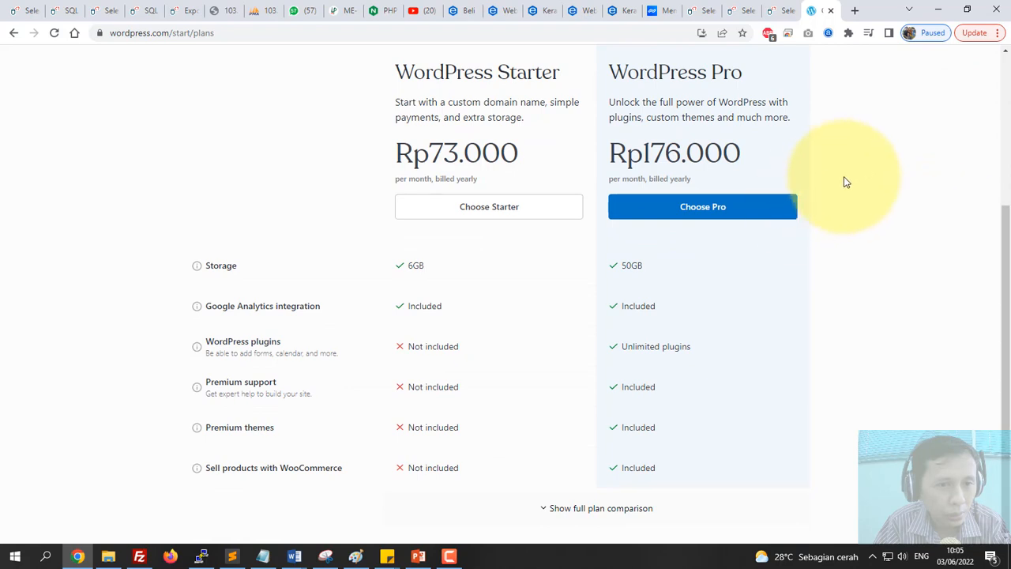
pyautogui.scroll(1, 854, 177)
pyautogui.scroll(2, 864, 177)
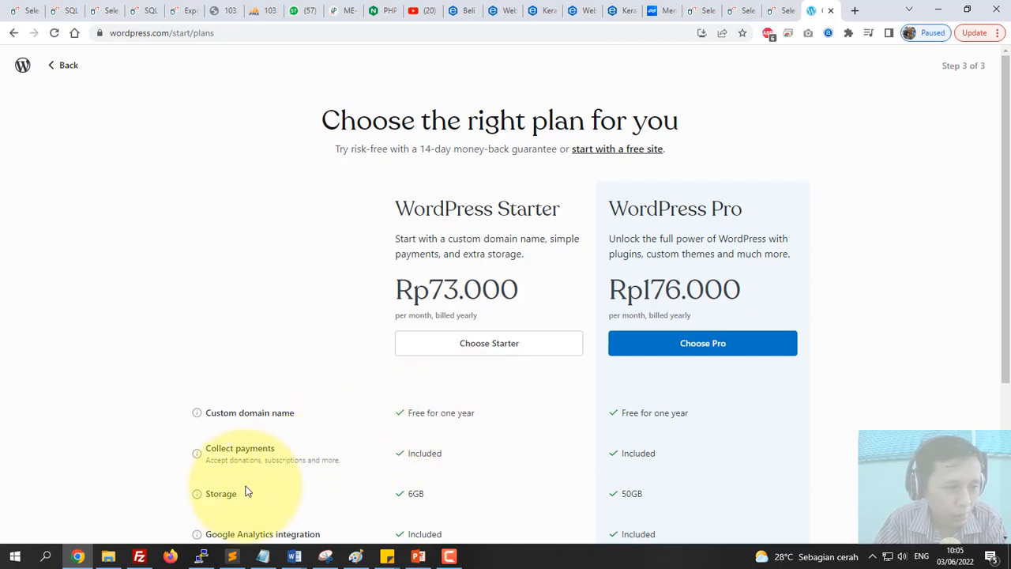
pyautogui.scroll(-1, 441, 496)
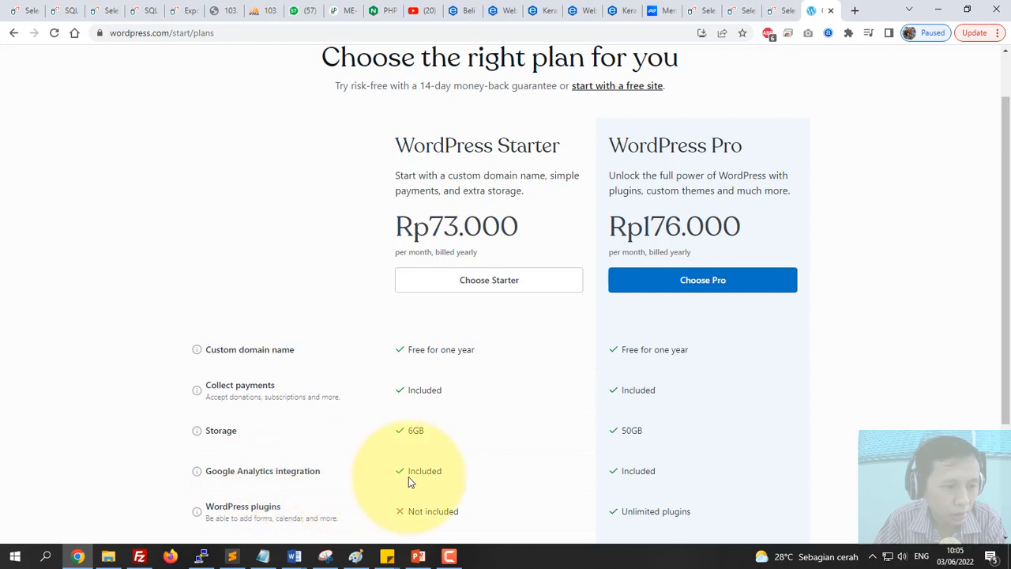
pyautogui.scroll(-1, 503, 465)
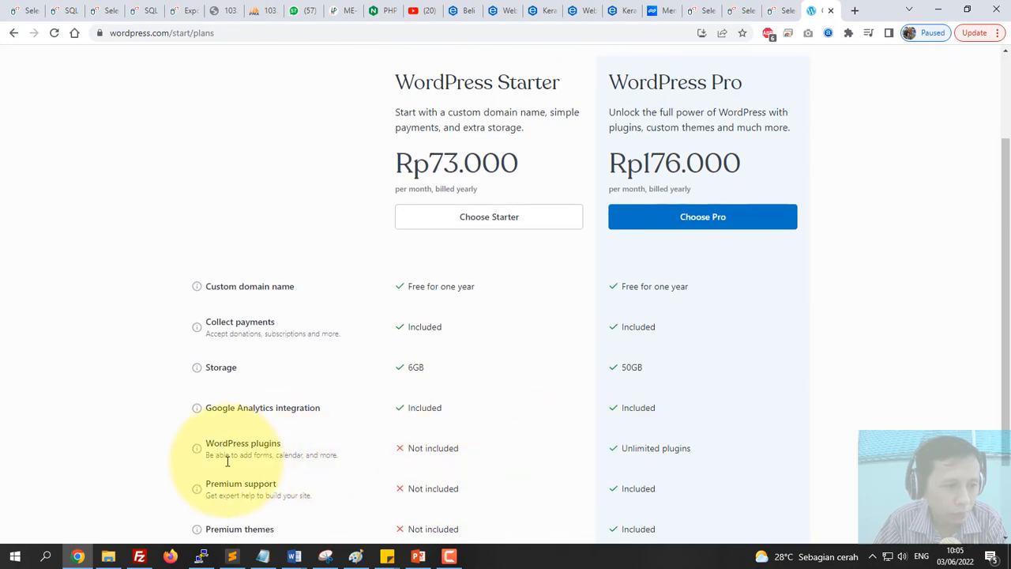
pyautogui.scroll(-1, 467, 458)
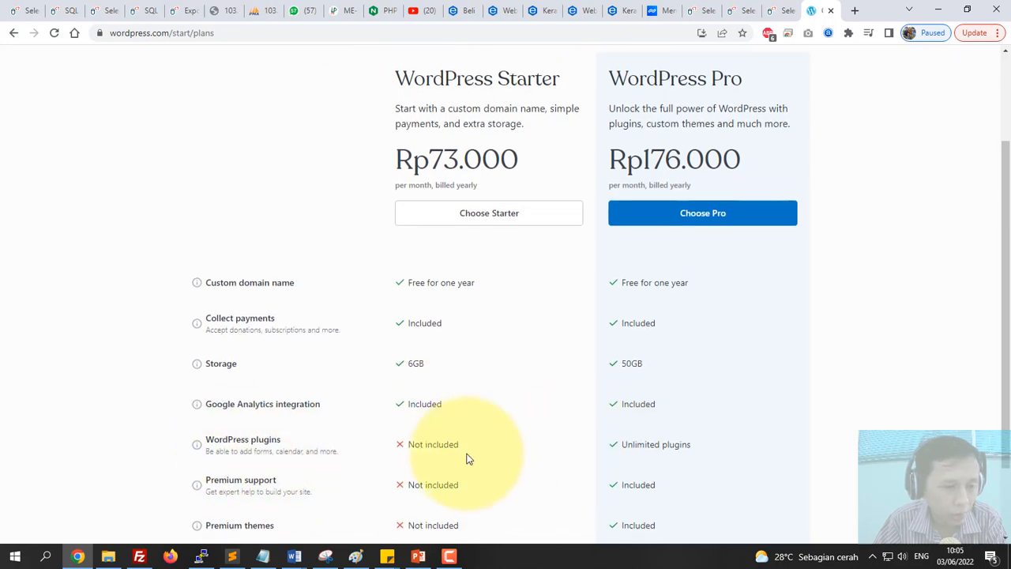
pyautogui.scroll(-1, 451, 431)
pyautogui.scroll(3, 643, 449)
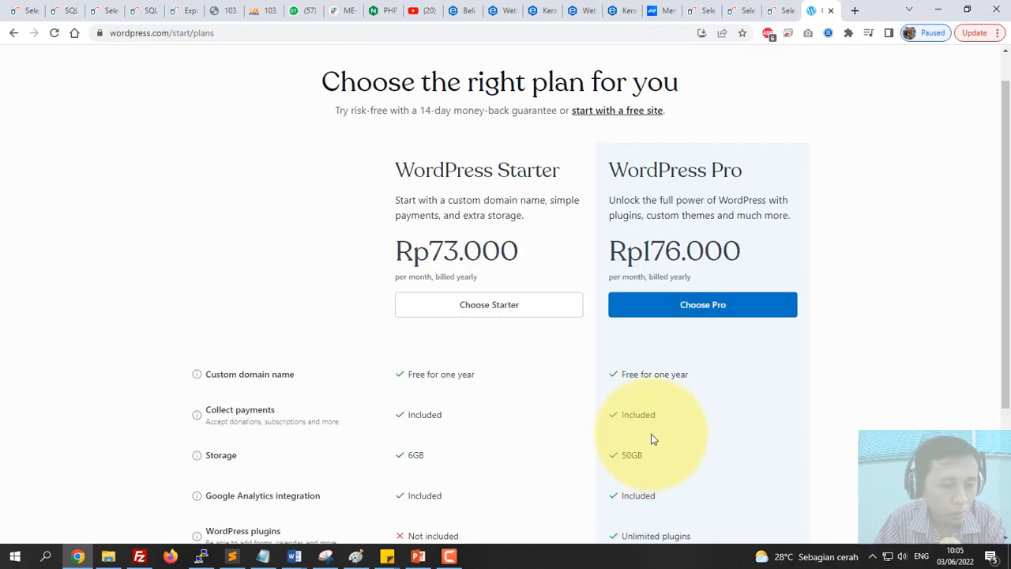
pyautogui.scroll(-1, 743, 415)
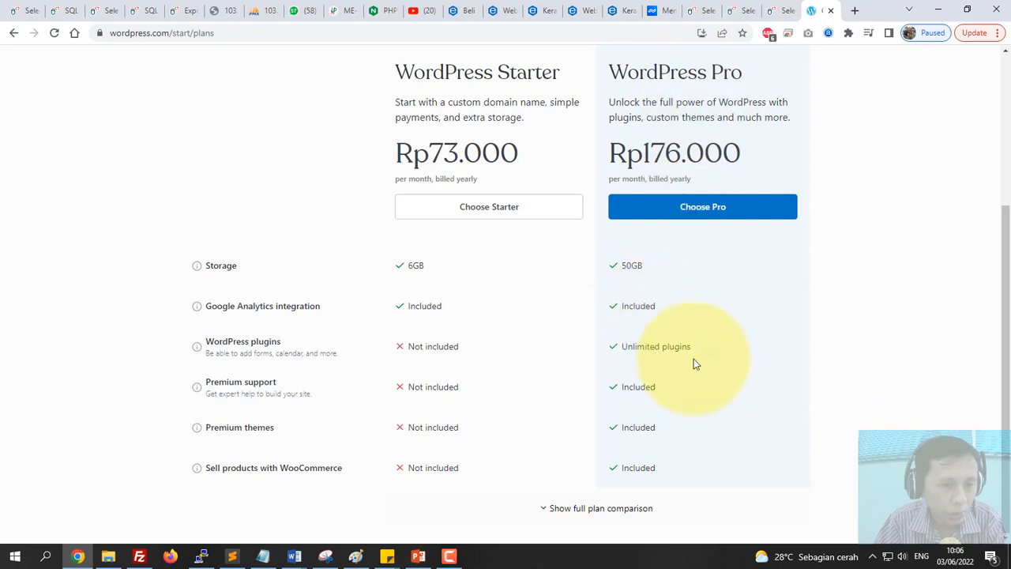
pyautogui.scroll(2, 826, 395)
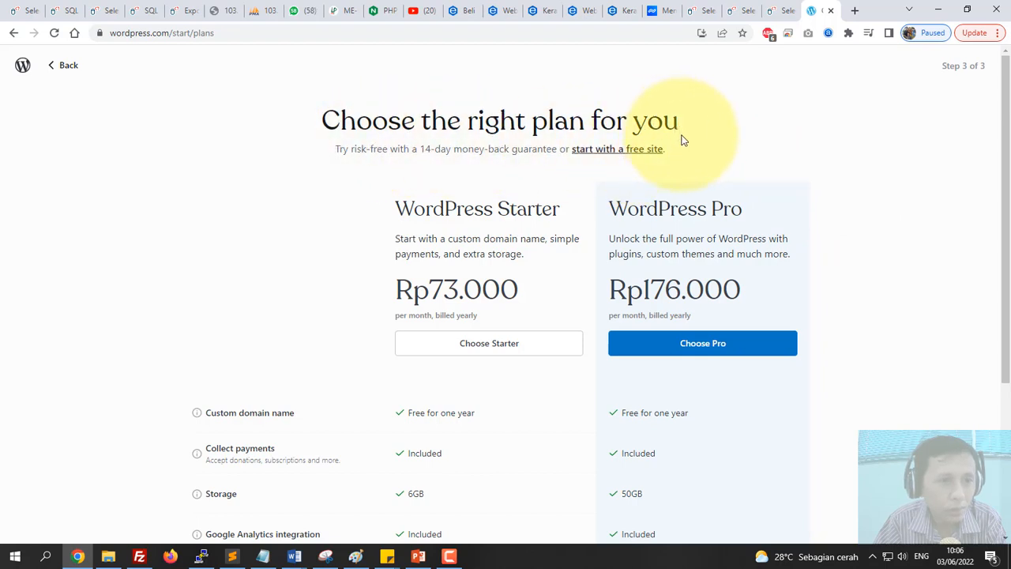
# Skip the paid plans and start with a free site
pyautogui.scroll(-2, 640, 154)
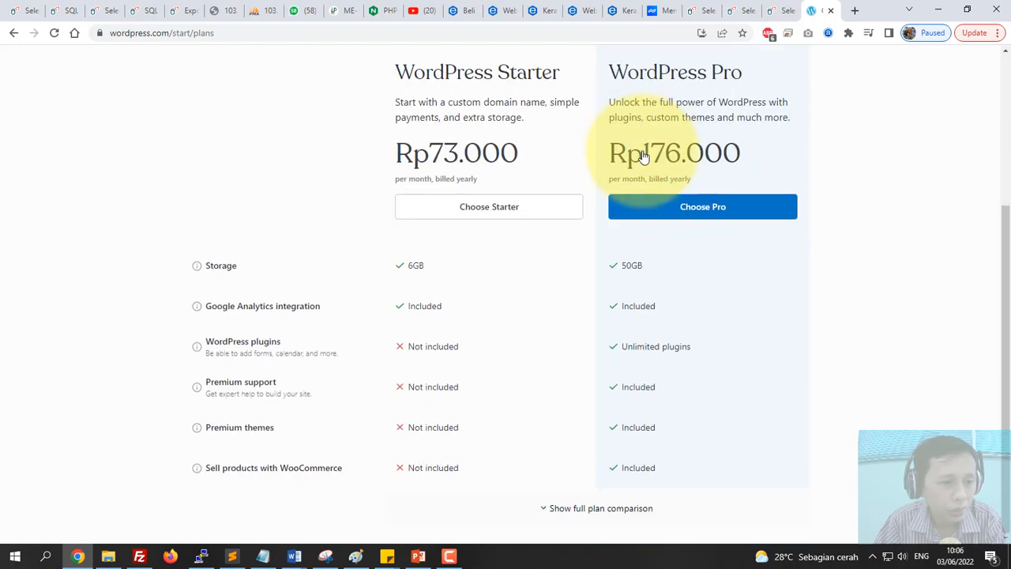
pyautogui.scroll(2, 641, 155)
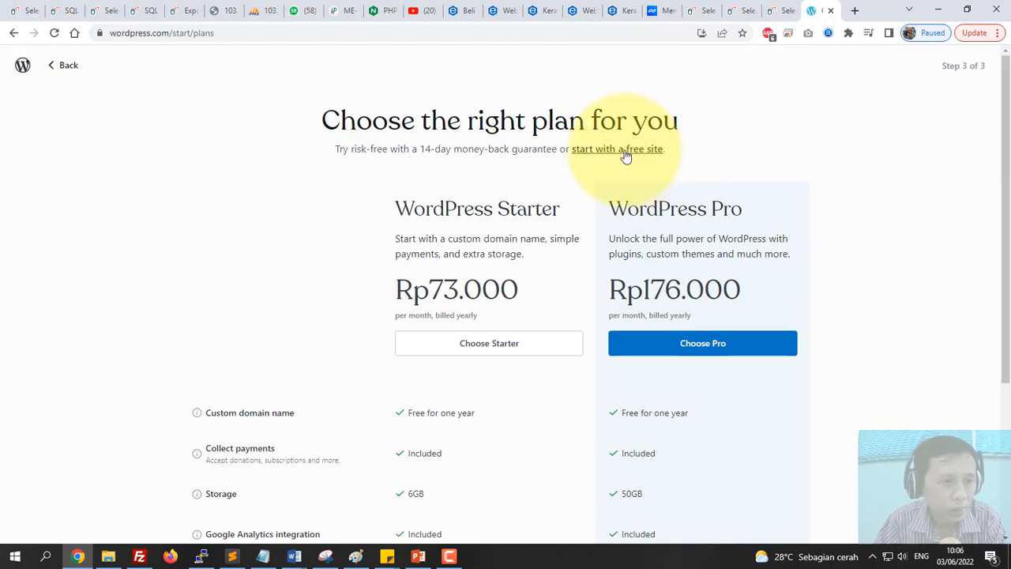
pyautogui.click(620, 152)
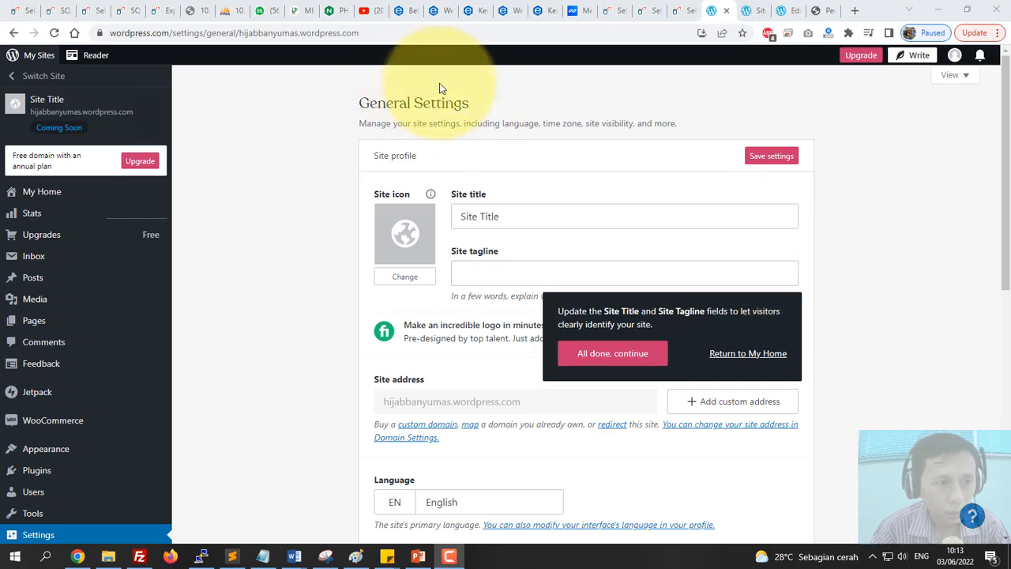
# Set the site title to "Hijab Banyumas" in the general settings
pyautogui.moveTo(519, 214); pyautogui.dragTo(407, 212)
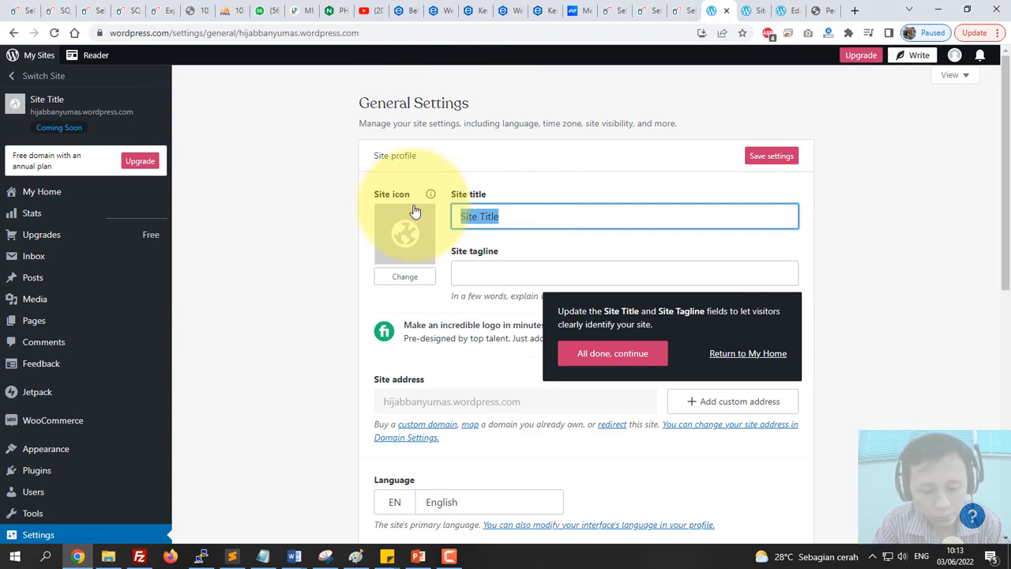
pyautogui.write('Hija')
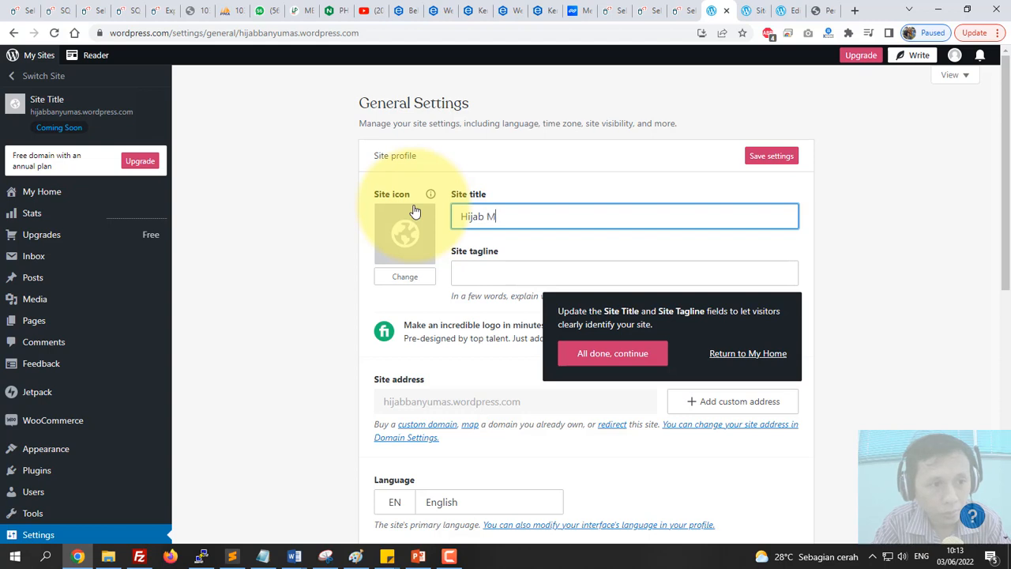
pyautogui.write('b Banyumas')
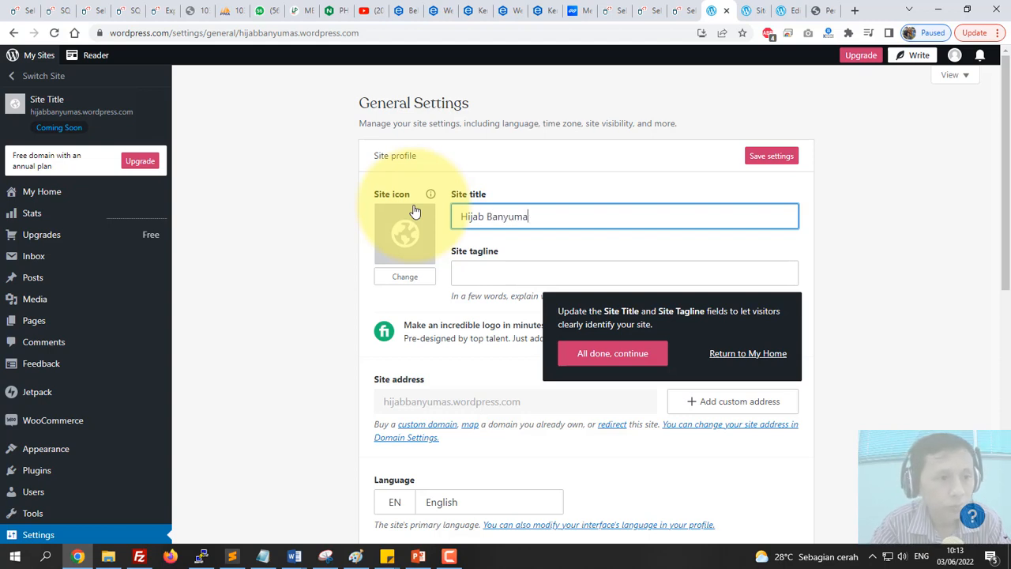
# Enter "Kualitas Kekinian Harga Bersahabat" as the site tagline
pyautogui.click(565, 274)
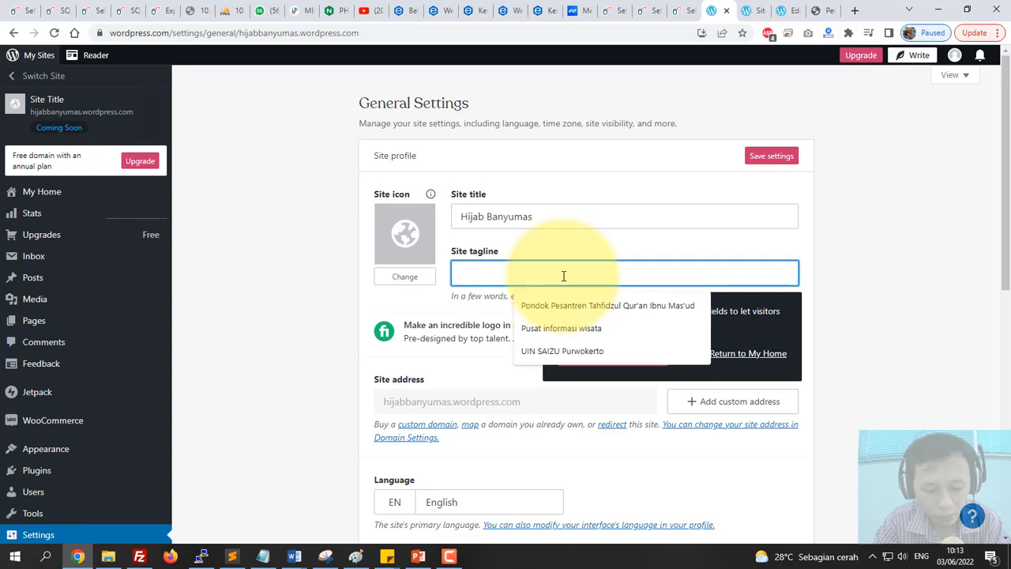
pyautogui.write('Kuali')
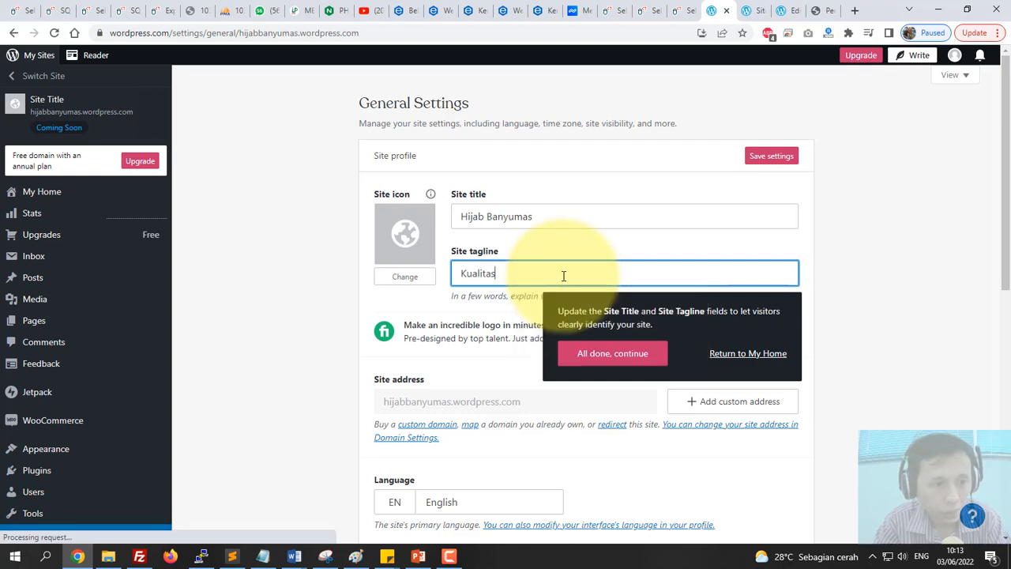
pyautogui.write('tas')
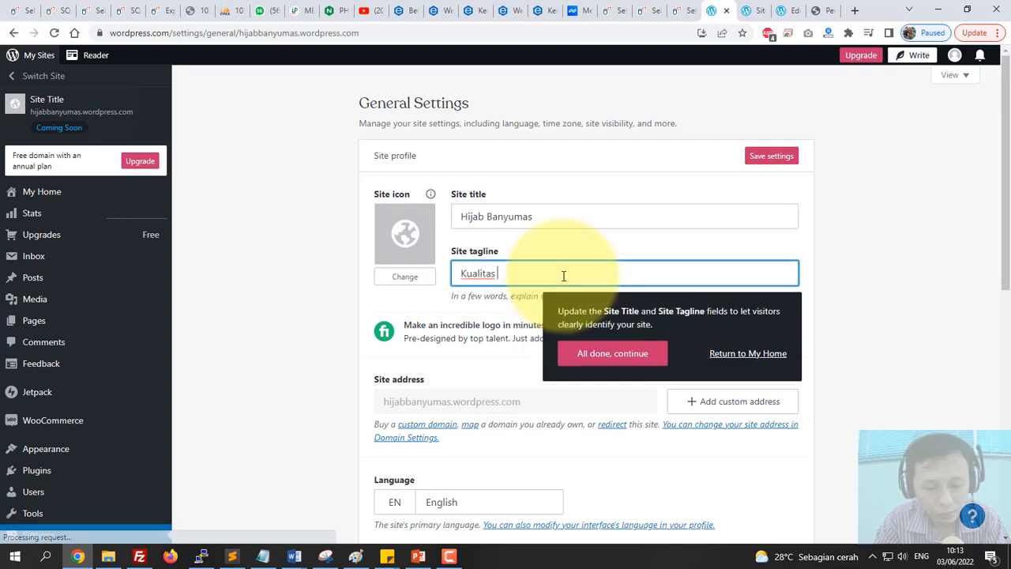
pyautogui.write(' Kekinian Harga Bersahaba')
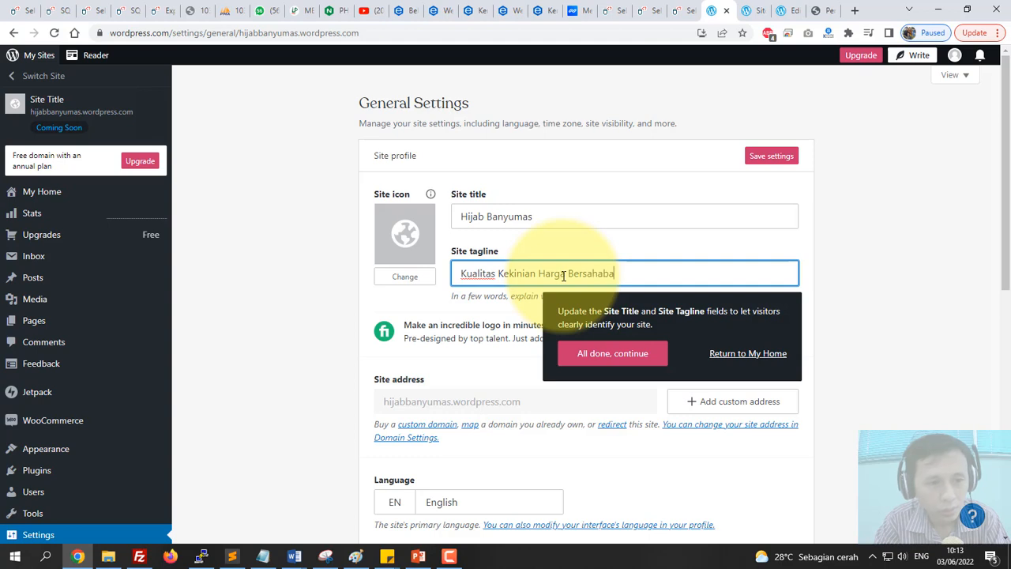
pyautogui.write('t')
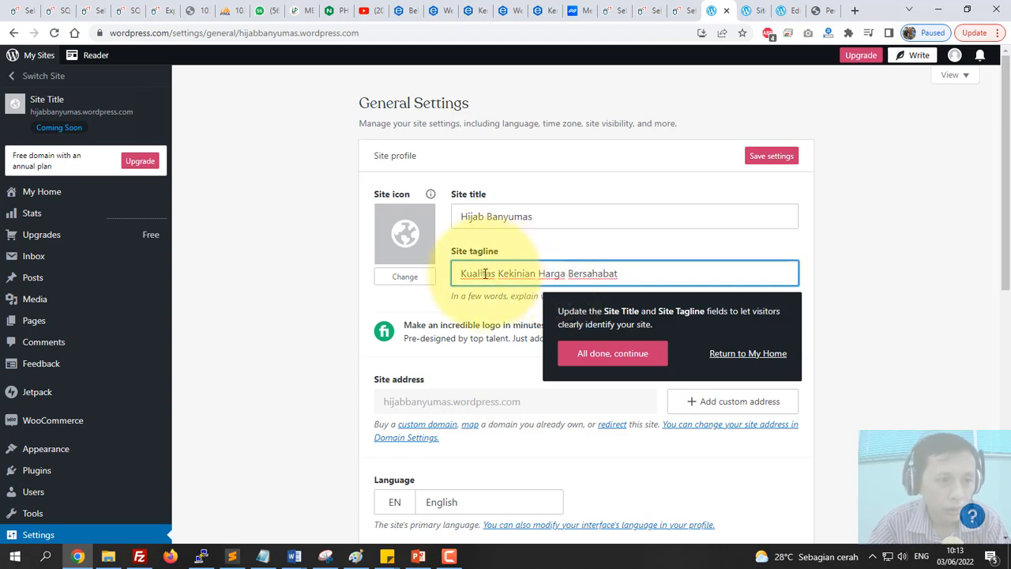
# Replace the word "Kualitas" in the site tagline with "Model"
pyautogui.doubleClick(486, 274)
pyautogui.write('M')
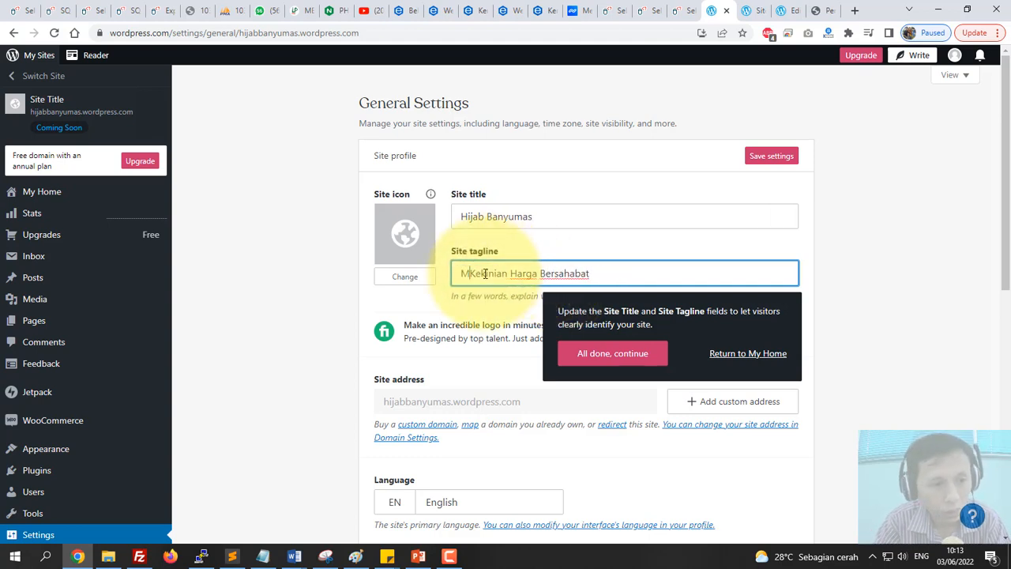
pyautogui.write('odel')
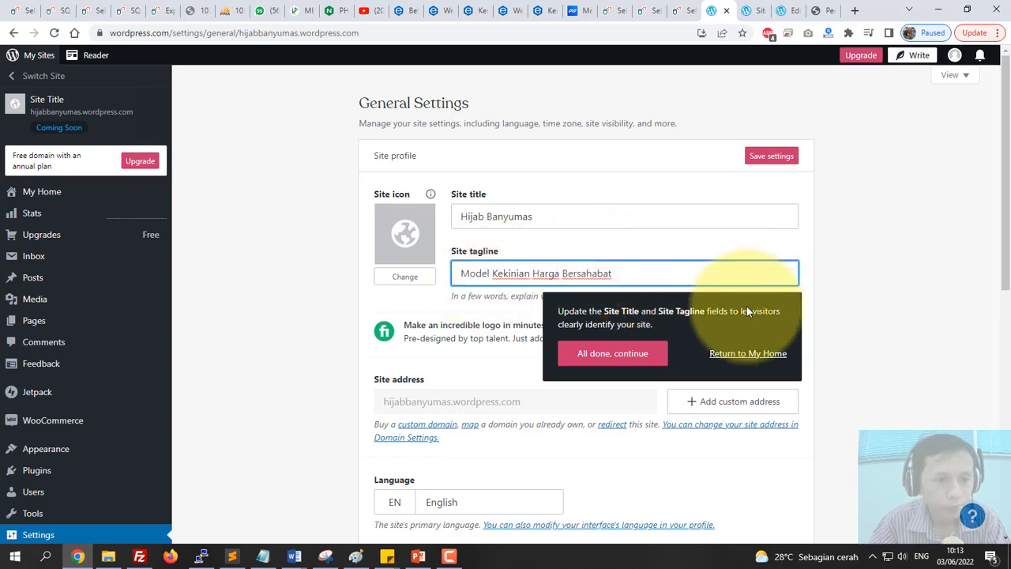
# Save the site title and tagline settings and return to the My Home dashboard
pyautogui.click(614, 365)
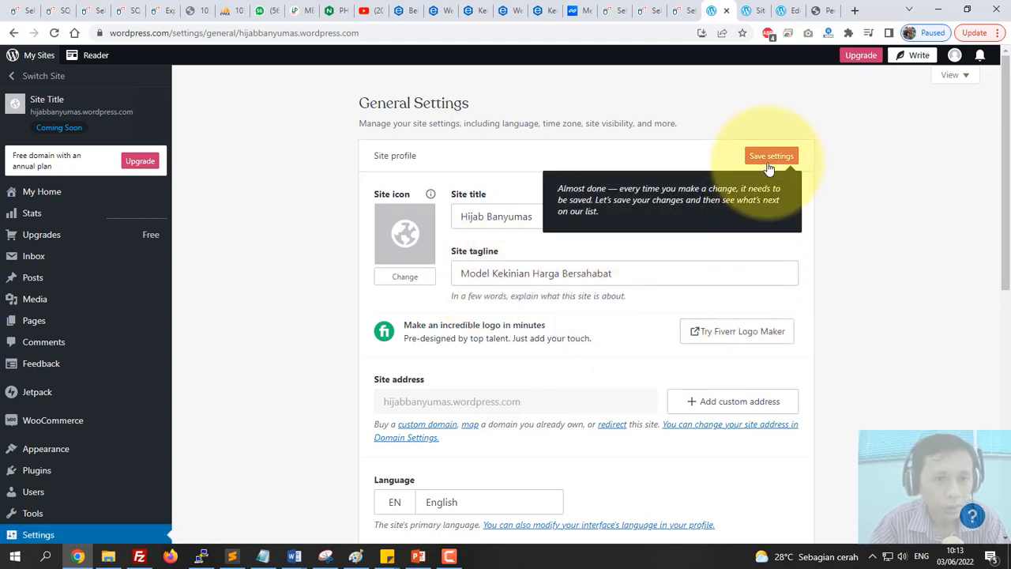
pyautogui.click(773, 158)
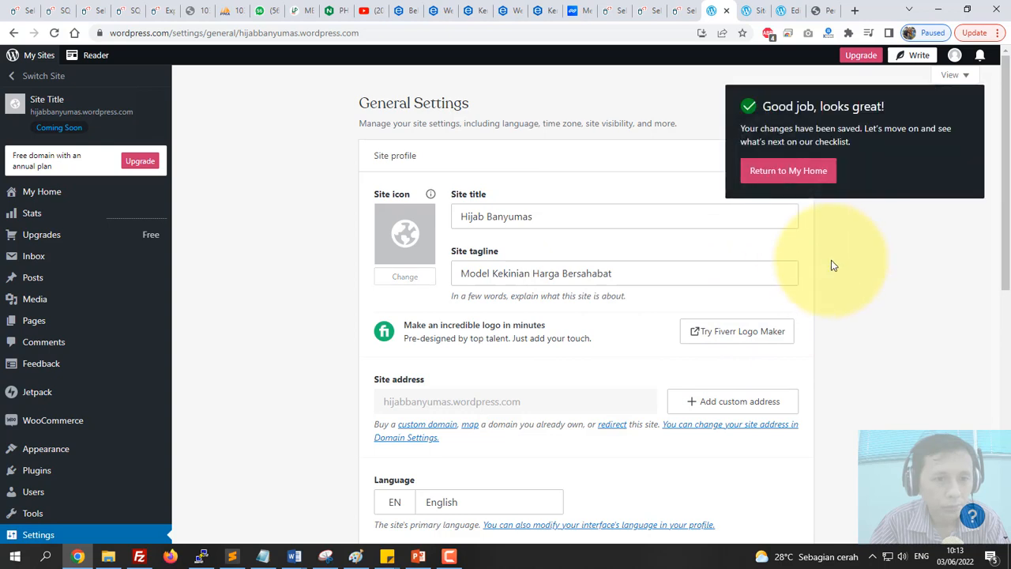
pyautogui.click(806, 175)
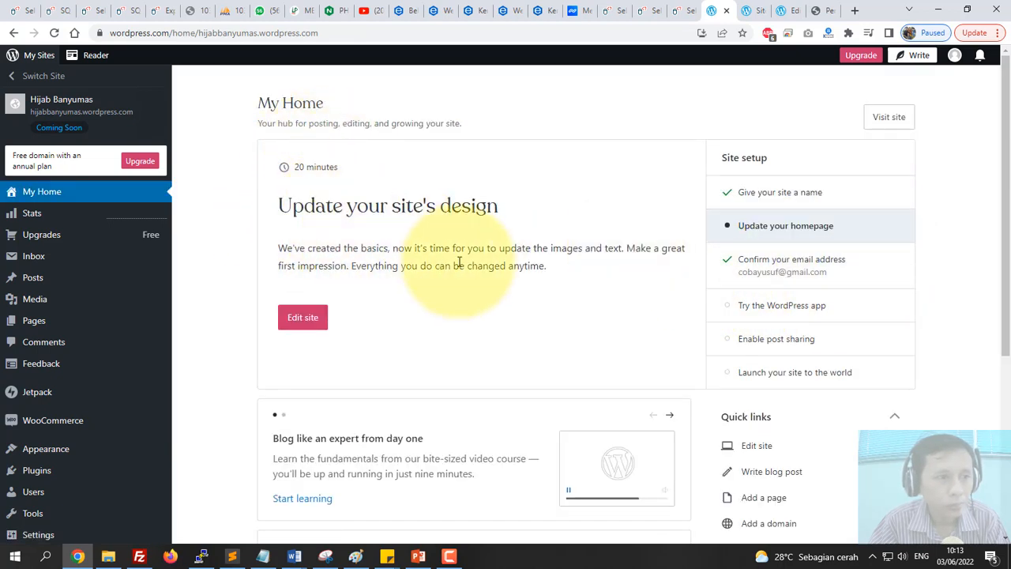
pyautogui.click(304, 318)
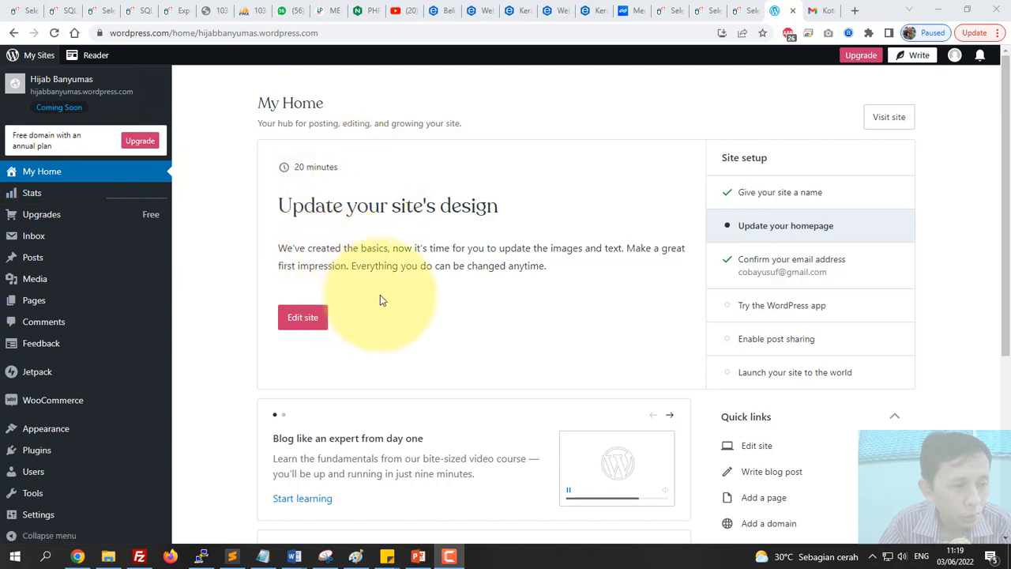
pyautogui.scroll(-3, 380, 295)
pyautogui.scroll(3, 376, 288)
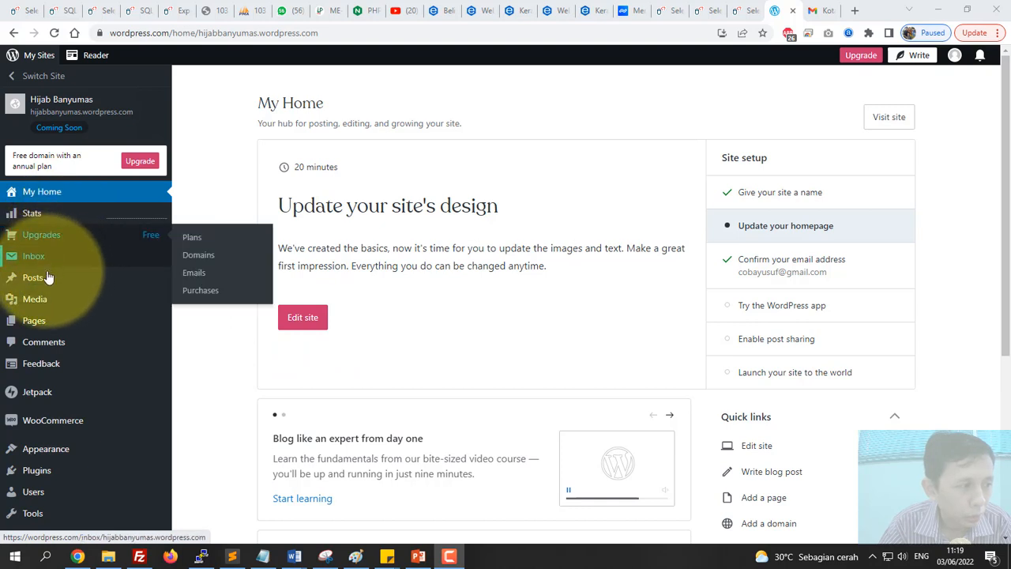
pyautogui.moveTo(45, 279)
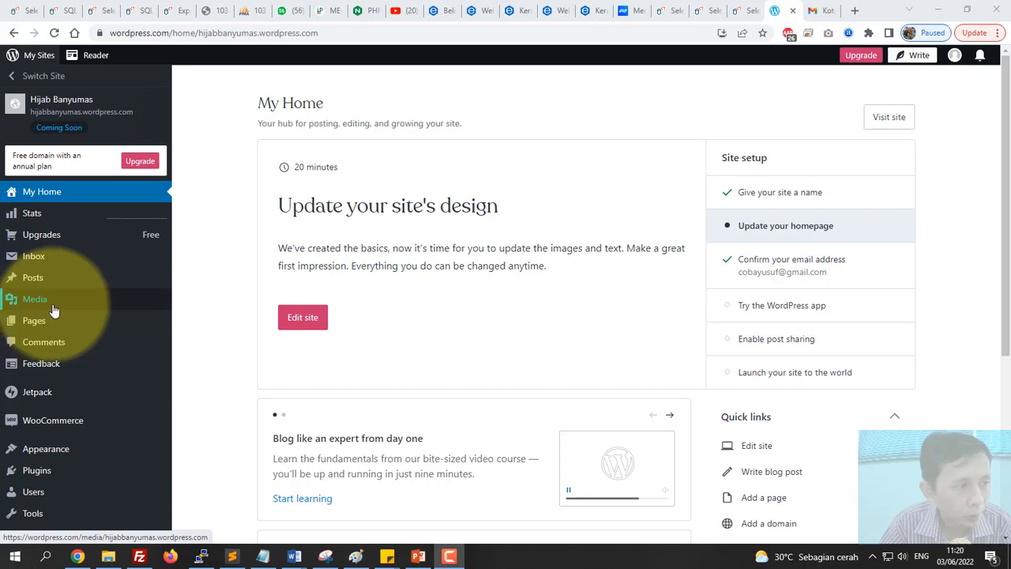
pyautogui.moveTo(57, 329)
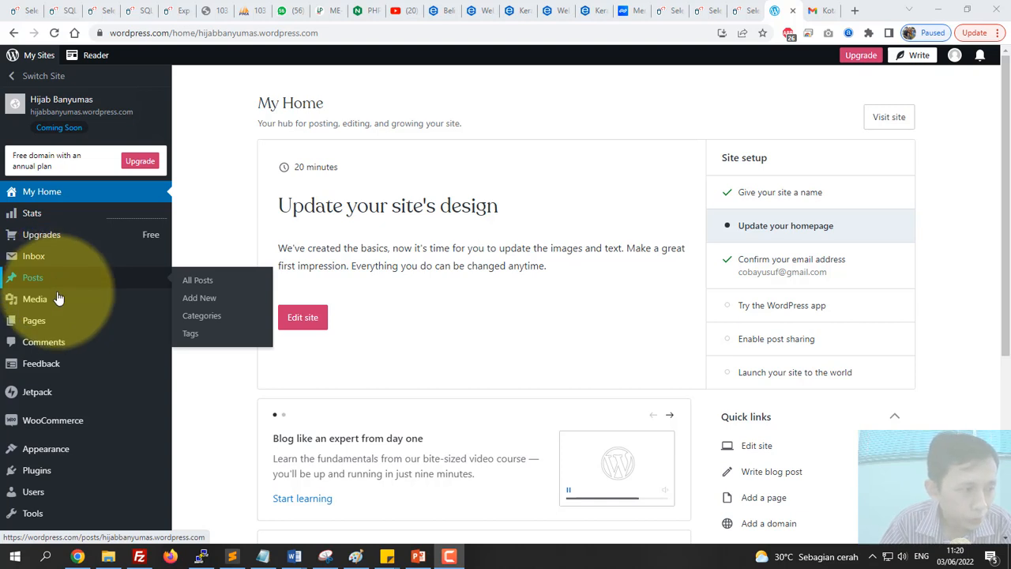
# Activate the Winkel theme from the recommended themes, switching the design while preserving the homepage content
pyautogui.moveTo(60, 459)
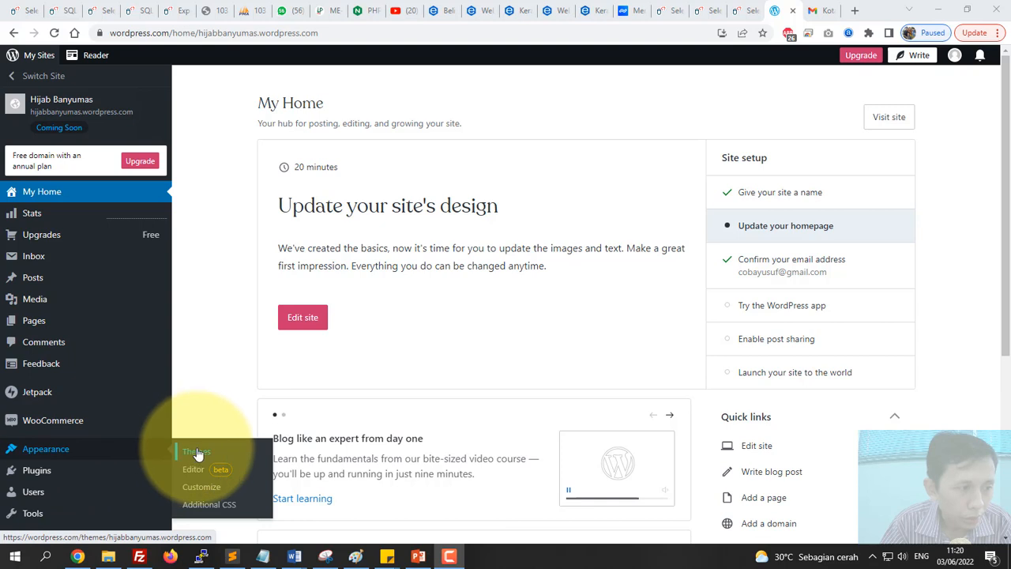
pyautogui.click(198, 452)
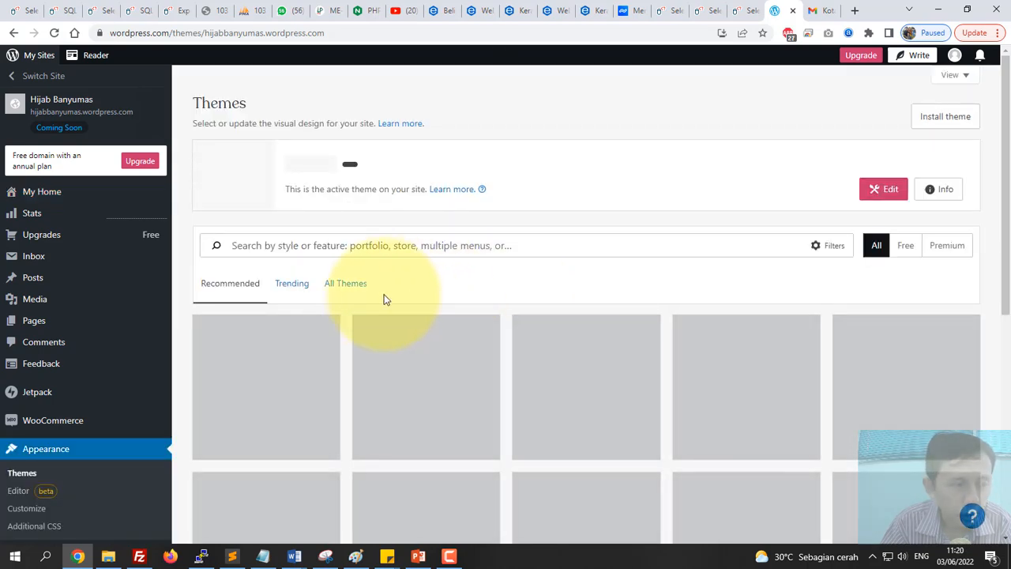
pyautogui.scroll(-5, 632, 275)
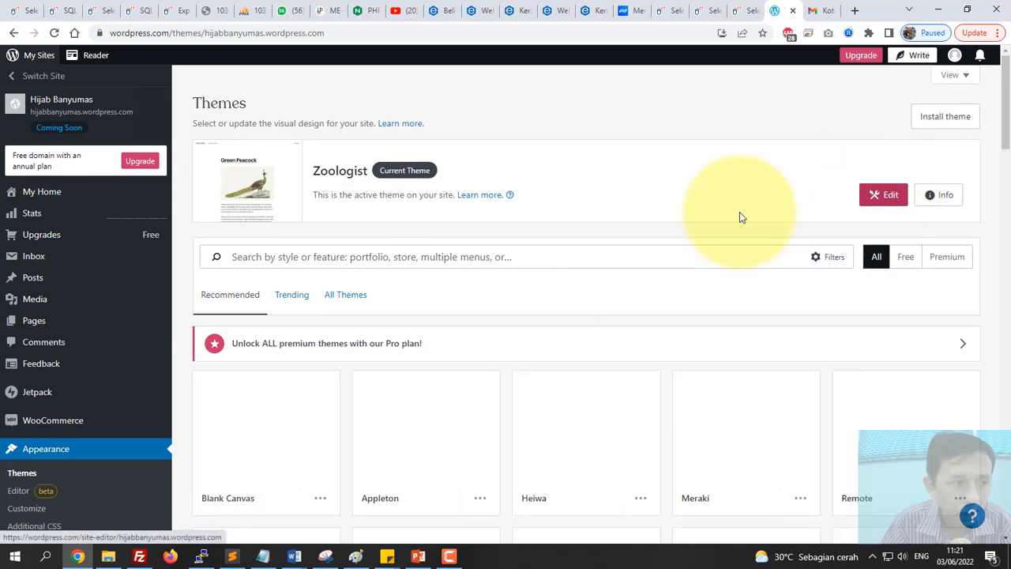
pyautogui.scroll(-3, 281, 260)
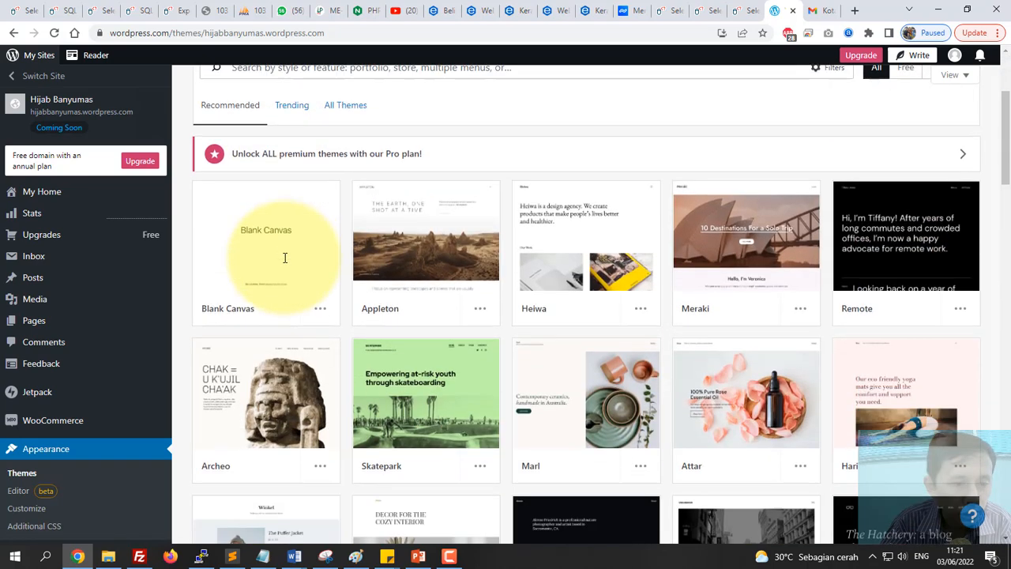
pyautogui.scroll(-2, 288, 255)
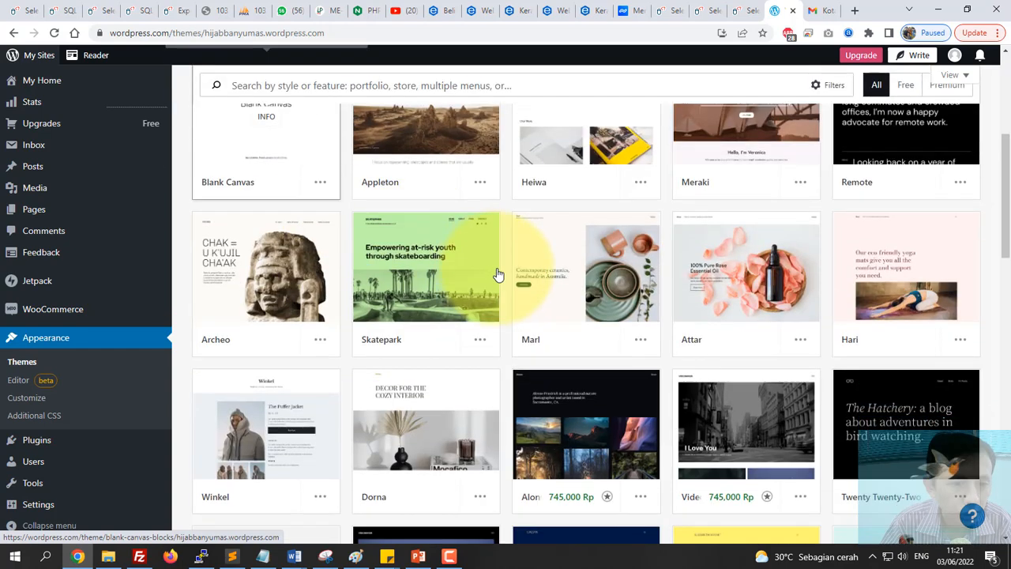
pyautogui.scroll(-2, 463, 271)
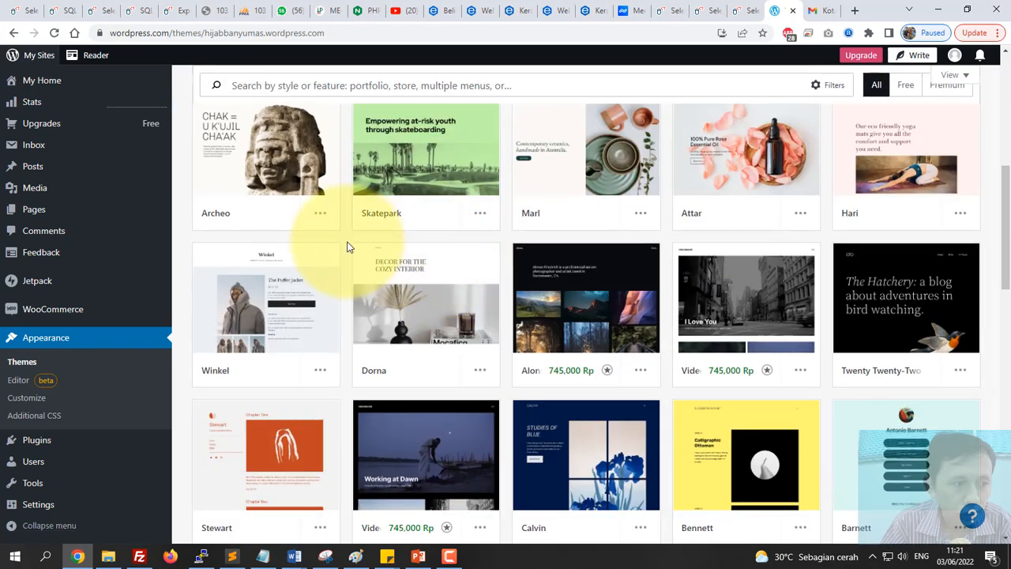
pyautogui.scroll(-1, 347, 247)
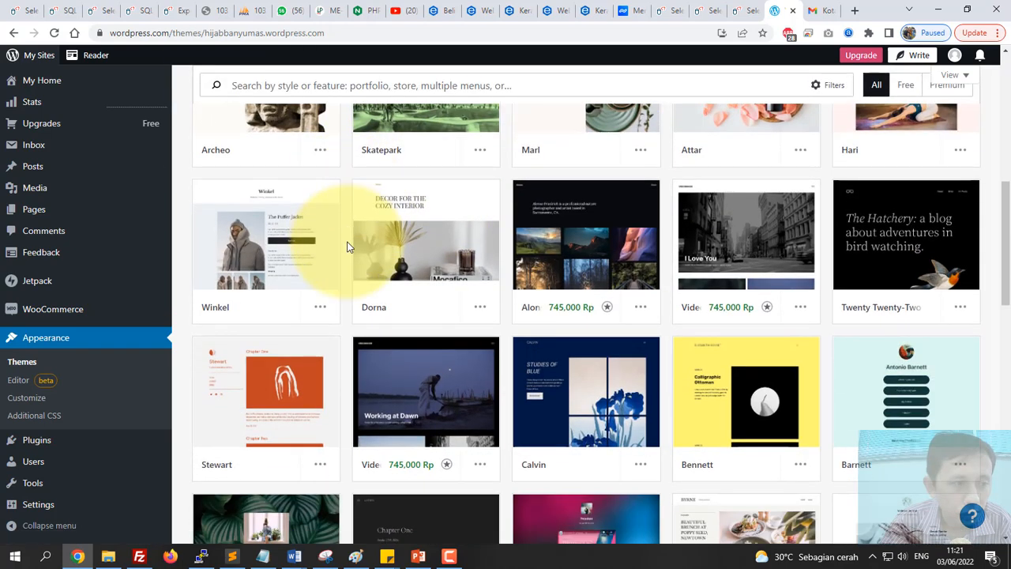
pyautogui.click(304, 296)
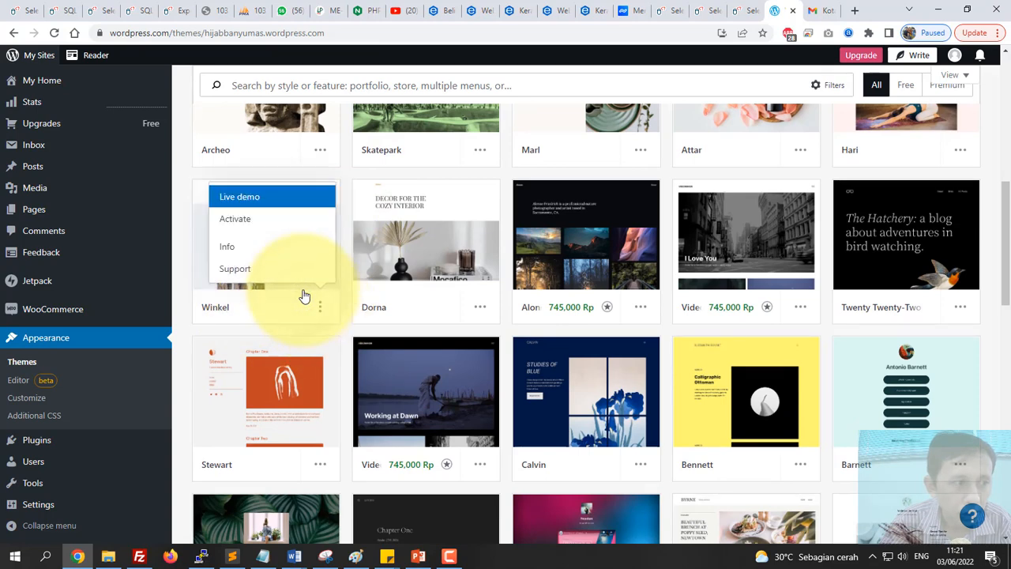
pyautogui.click(241, 220)
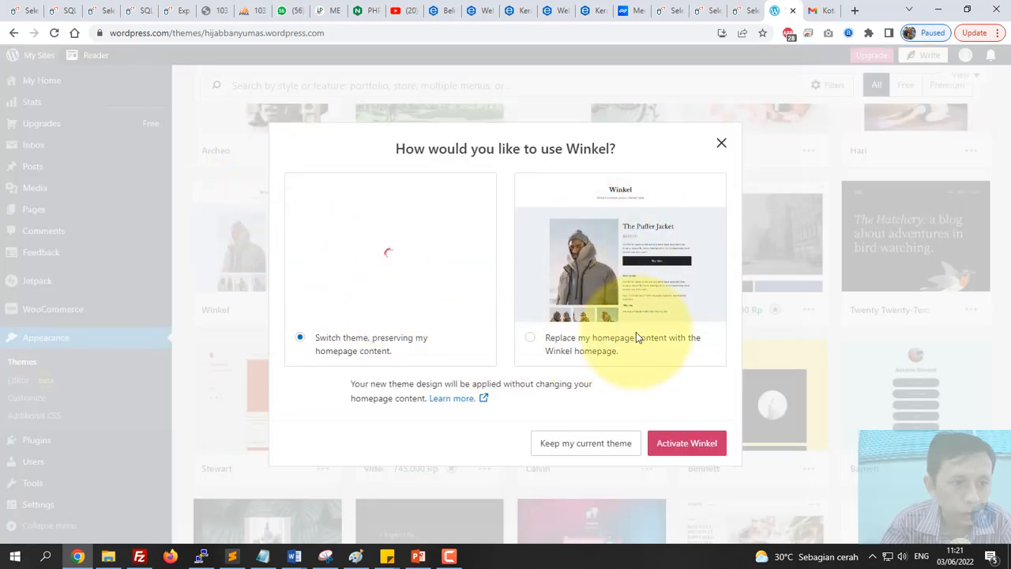
pyautogui.click(685, 444)
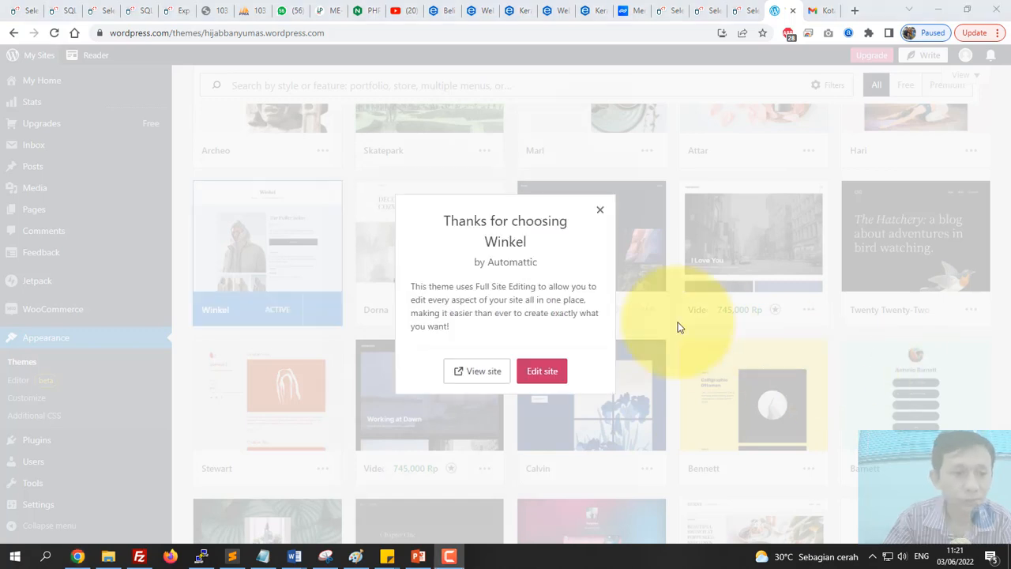
pyautogui.click(601, 213)
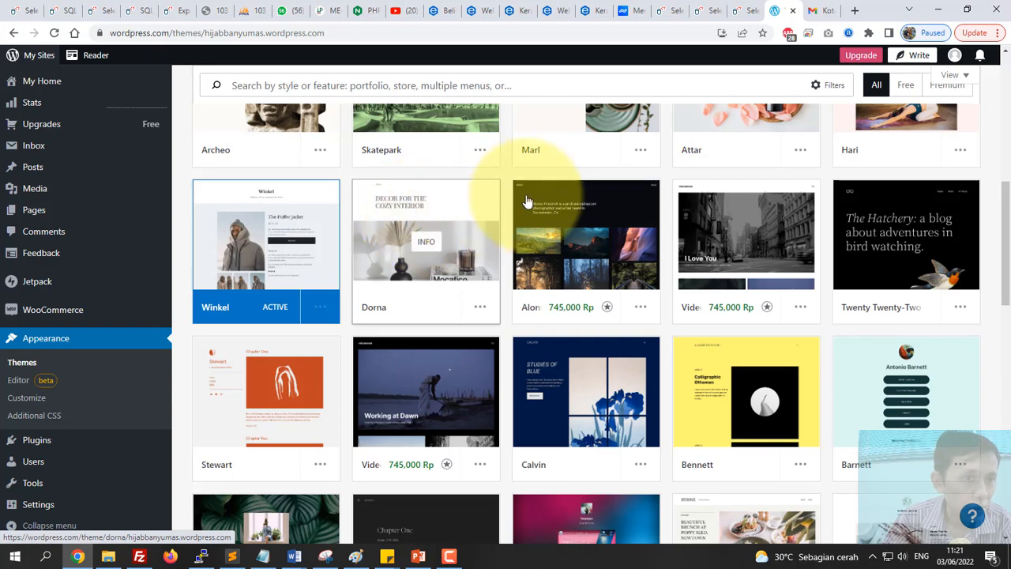
pyautogui.scroll(10, 632, 166)
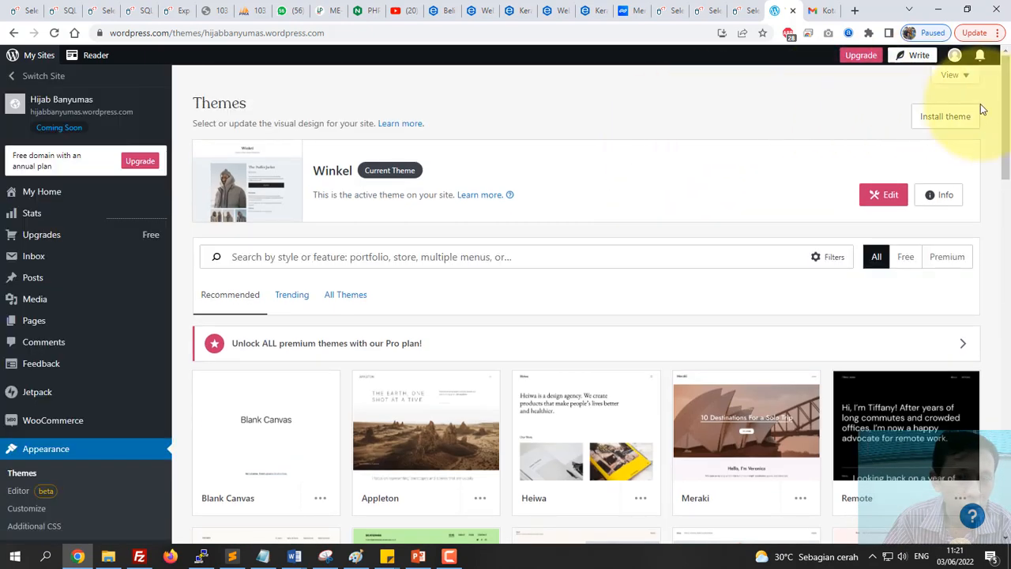
pyautogui.click(968, 81)
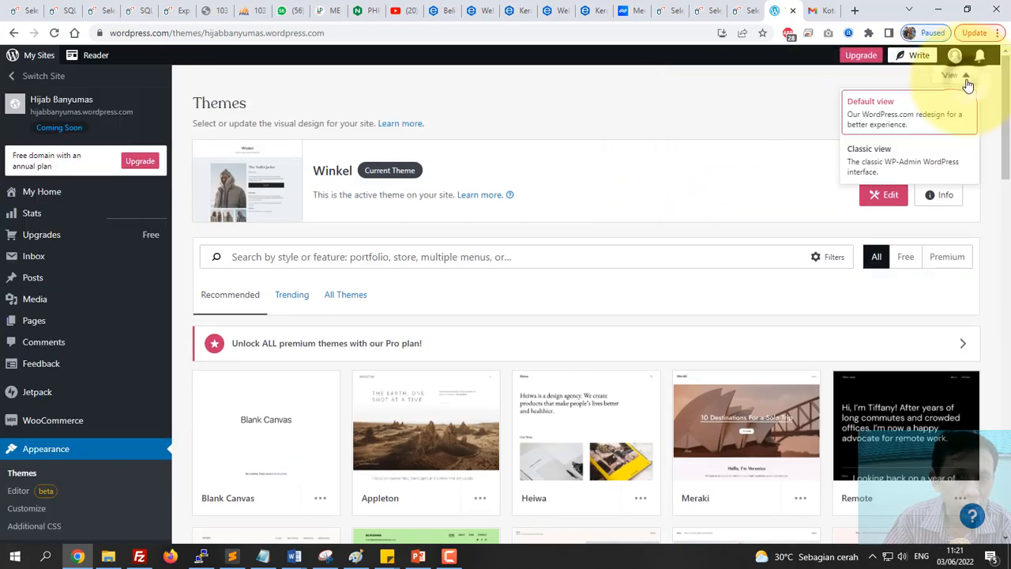
pyautogui.click(696, 110)
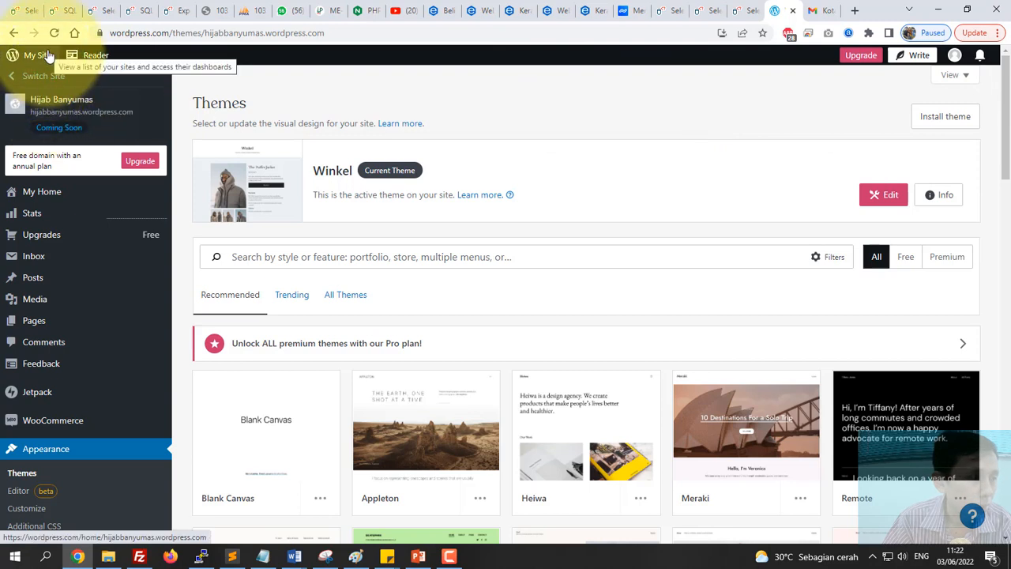
# Preview the Hijab Banyumas site in the Tablet layout and the Phone layout
pyautogui.click(49, 107)
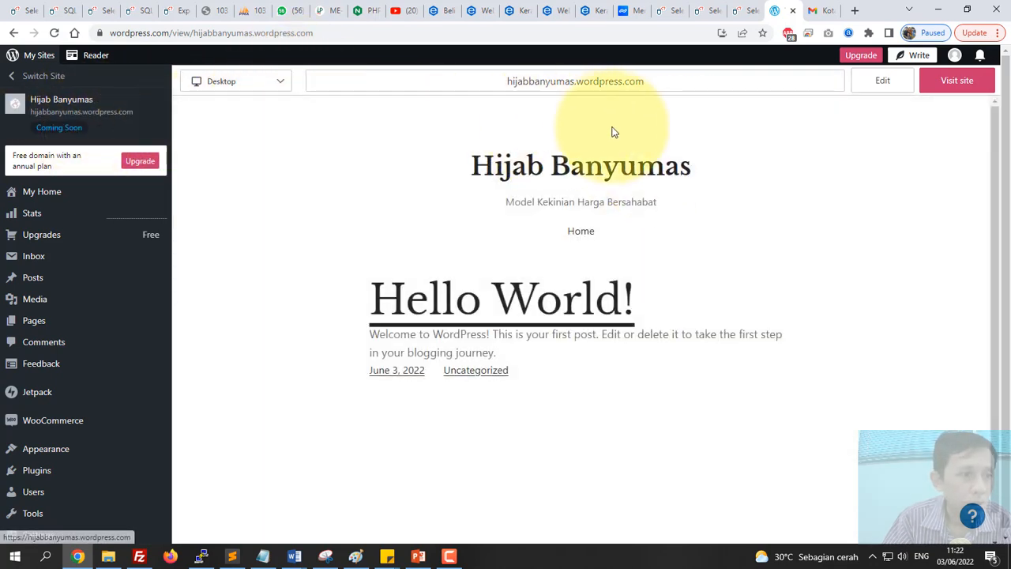
pyautogui.click(281, 80)
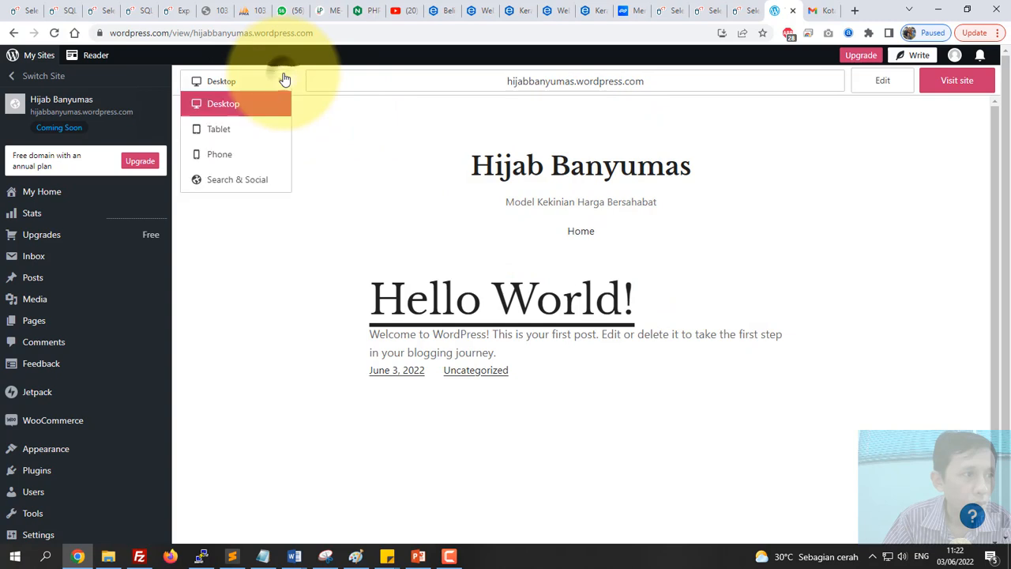
pyautogui.click(236, 133)
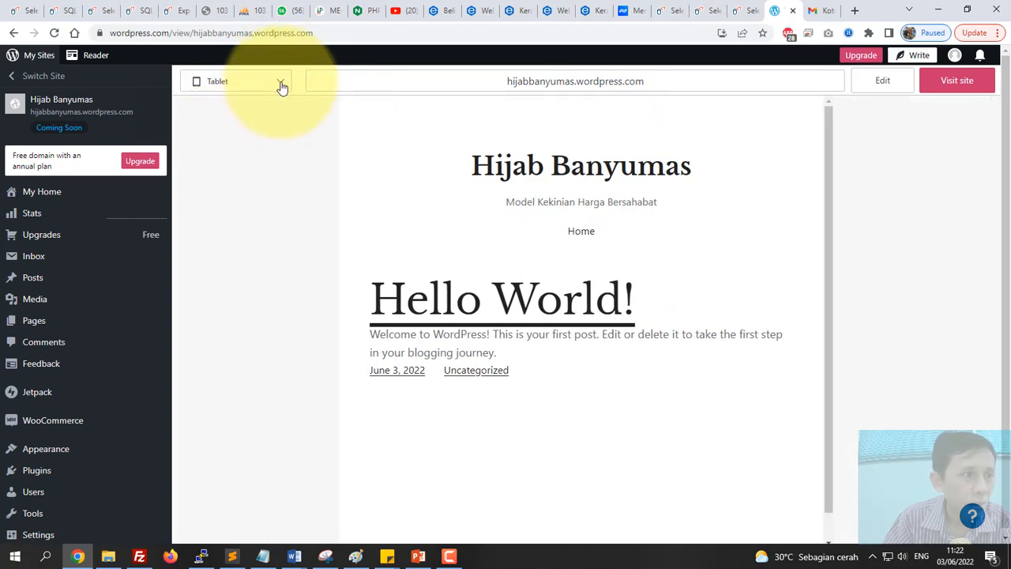
pyautogui.click(282, 87)
pyautogui.click(242, 155)
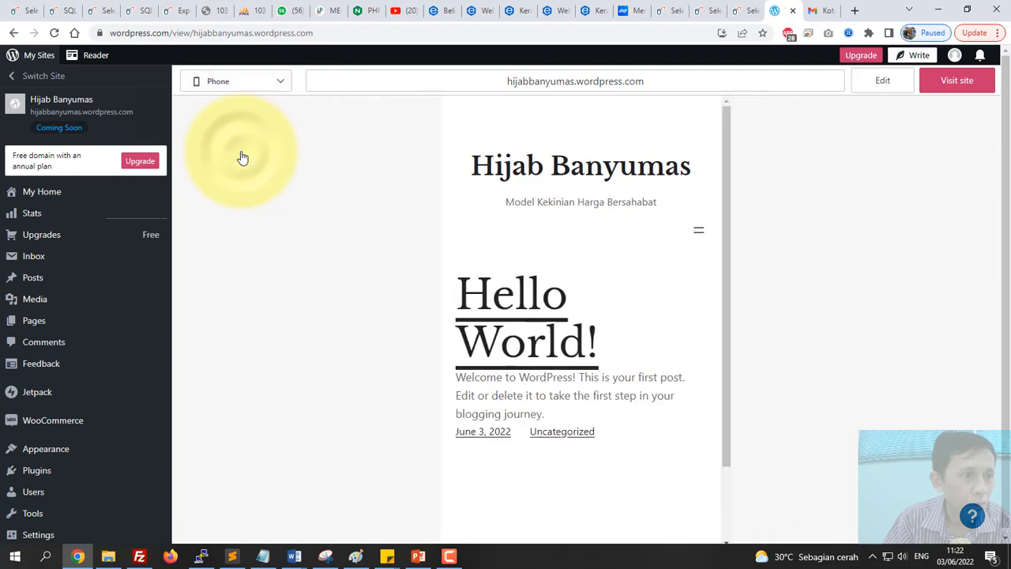
# Check the site navigation in the phone preview by expanding and collapsing it, and look through the page down to its footer
pyautogui.click(700, 237)
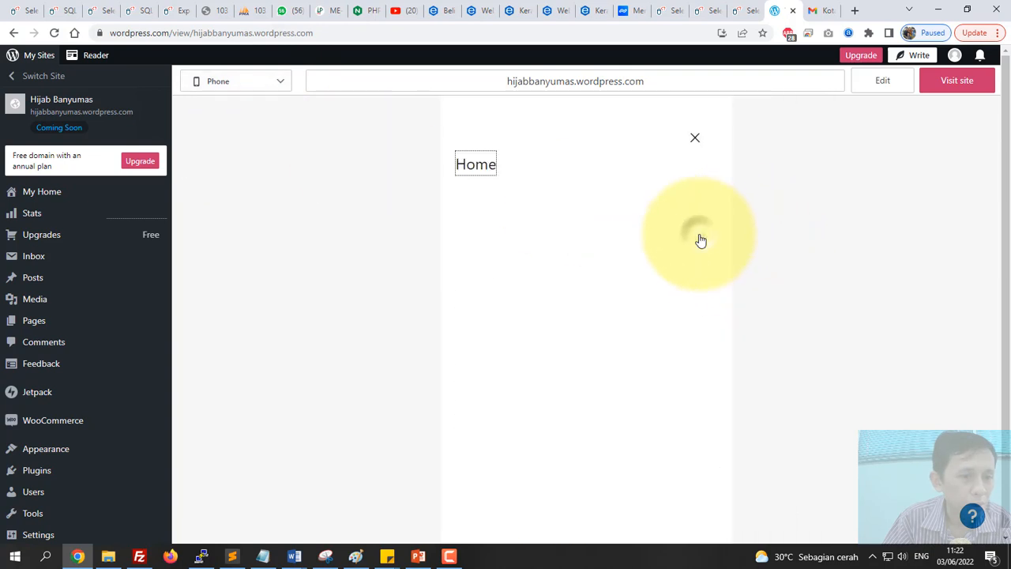
pyautogui.click(694, 140)
pyautogui.scroll(-2, 688, 344)
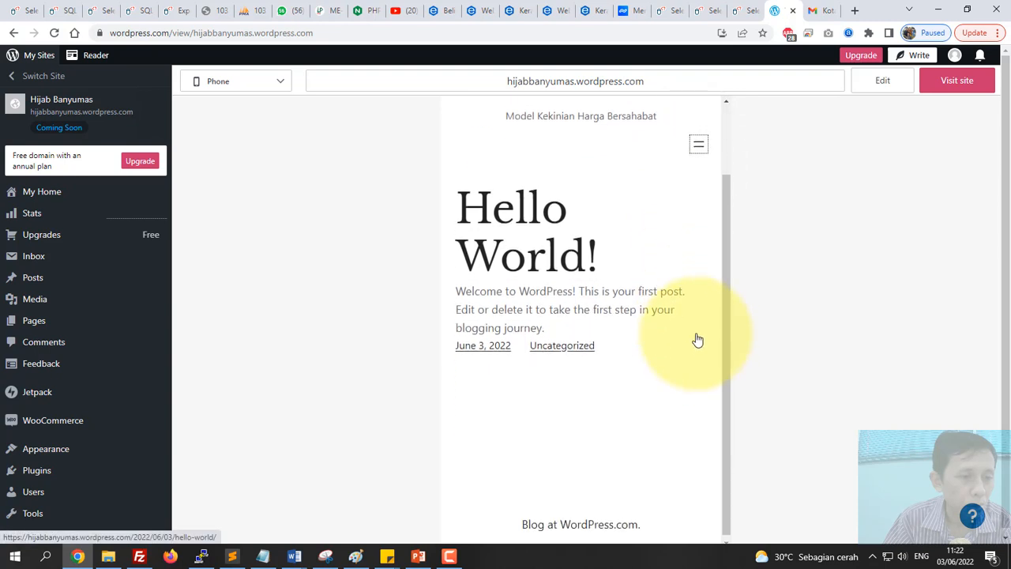
pyautogui.scroll(2, 698, 339)
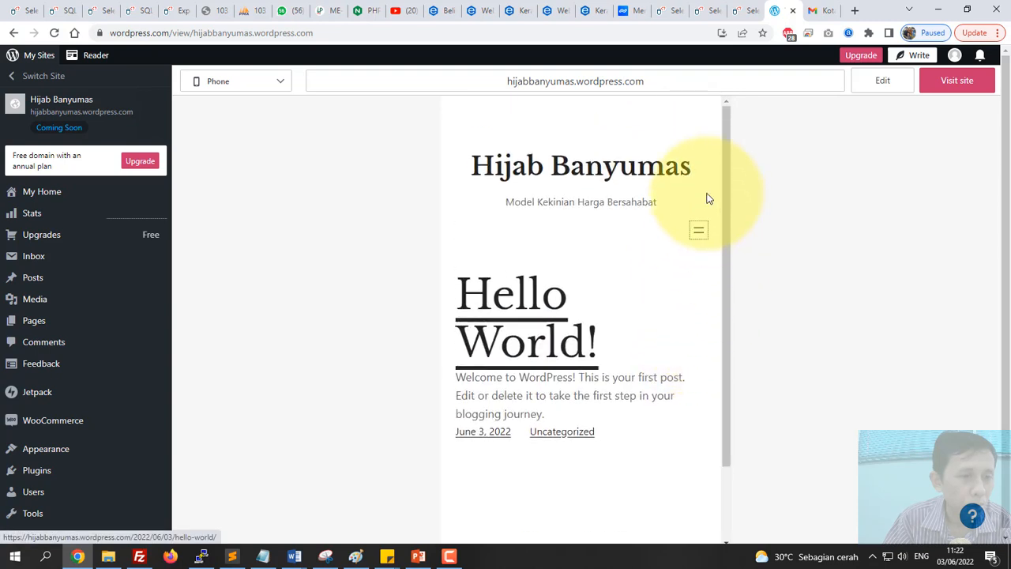
# Return the preview to the Desktop layout, visit the site itself, and go back to the My Home dashboard
pyautogui.click(281, 84)
pyautogui.click(250, 104)
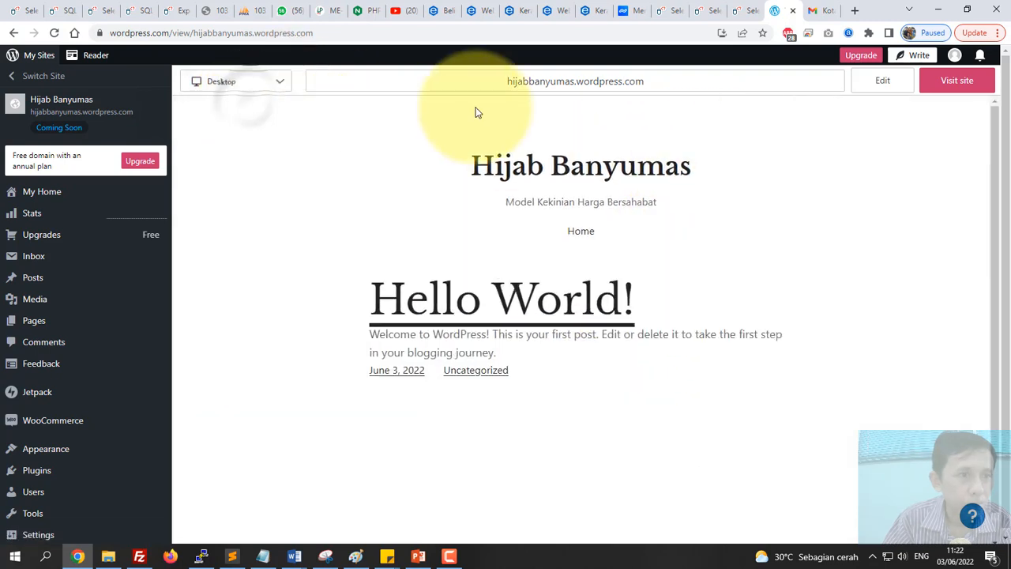
pyautogui.click(967, 89)
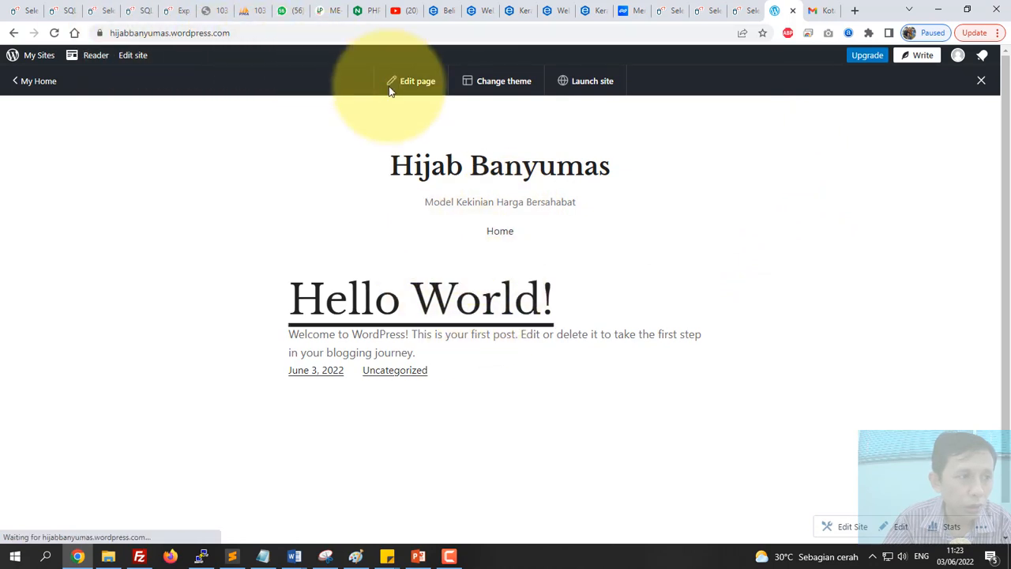
pyautogui.click(20, 83)
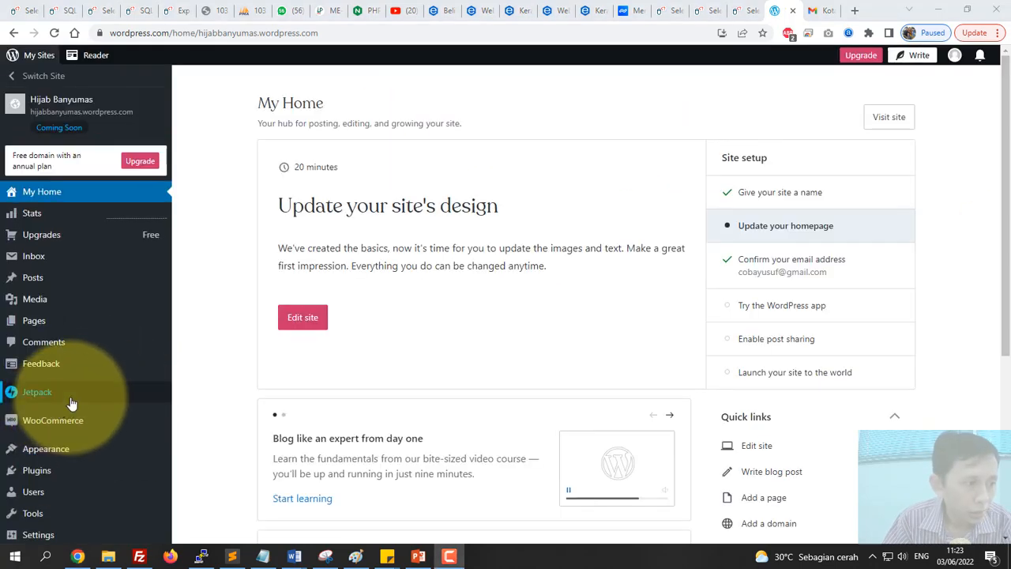
# Open the site's Plugins page, dismiss the plugin promotion, and look over the available plugins
pyautogui.scroll(-3, 67, 407)
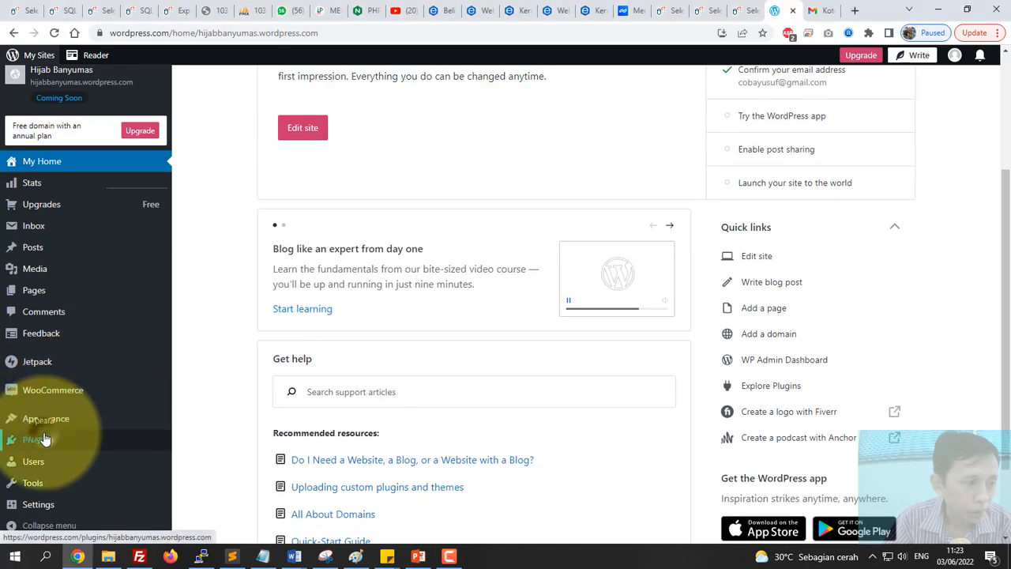
pyautogui.click(36, 440)
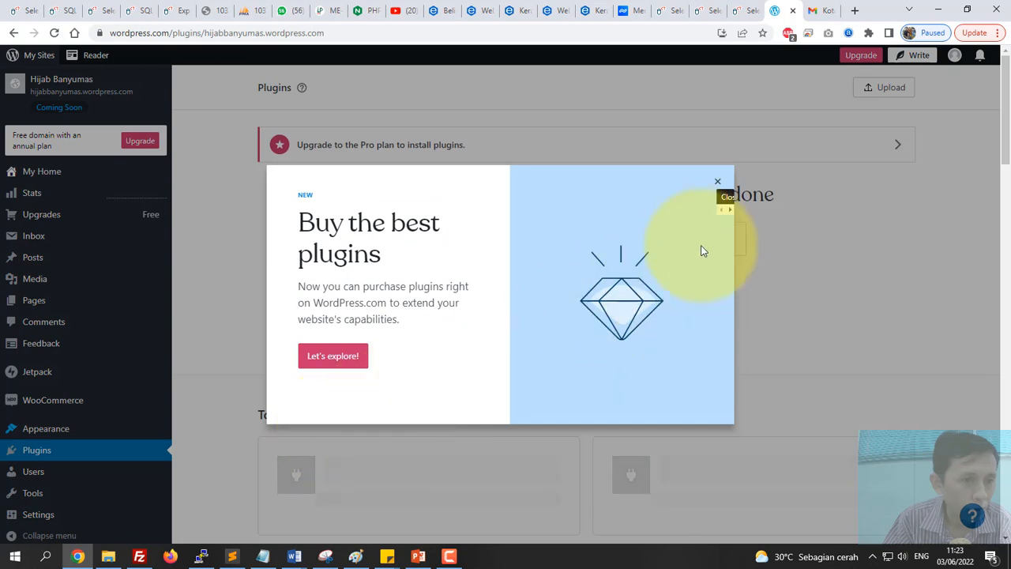
pyautogui.click(725, 185)
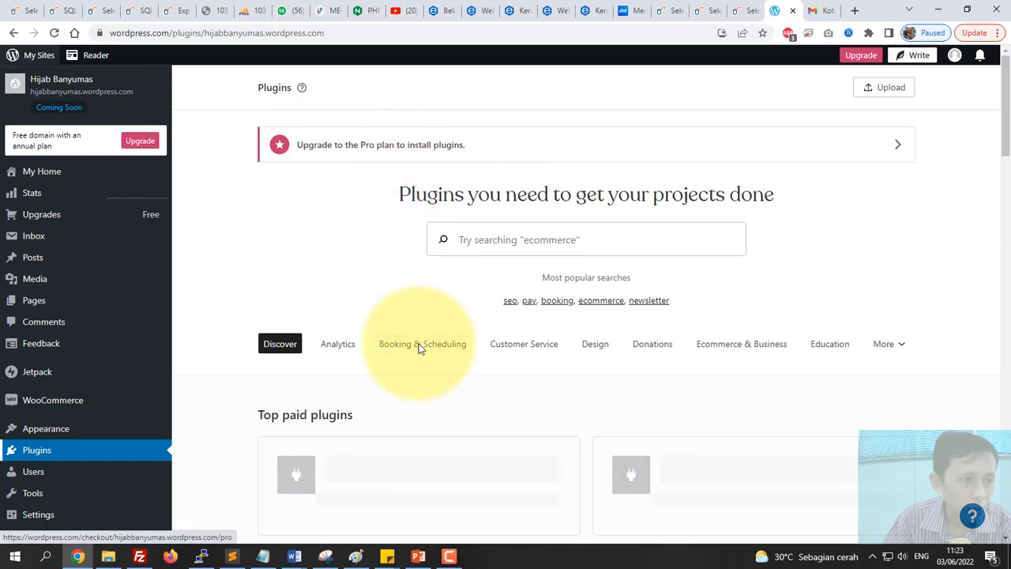
pyautogui.scroll(-3, 410, 348)
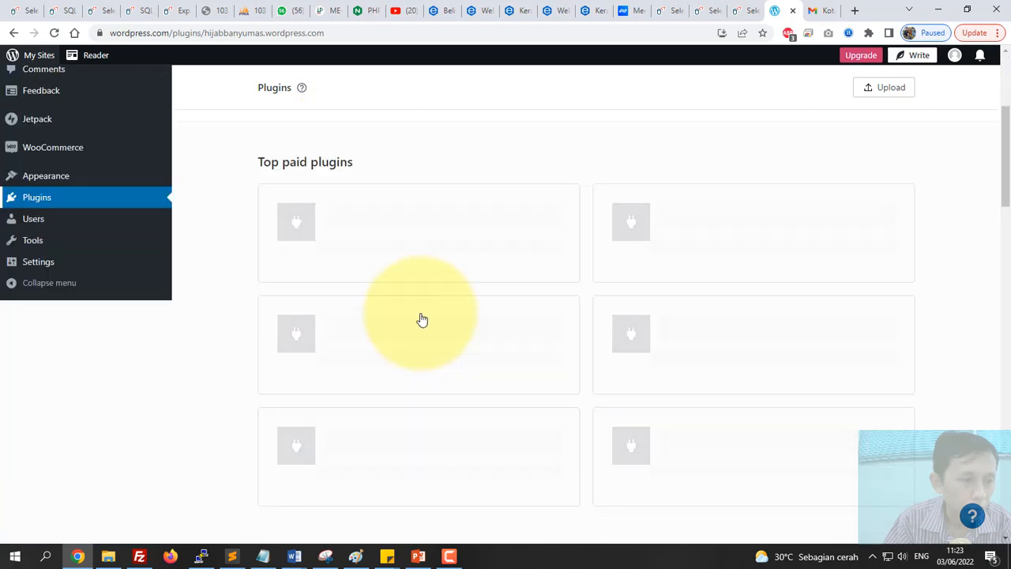
pyautogui.scroll(3, 423, 319)
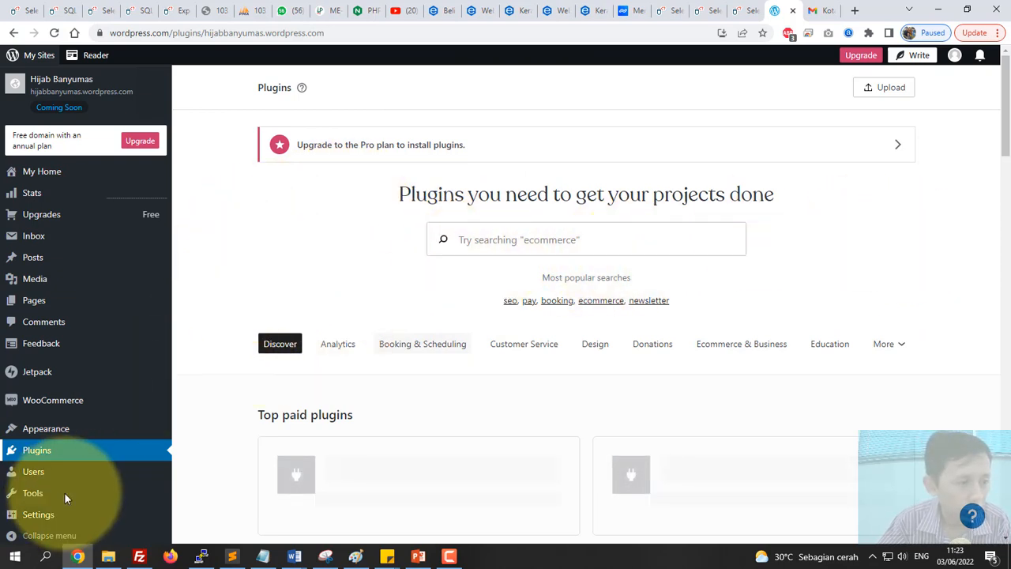
# Open the site's Users page to review the team members, and reveal the options offered under Tools
pyautogui.scroll(-1, 64, 493)
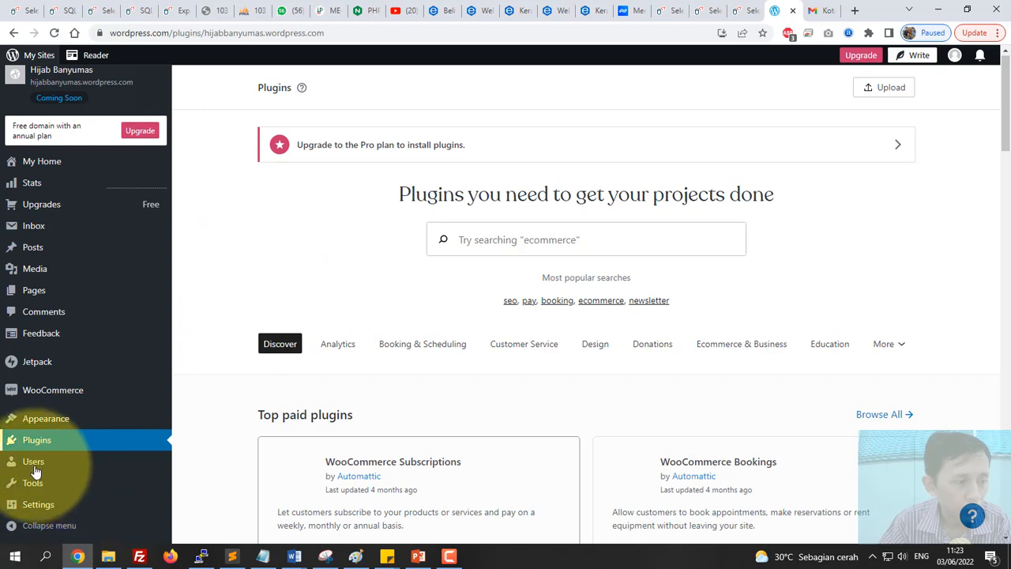
pyautogui.scroll(1, 35, 472)
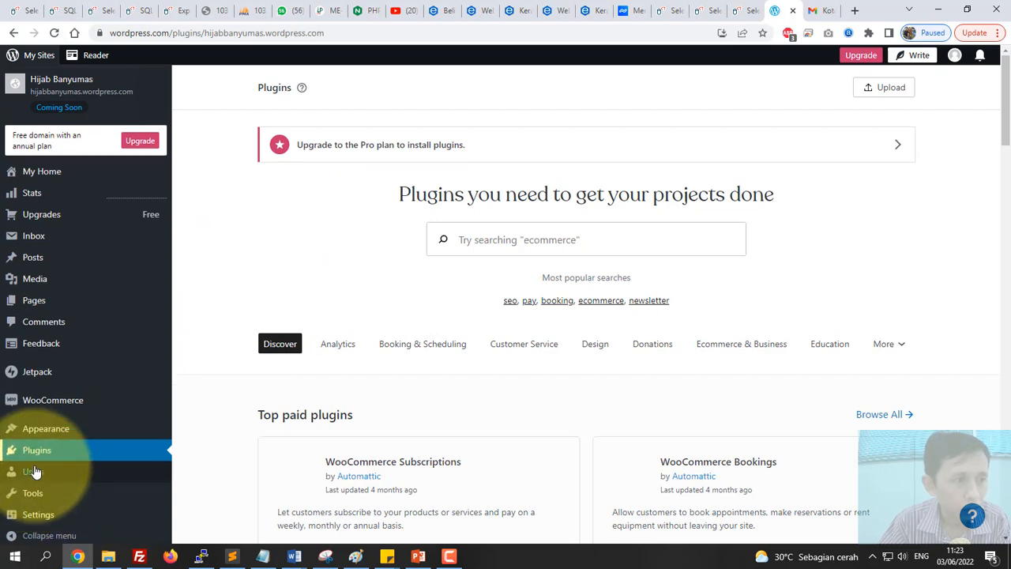
pyautogui.click(34, 471)
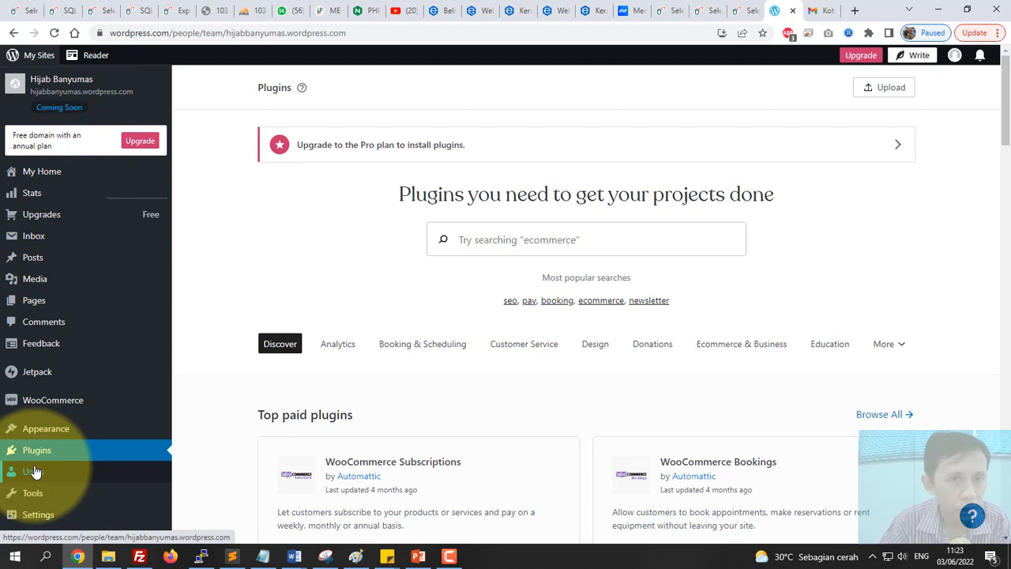
pyautogui.moveTo(35, 471)
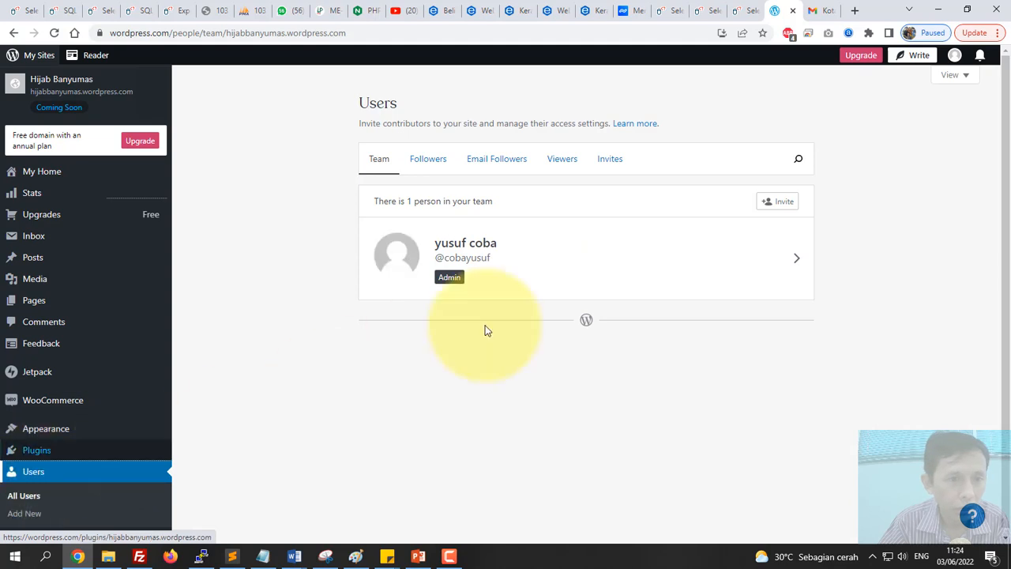
pyautogui.scroll(-1, 79, 486)
pyautogui.scroll(-2, 79, 486)
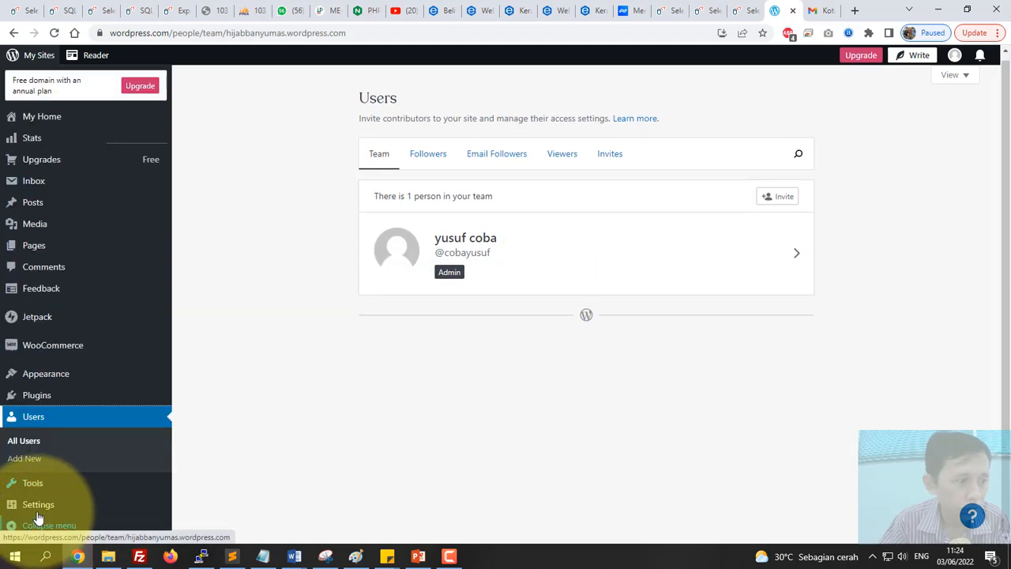
pyautogui.moveTo(36, 490)
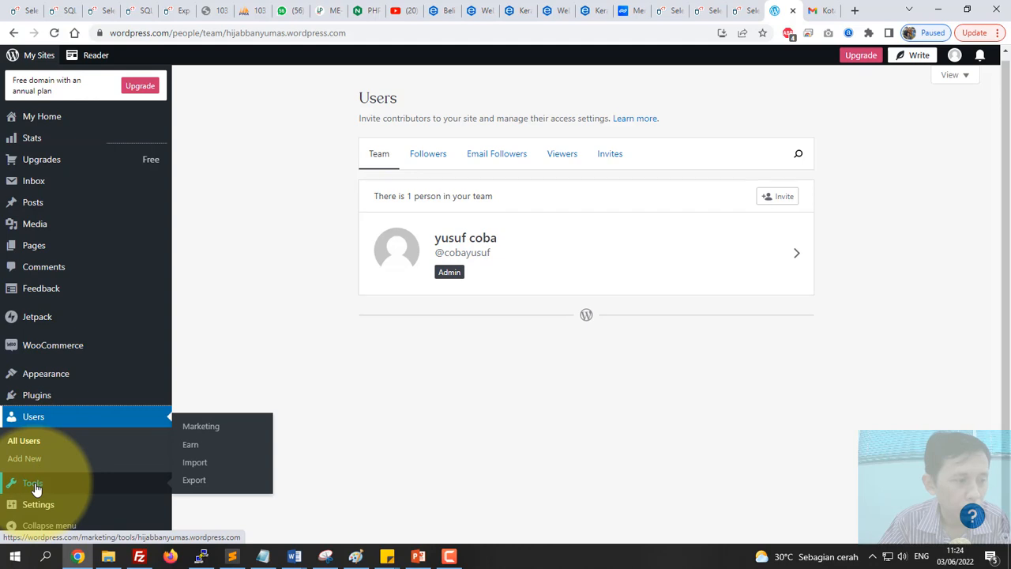
# Open the Marketing and Integrations page under Tools, look over its marketing offers, and reveal the options under Settings
pyautogui.click(35, 489)
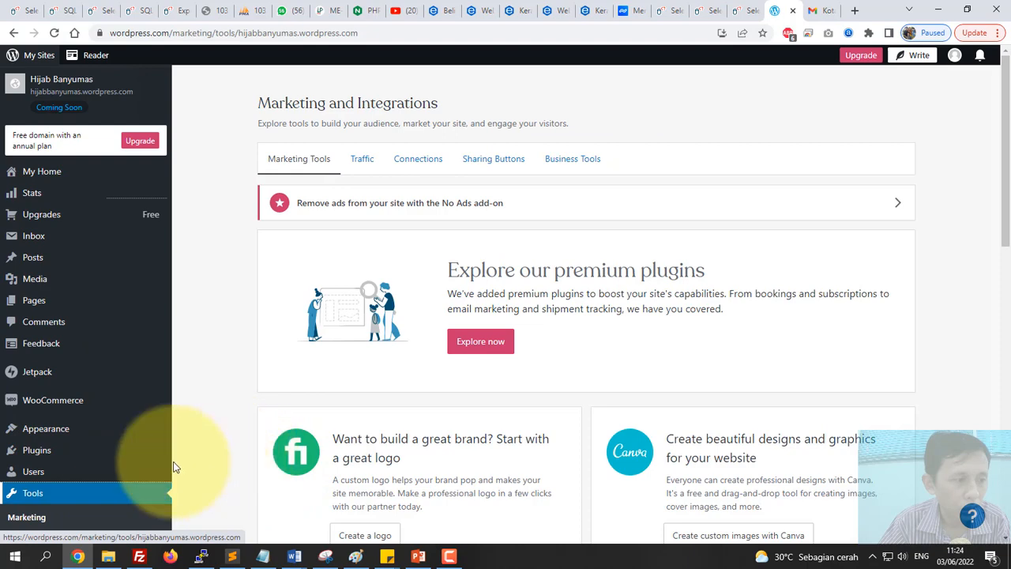
pyautogui.scroll(-2, 110, 416)
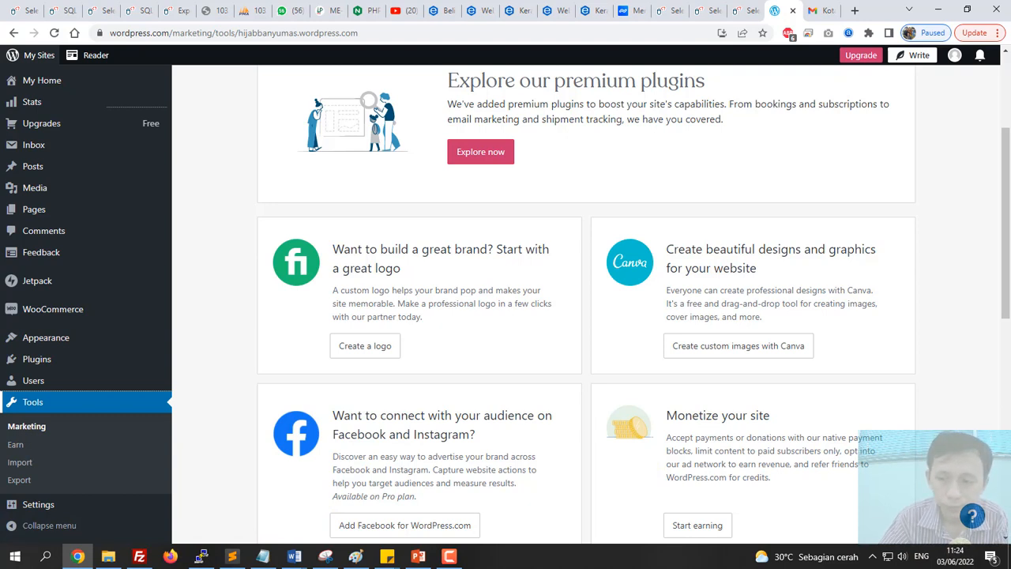
pyautogui.moveTo(45, 513)
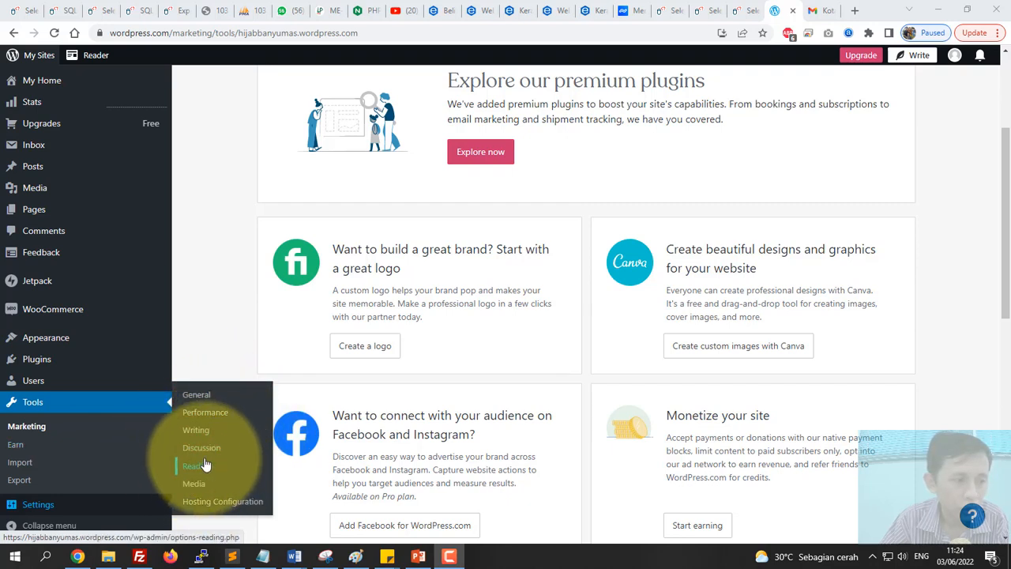
pyautogui.scroll(2, 109, 351)
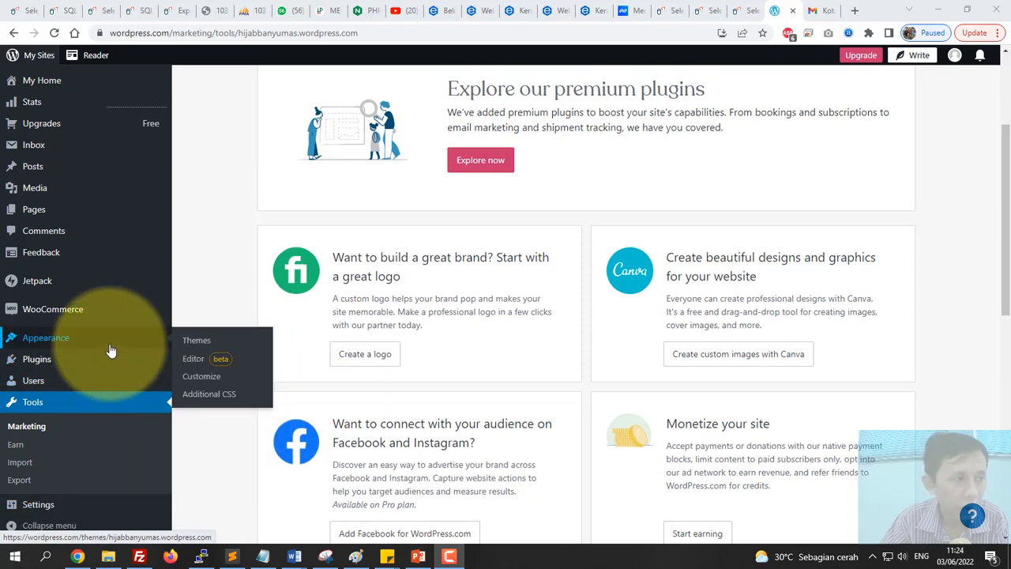
pyautogui.scroll(-5, 109, 348)
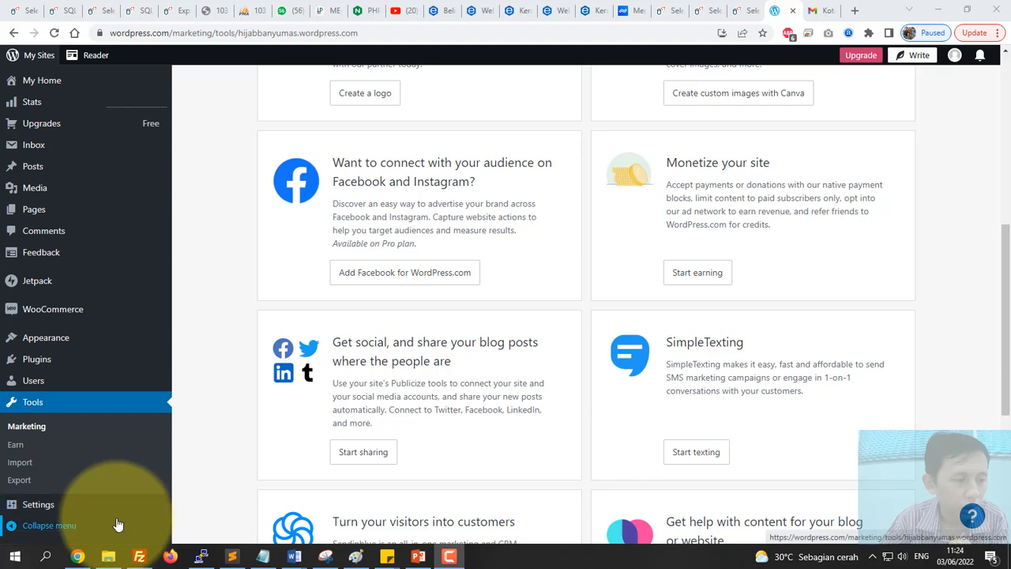
pyautogui.moveTo(140, 511)
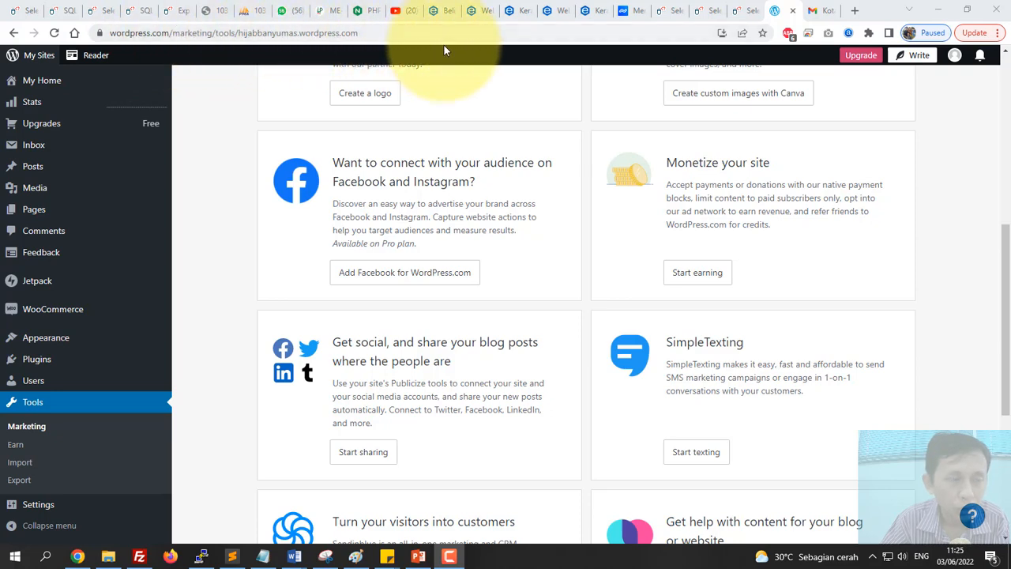
pyautogui.scroll(6, 522, 194)
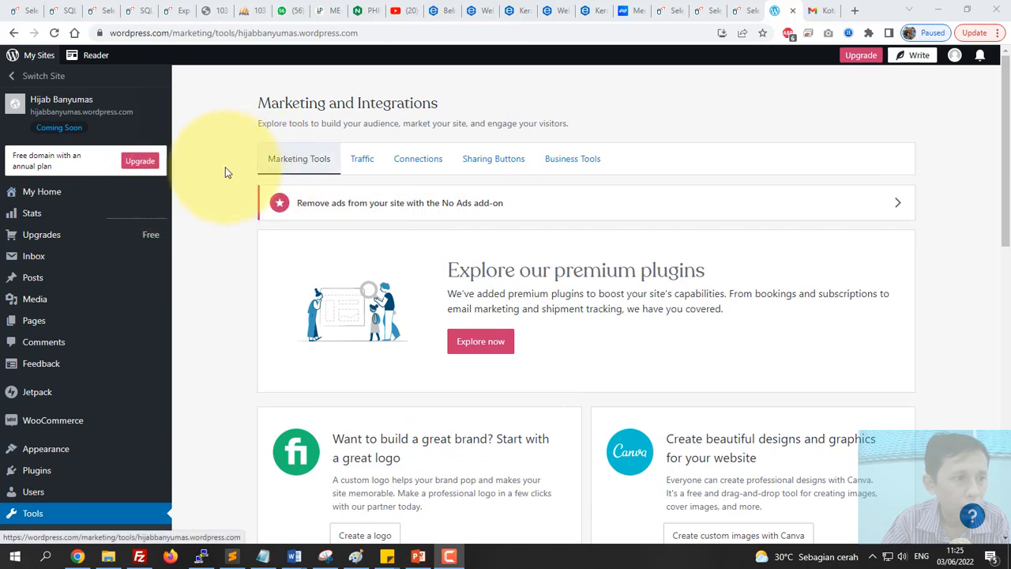
# Return to the My Home dashboard and start writing a new blog post from its quick links
pyautogui.click(52, 195)
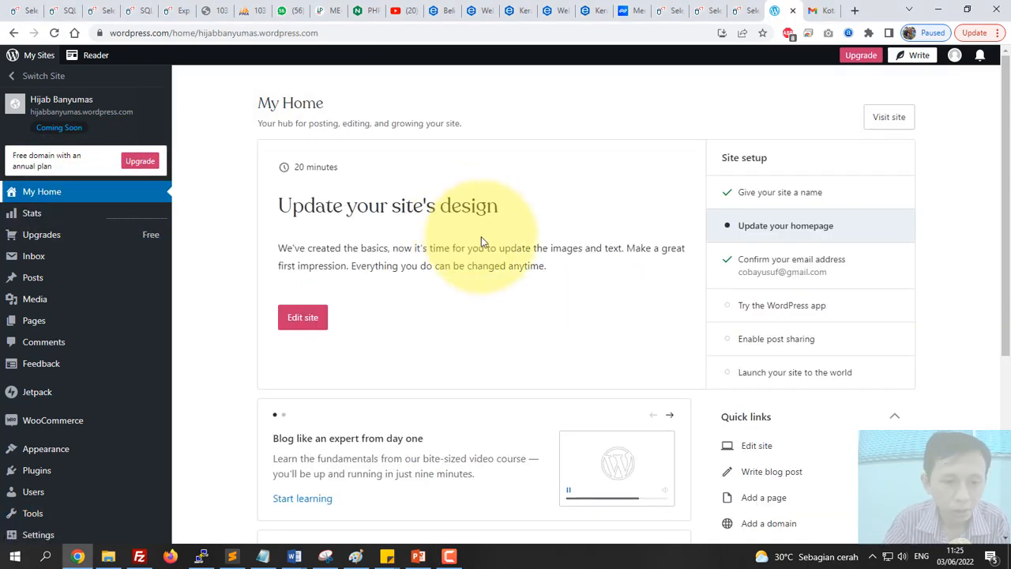
pyautogui.scroll(-2, 809, 199)
pyautogui.scroll(-3, 824, 196)
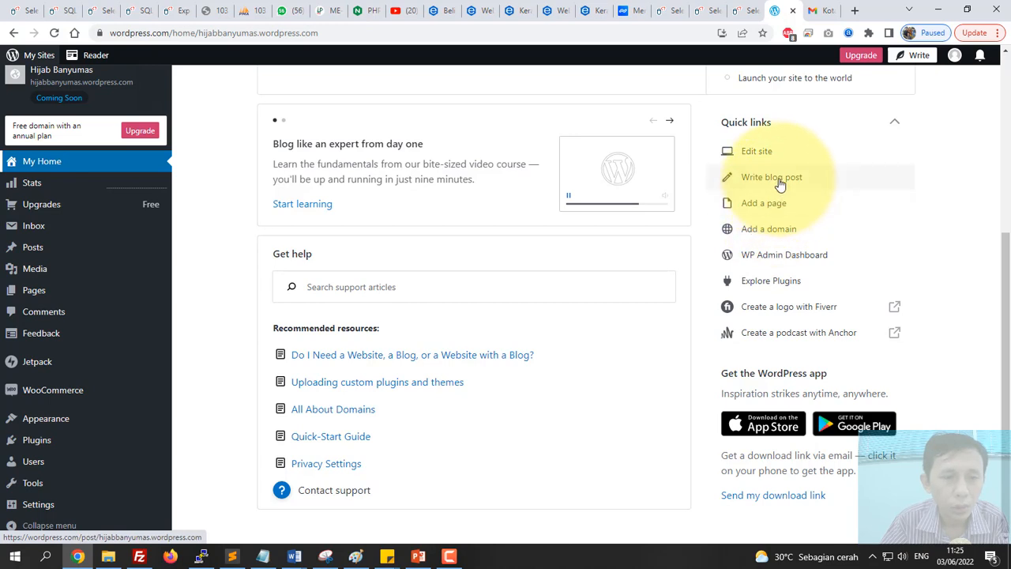
pyautogui.click(778, 182)
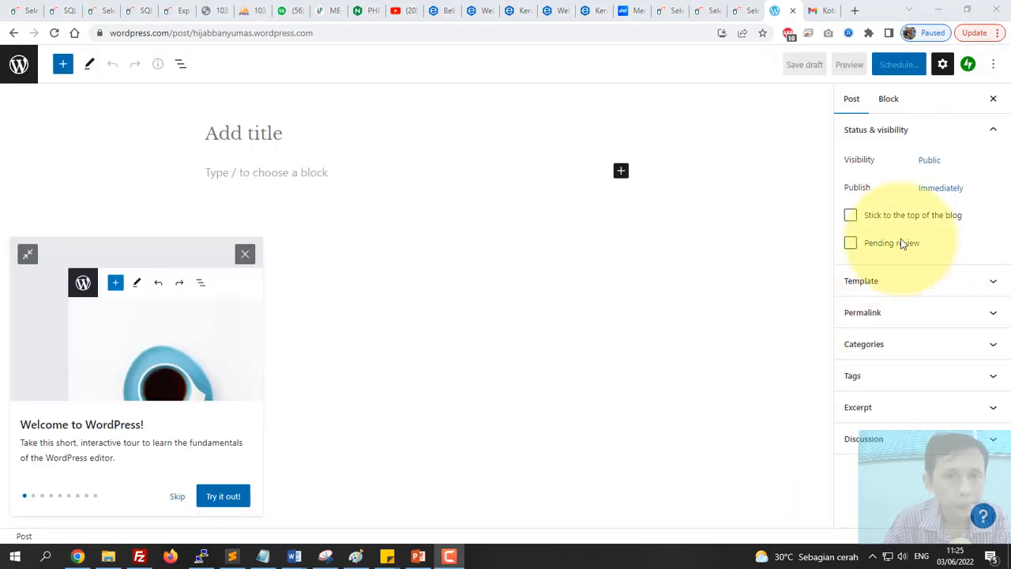
# Give the new post the title "Hijab pertama"
pyautogui.click(285, 141)
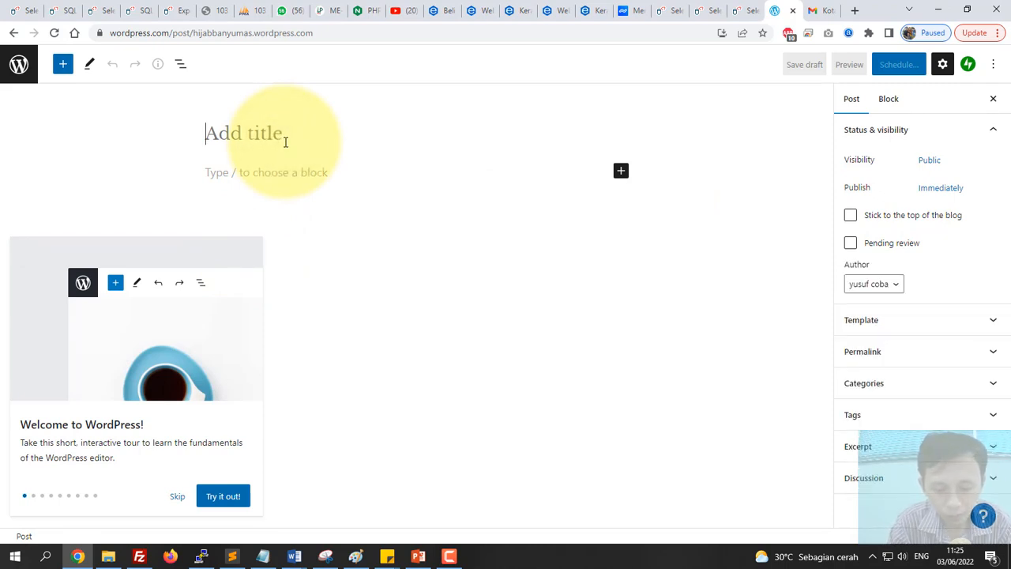
pyautogui.write('Hija')
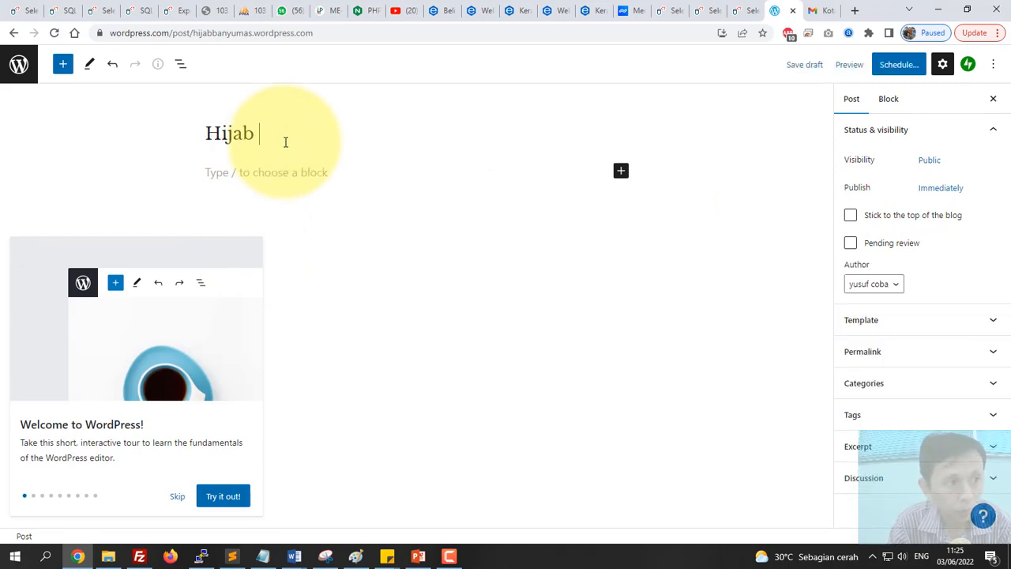
pyautogui.write('b pertama')
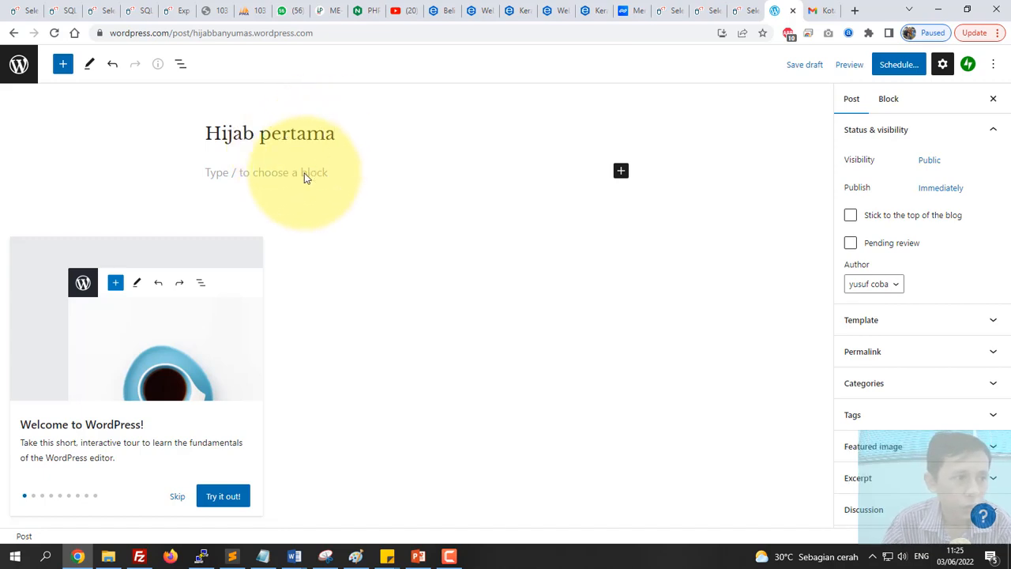
# Write "asdsada asdasda" as the first paragraph below the post title, and skip the editor's welcome tour
pyautogui.click(304, 172)
pyautogui.click(248, 176)
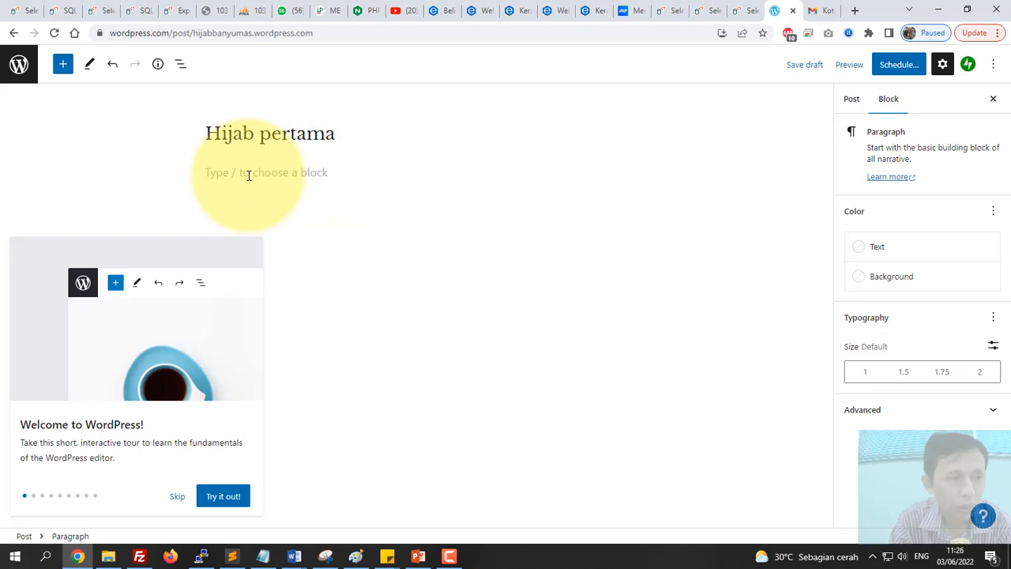
pyautogui.write('asdsada')
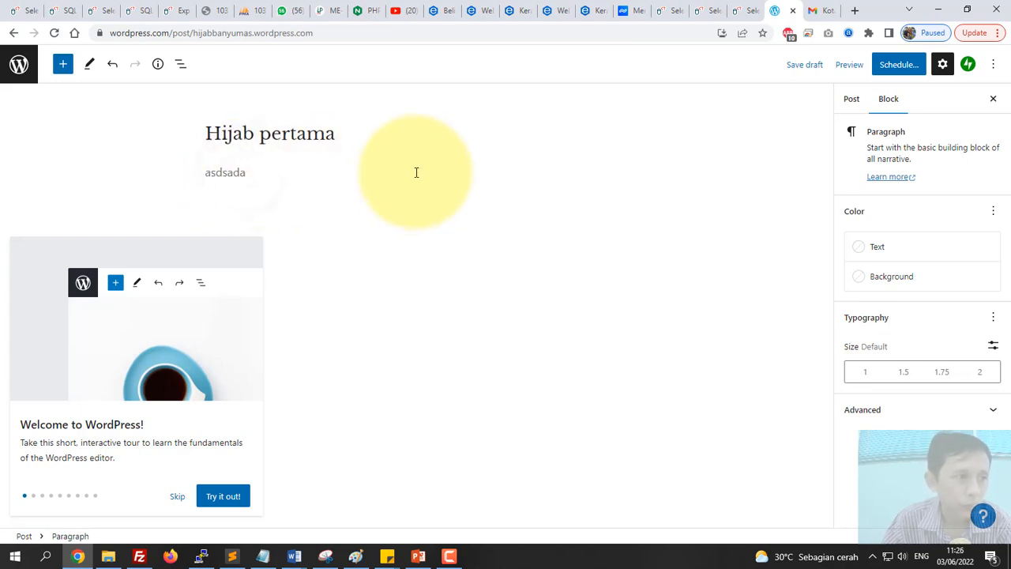
pyautogui.click(327, 176)
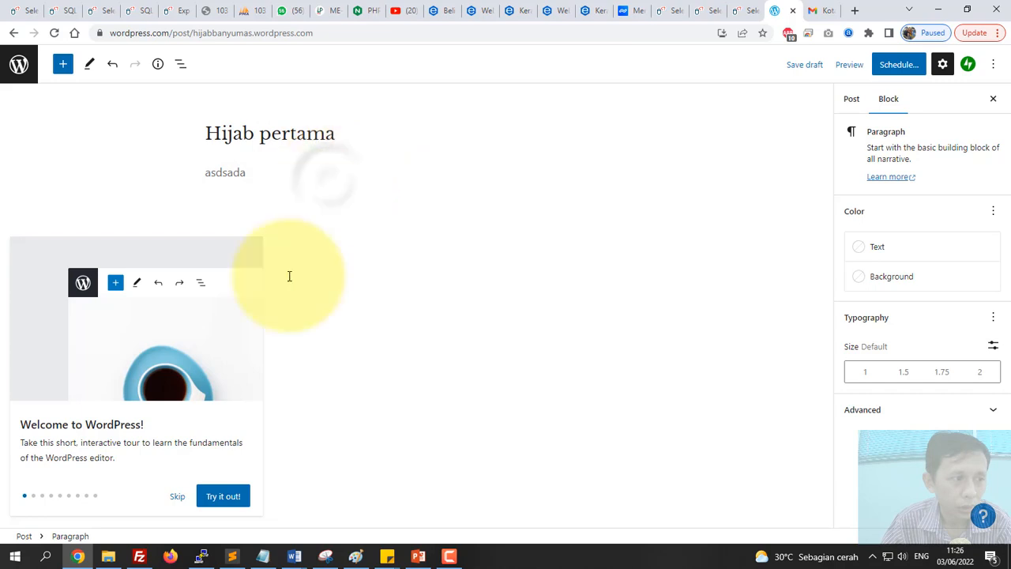
pyautogui.click(177, 496)
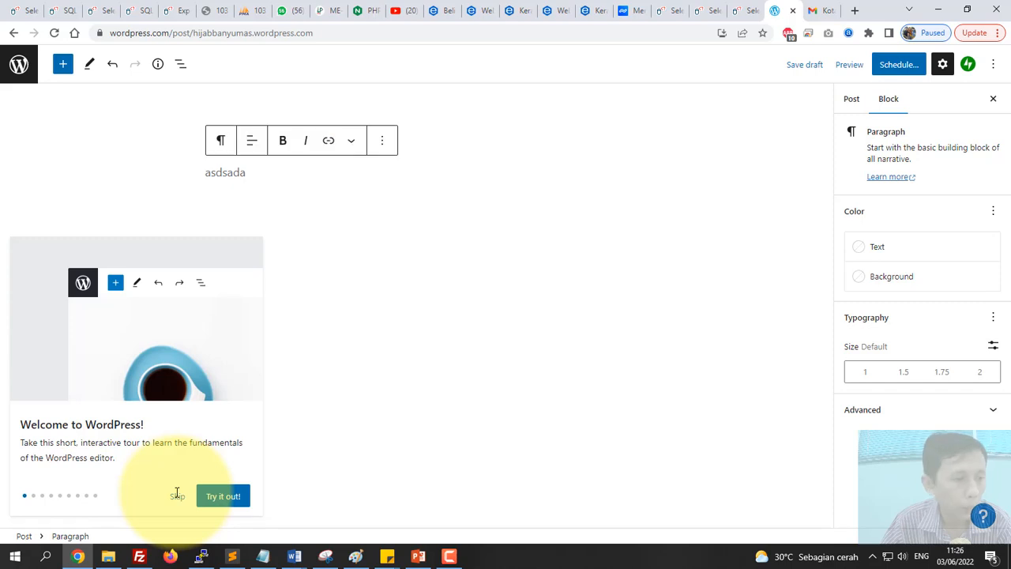
pyautogui.click(177, 495)
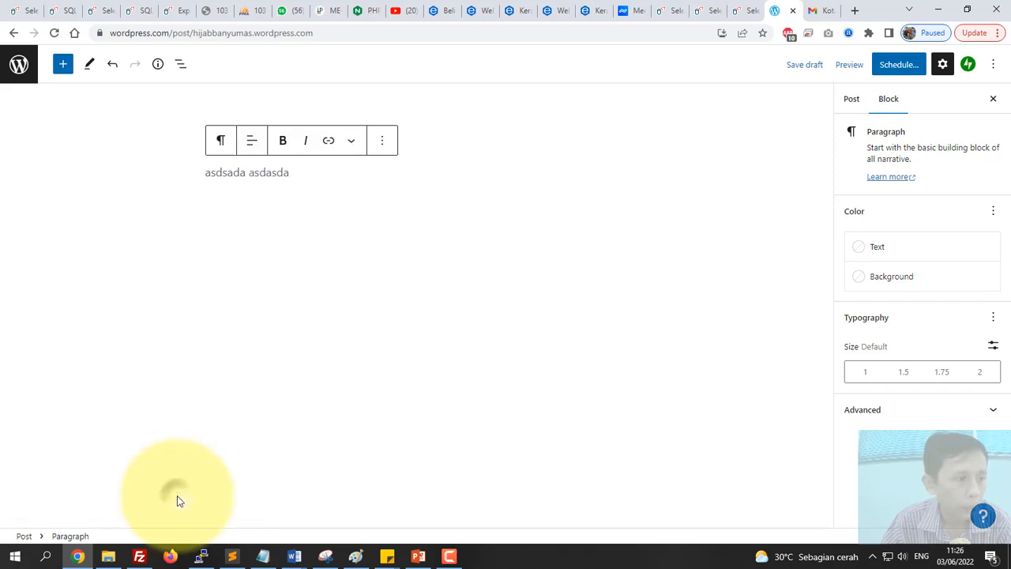
# Look through the additional block options of the "asdsada asdasda" paragraph and close them without choosing one
pyautogui.click(320, 176)
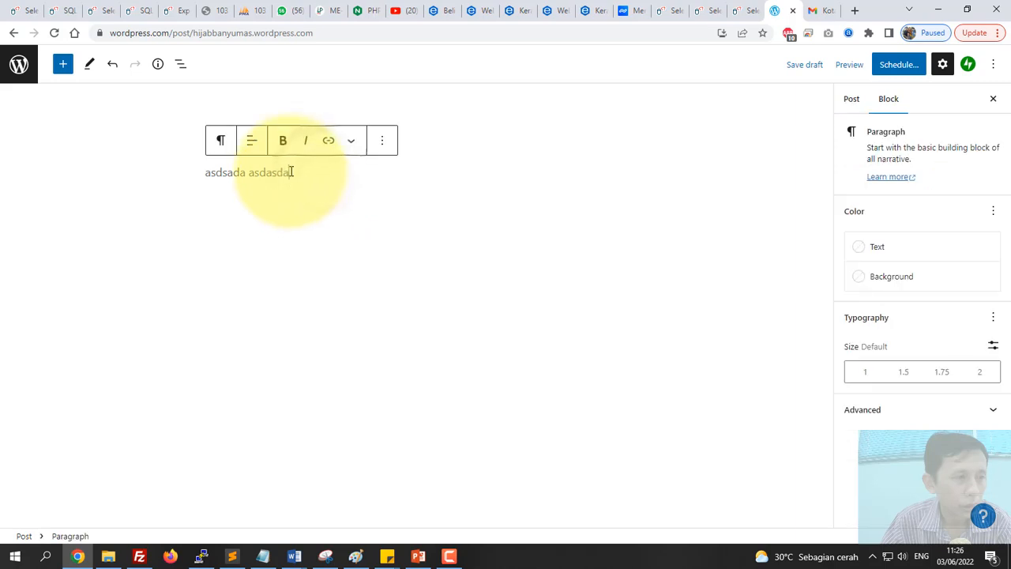
pyautogui.click(383, 141)
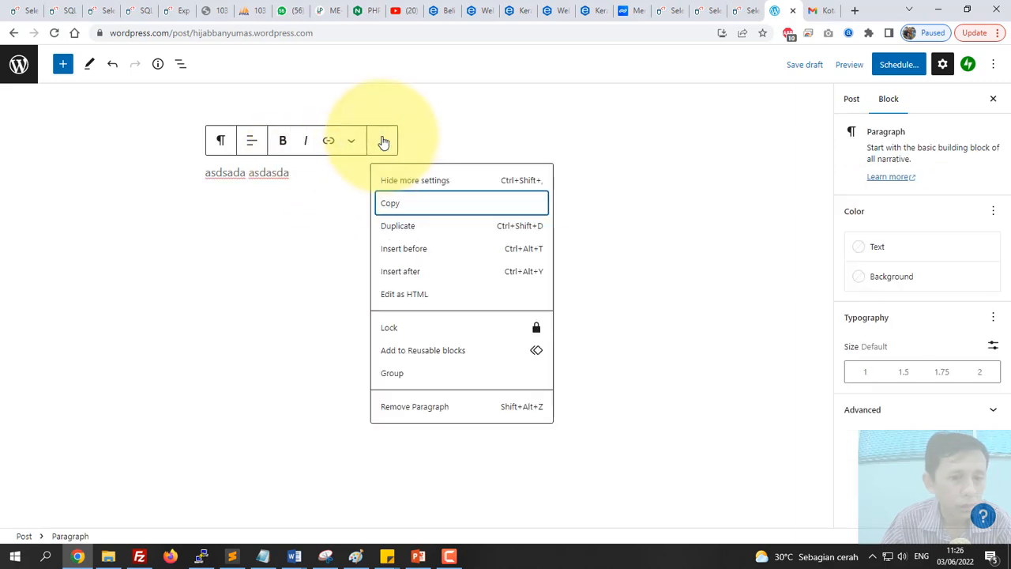
pyautogui.click(285, 229)
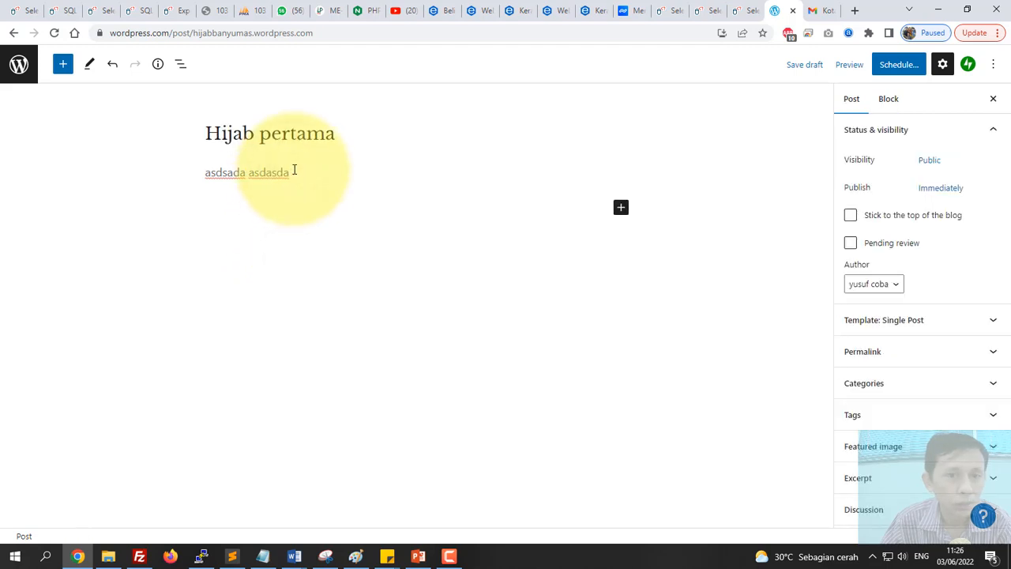
pyautogui.click(294, 170)
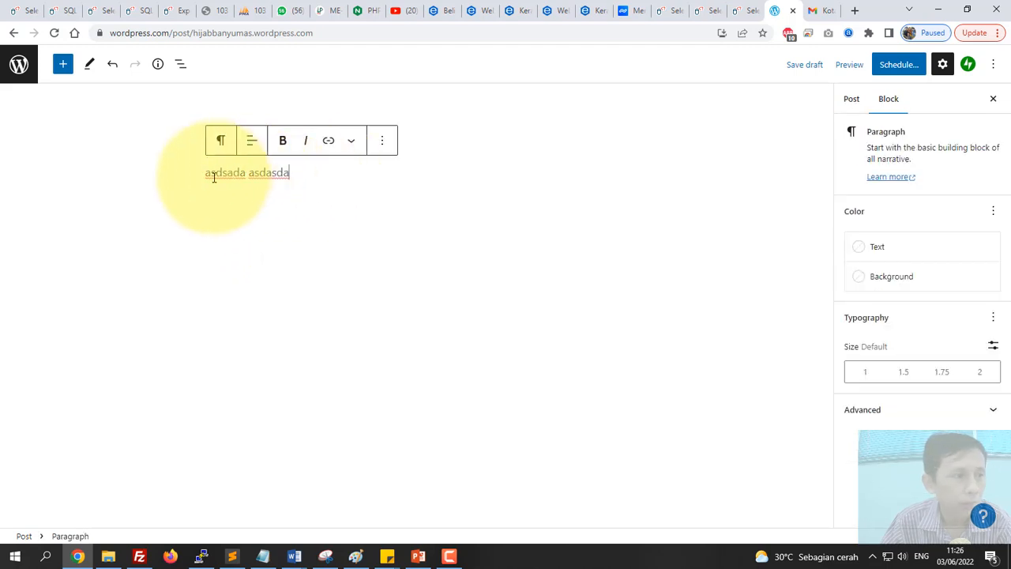
pyautogui.click(254, 102)
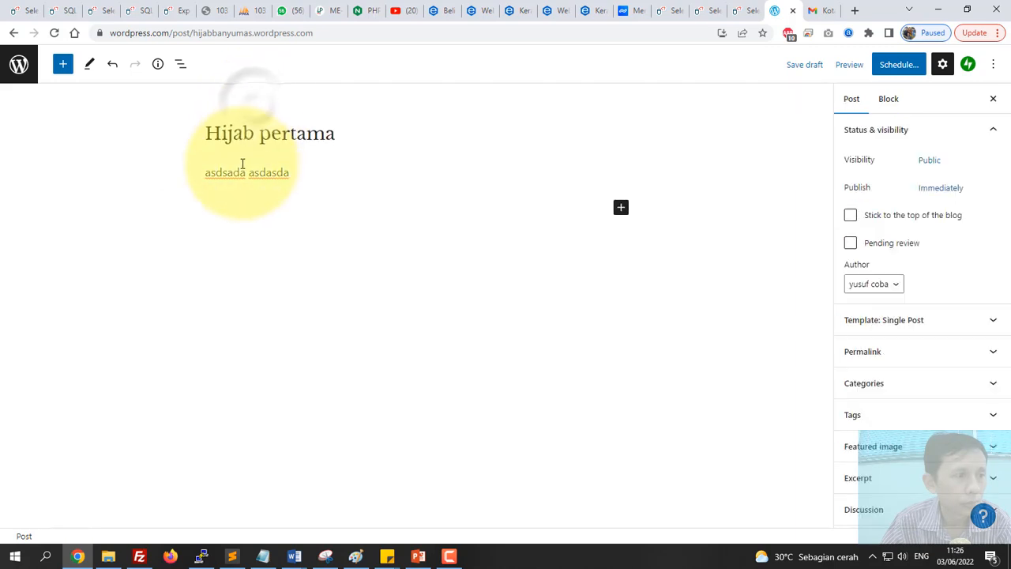
pyautogui.click(243, 164)
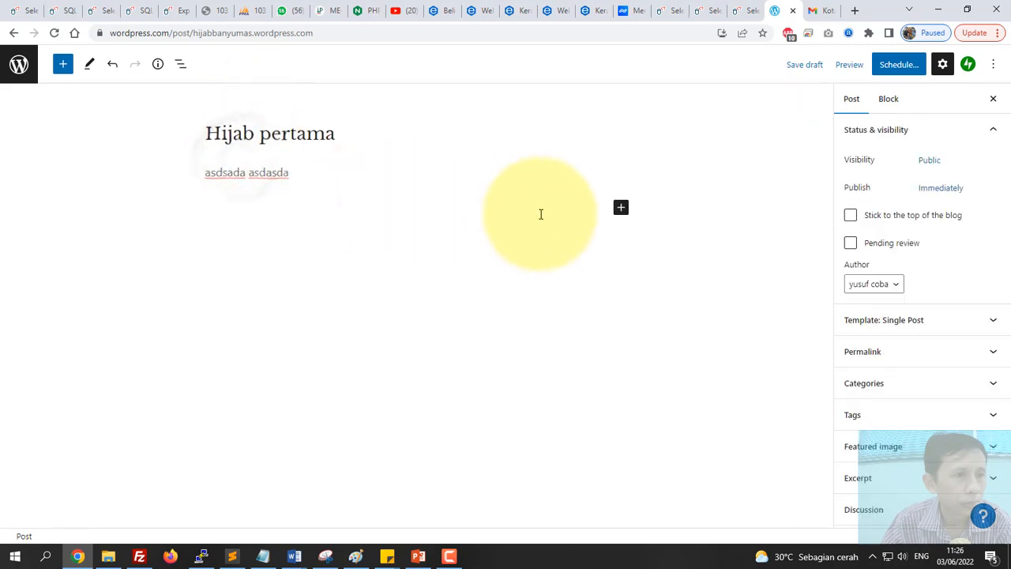
# Add an Image block to the post below the paragraph
pyautogui.click(619, 211)
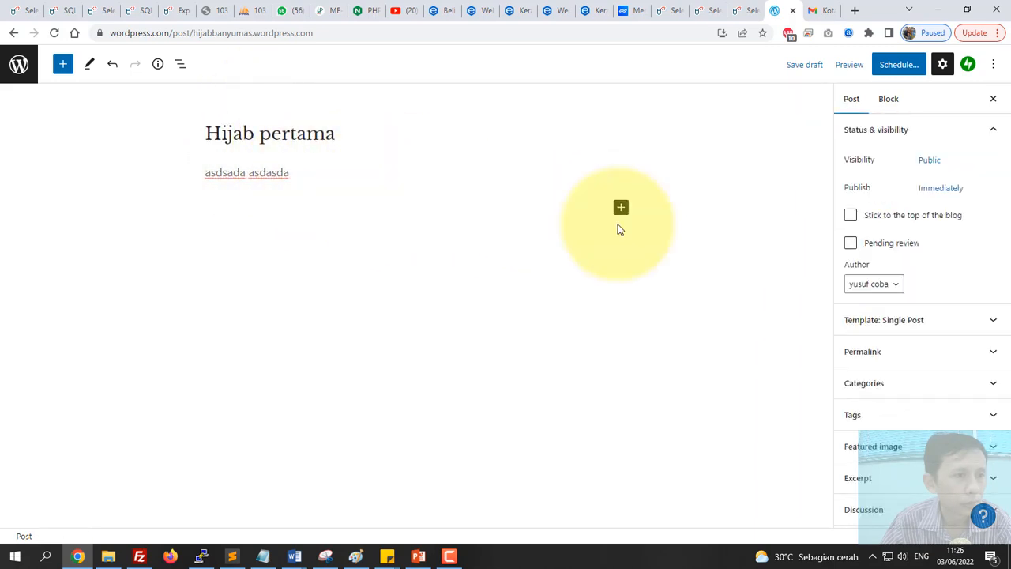
pyautogui.click(622, 210)
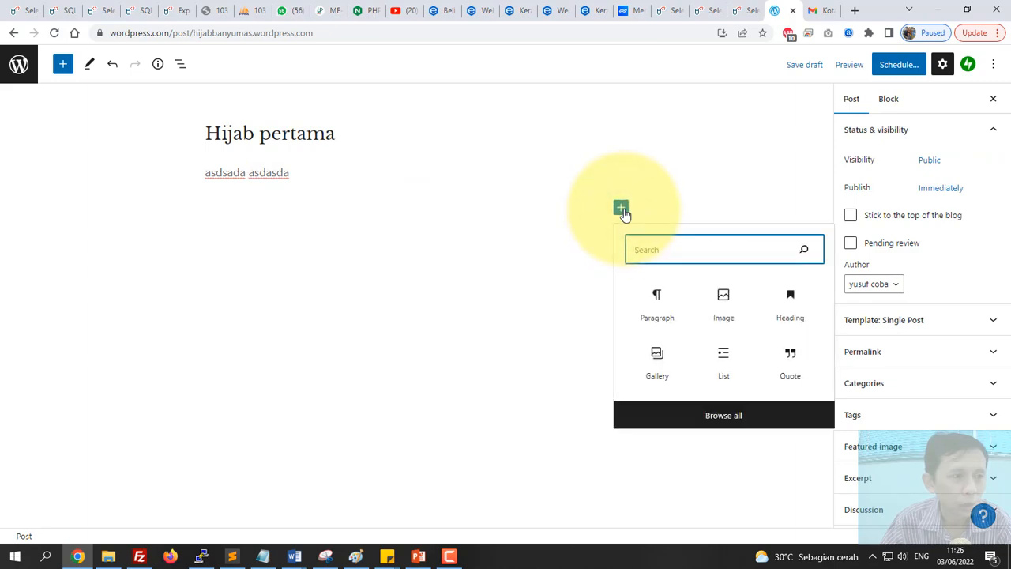
pyautogui.click(723, 308)
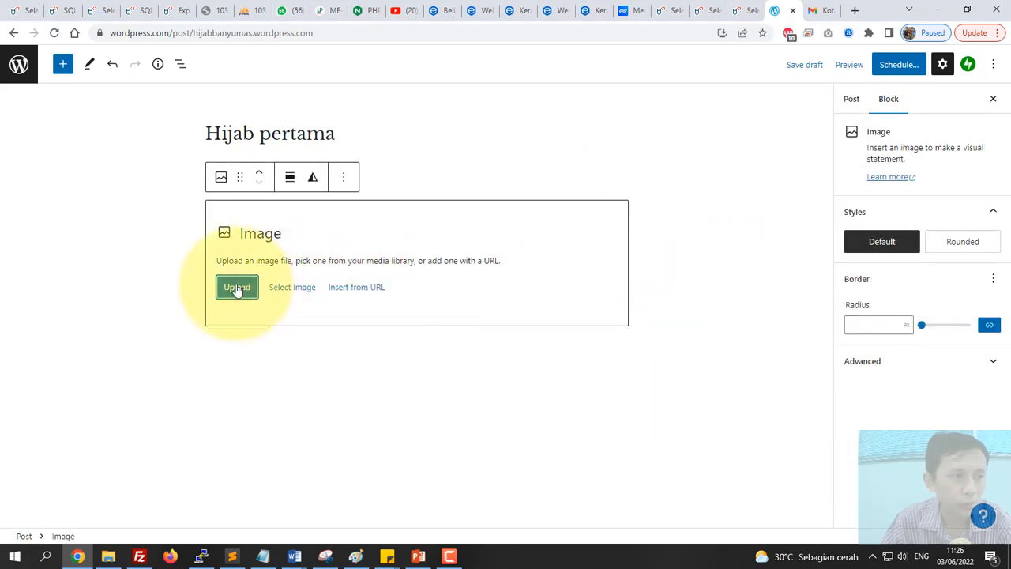
# Upload the image 1515144.jpg from the computer's Pictures folder into the Image block
pyautogui.click(236, 289)
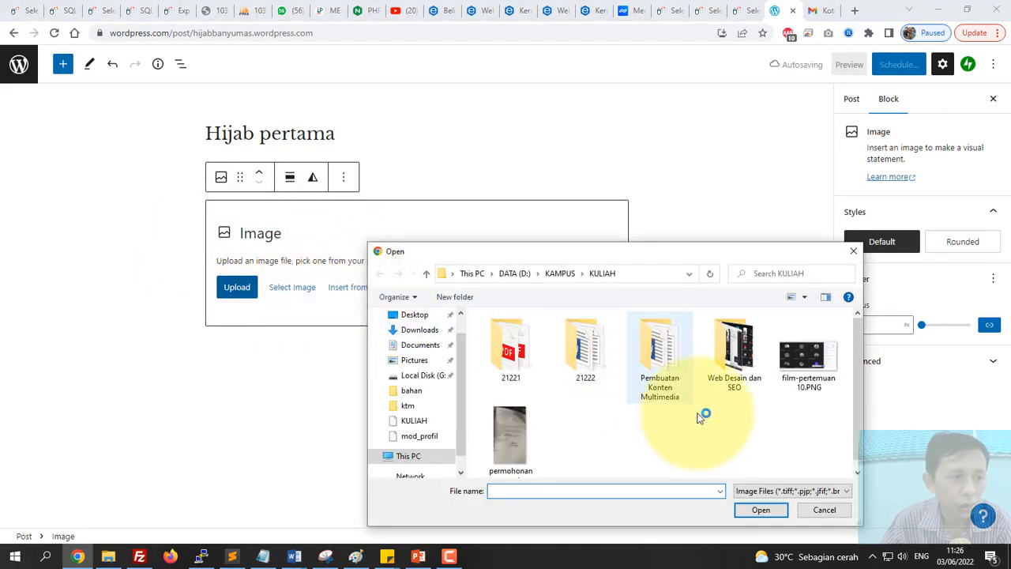
pyautogui.click(823, 516)
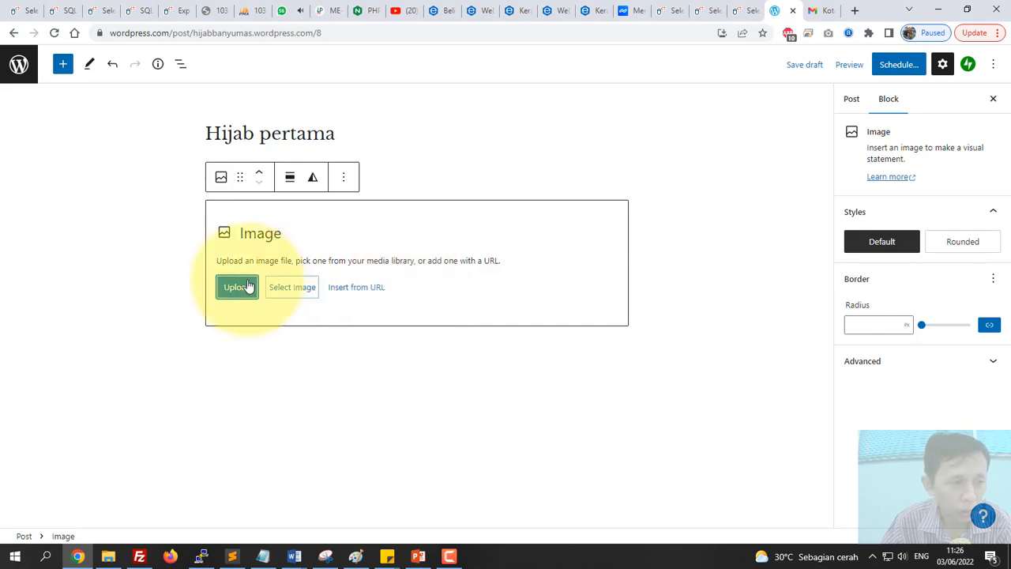
pyautogui.click(231, 294)
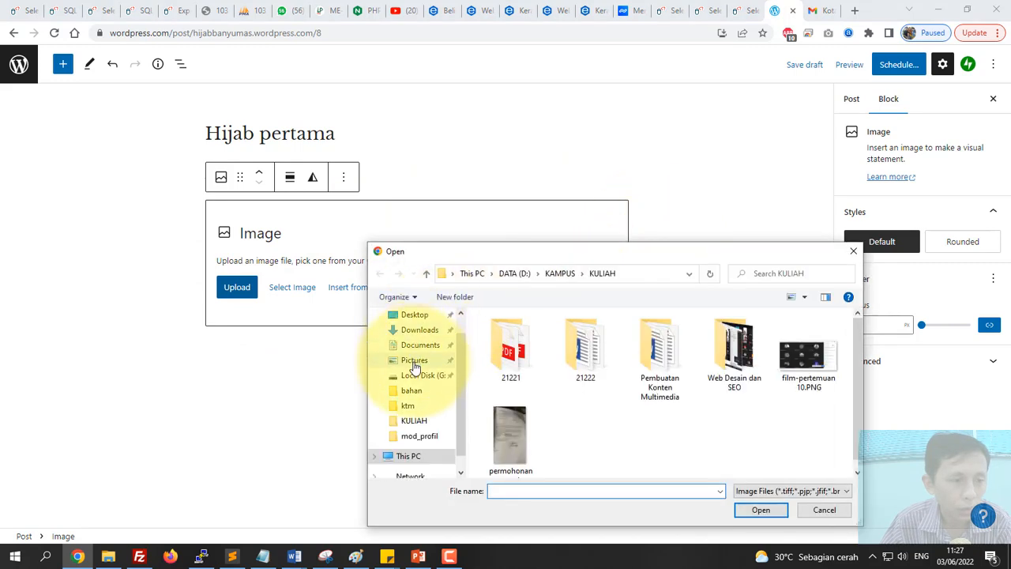
pyautogui.click(415, 362)
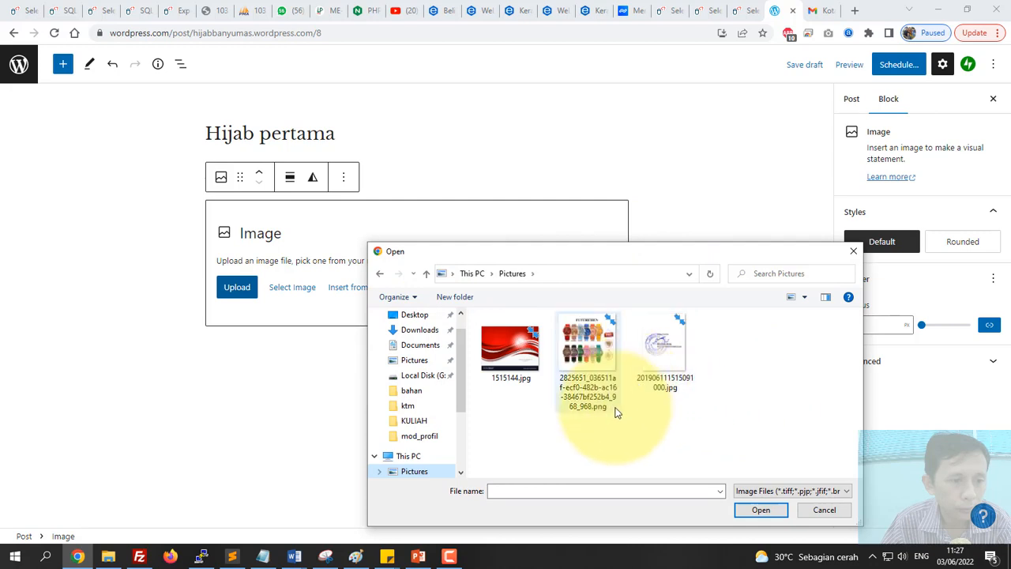
pyautogui.scroll(-2, 711, 387)
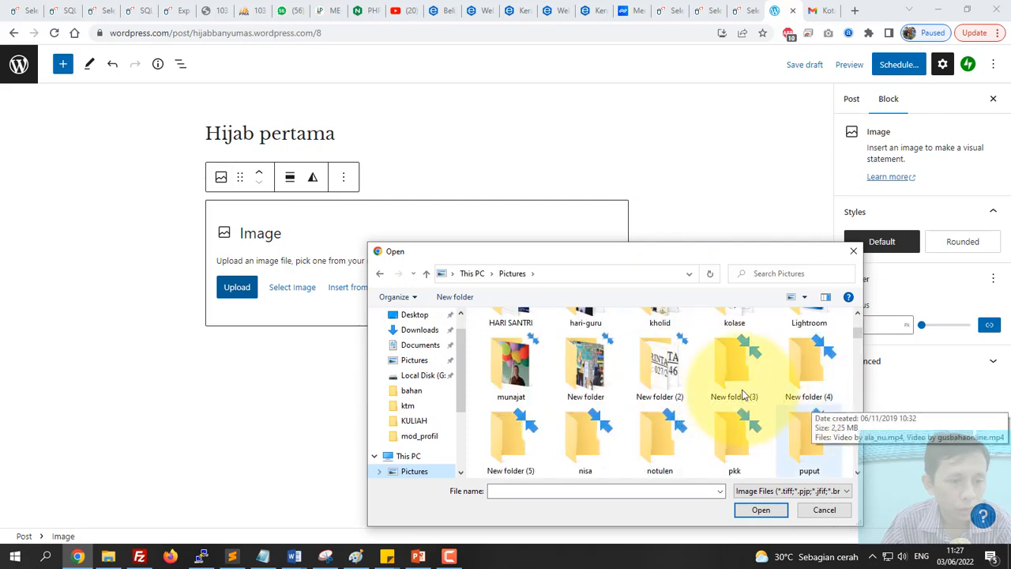
pyautogui.scroll(-3, 733, 389)
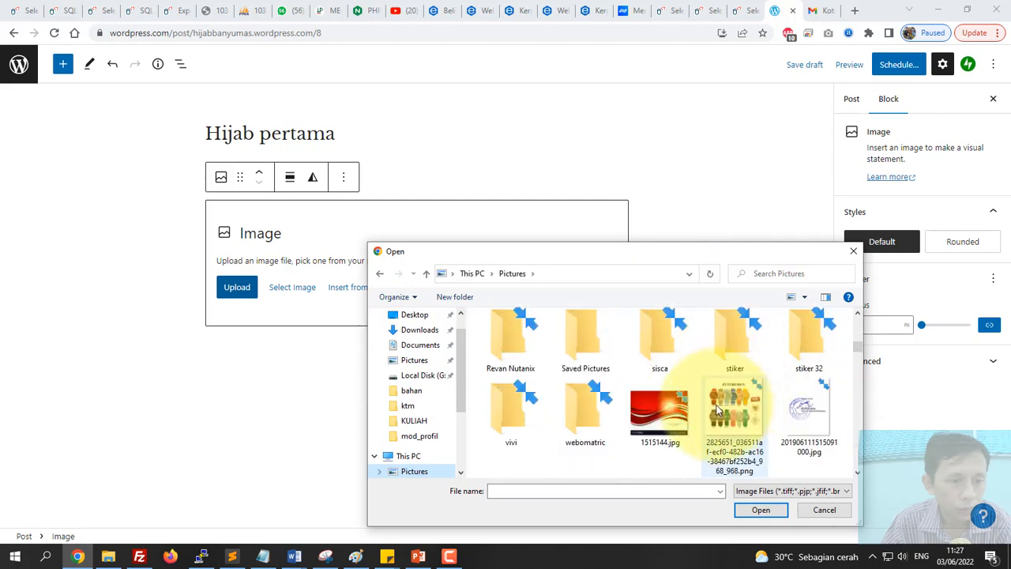
pyautogui.click(660, 412)
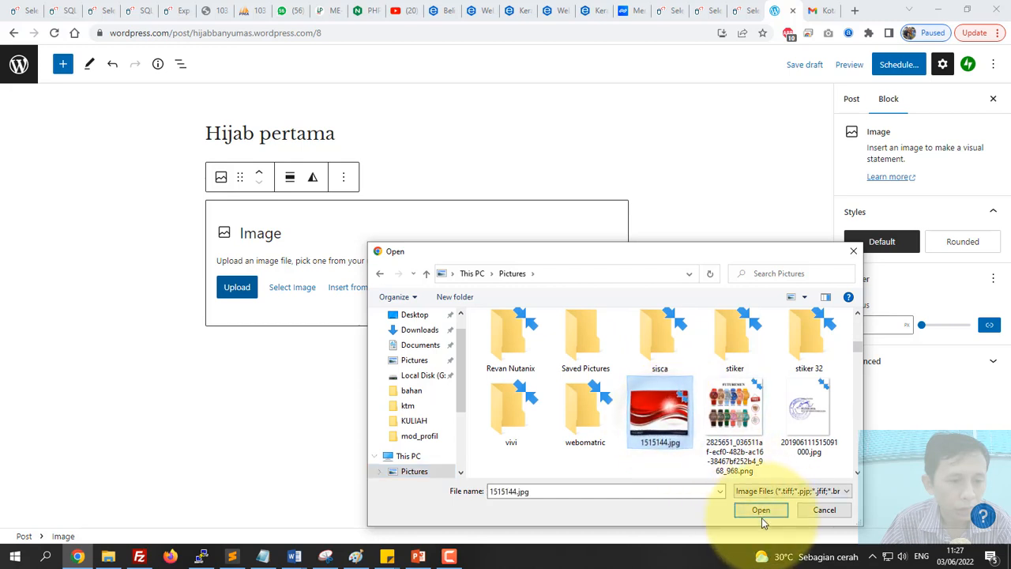
pyautogui.click(762, 512)
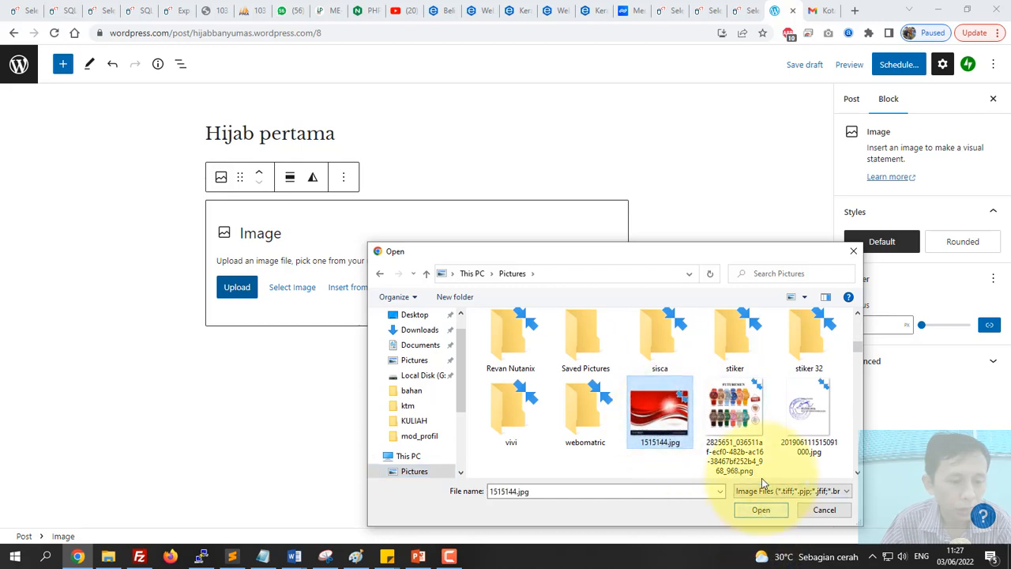
# Choose 2825651_036511af-ecf0-482b-ac16-38467bf252b4_968_968.png from the Pictures folder instead and upload it into the Image block
pyautogui.click(735, 415)
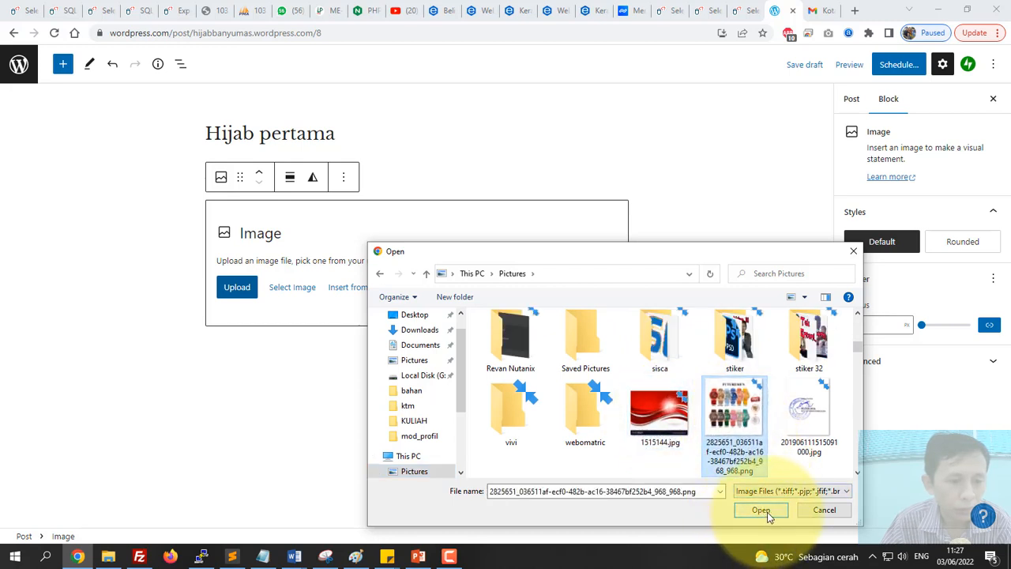
pyautogui.click(762, 512)
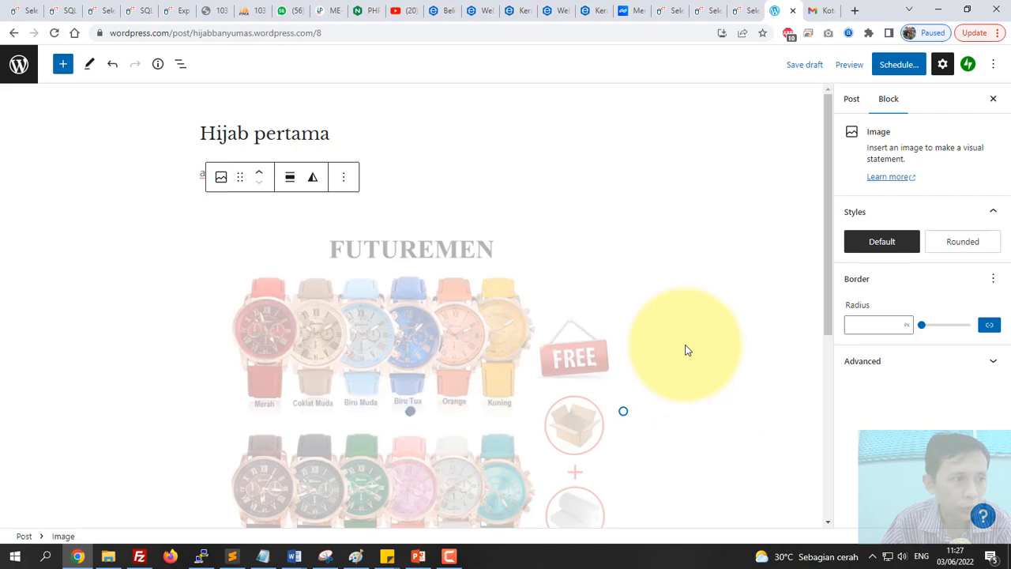
pyautogui.scroll(-2, 686, 350)
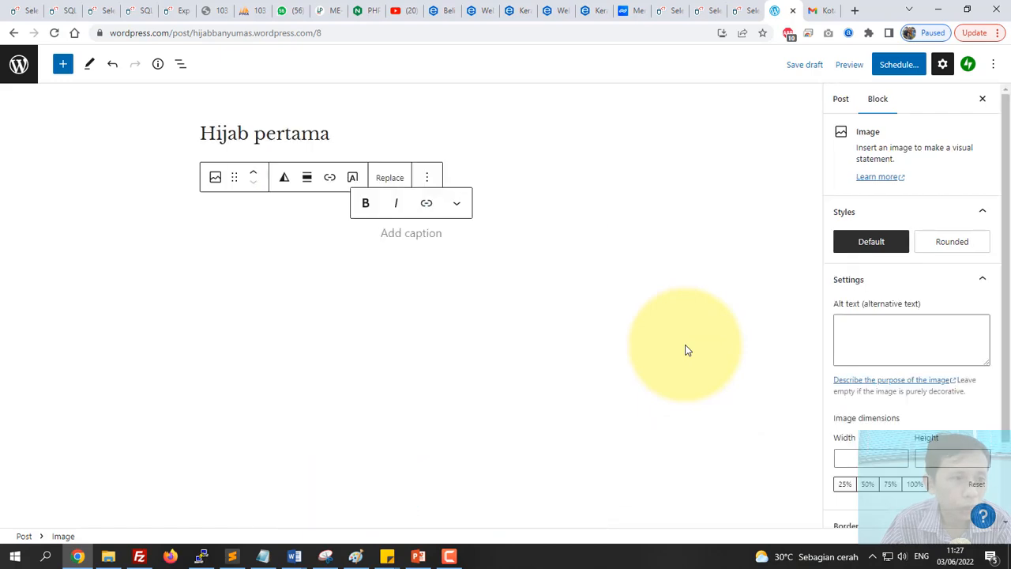
# Look through the additional block options of the uploaded watch image and close them without choosing one
pyautogui.click(437, 290)
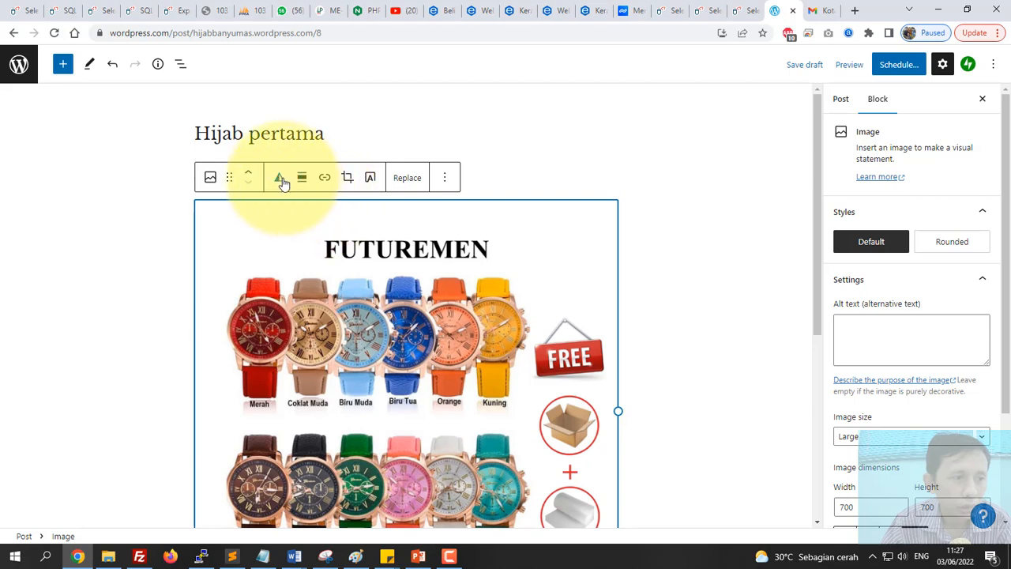
pyautogui.click(445, 180)
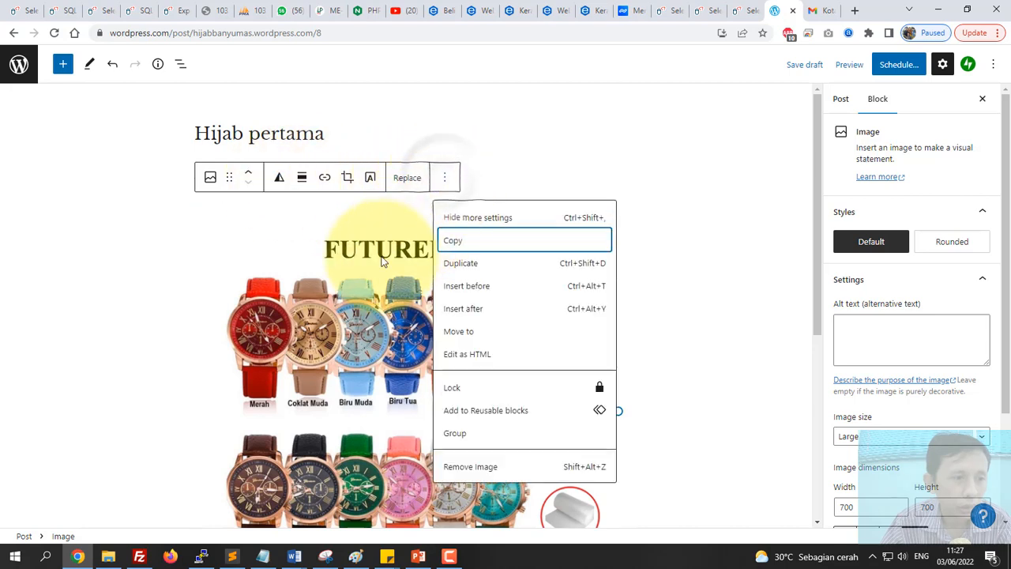
pyautogui.click(368, 302)
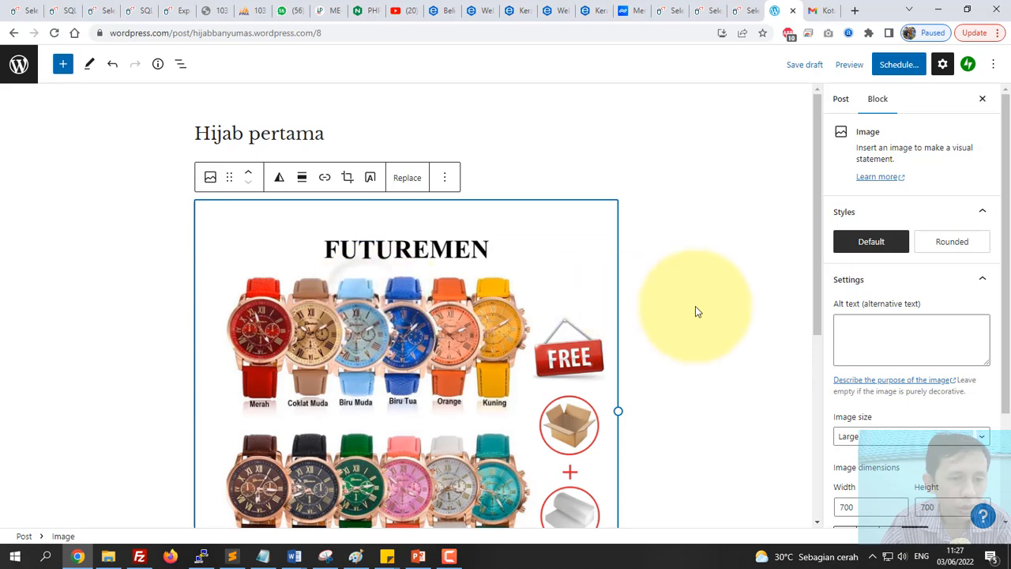
# Set the image size of the watch image to Medium
pyautogui.scroll(-3, 696, 309)
pyautogui.scroll(-2, 908, 363)
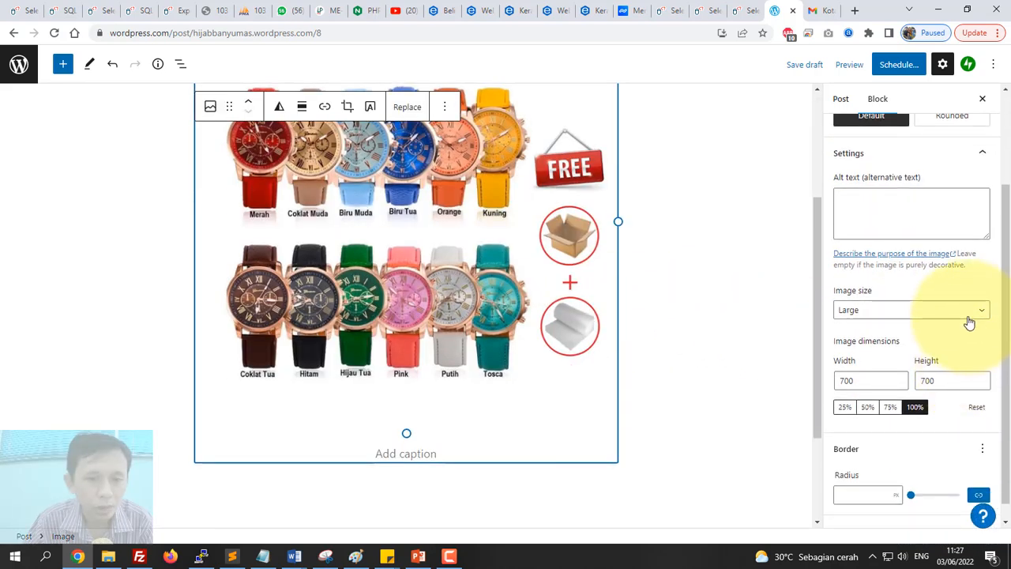
pyautogui.click(969, 317)
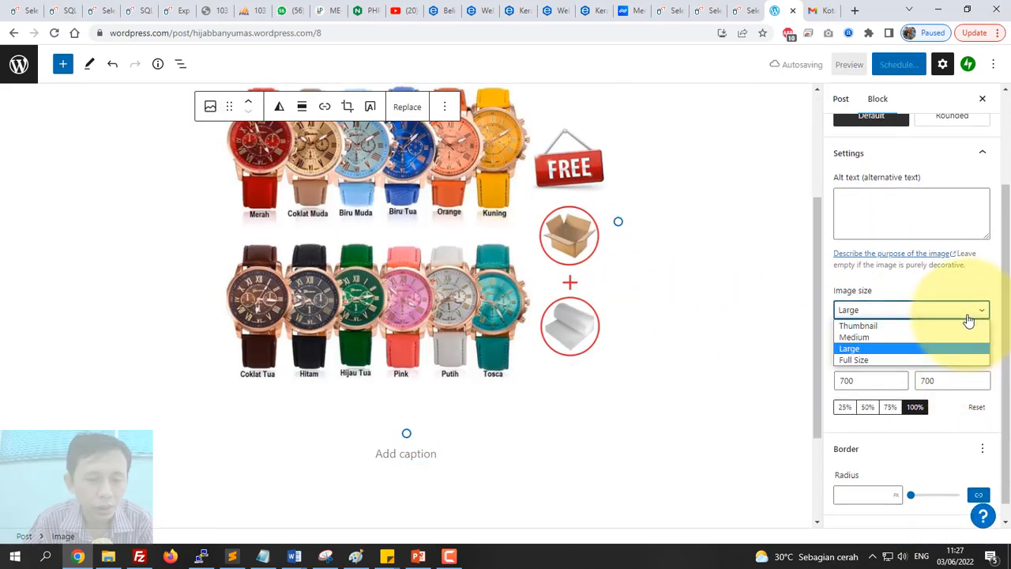
pyautogui.click(855, 344)
pyautogui.press('Up')
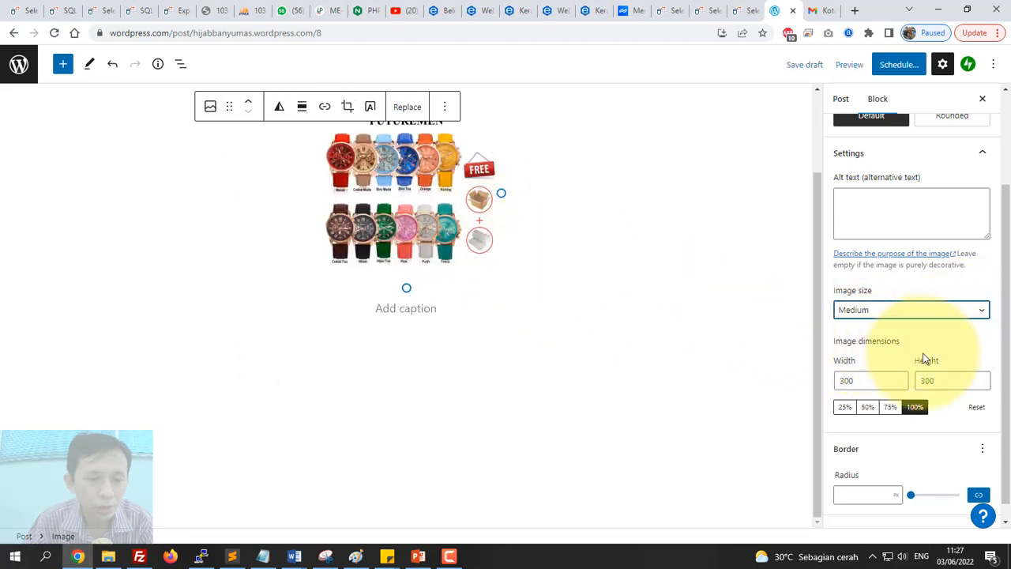
# Set the border radius of the watch image to 0 px
pyautogui.scroll(-1, 929, 407)
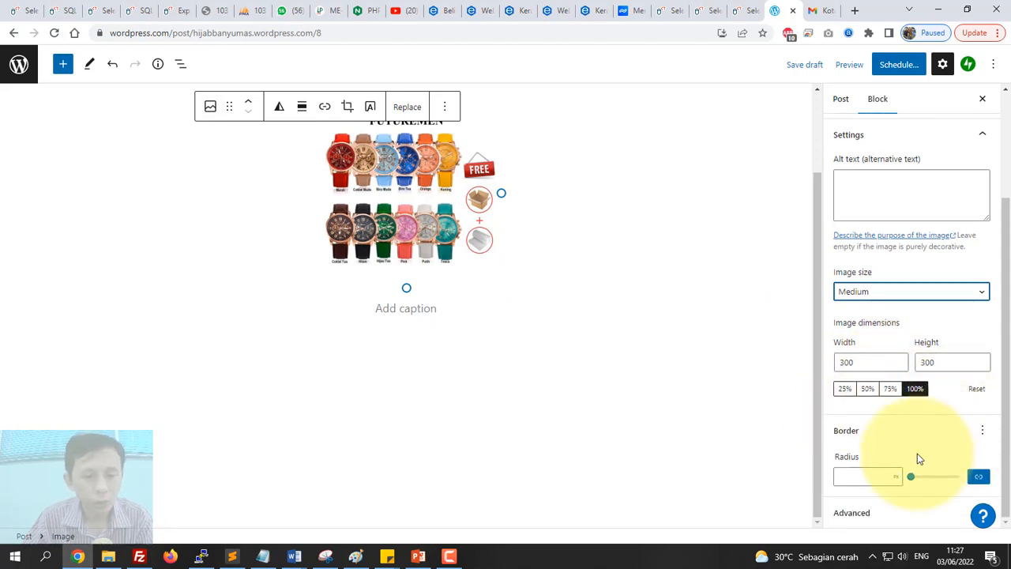
pyautogui.moveTo(914, 483)
pyautogui.mouseDown()
pyautogui.moveTo(930, 484)
pyautogui.moveTo(917, 479)
pyautogui.mouseUp()
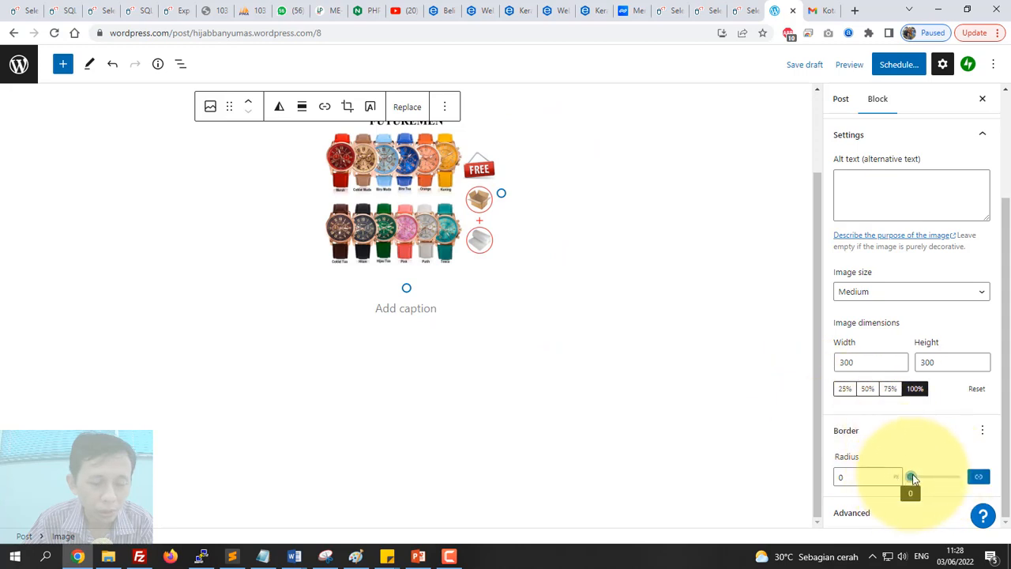
pyautogui.moveTo(911, 477); pyautogui.dragTo(910, 479)
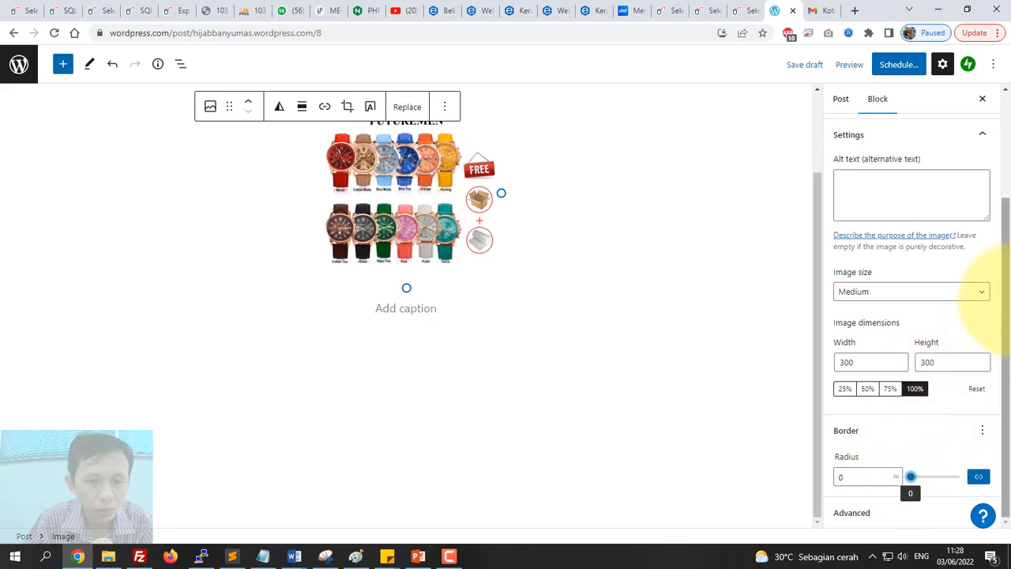
# Examine the image's advanced settings and preview the Rounded style without applying it
pyautogui.click(929, 514)
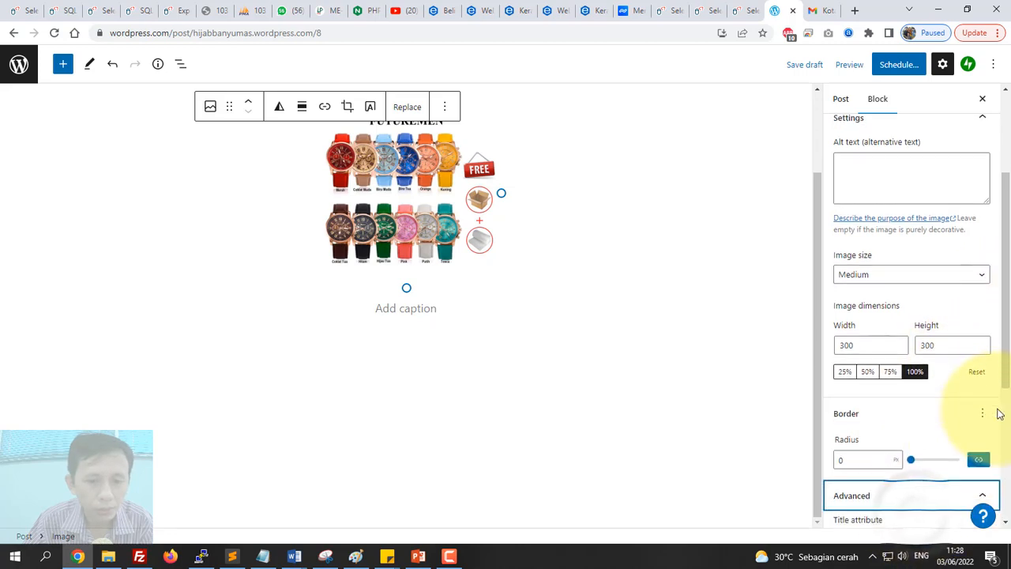
pyautogui.scroll(-2, 999, 413)
pyautogui.scroll(-1, 997, 401)
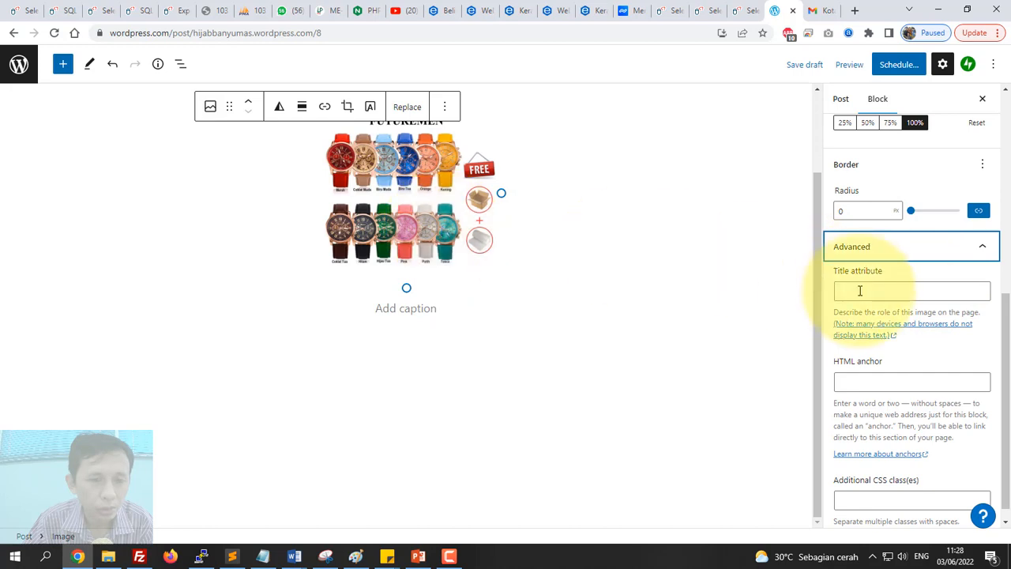
pyautogui.click(860, 291)
pyautogui.scroll(-1, 971, 355)
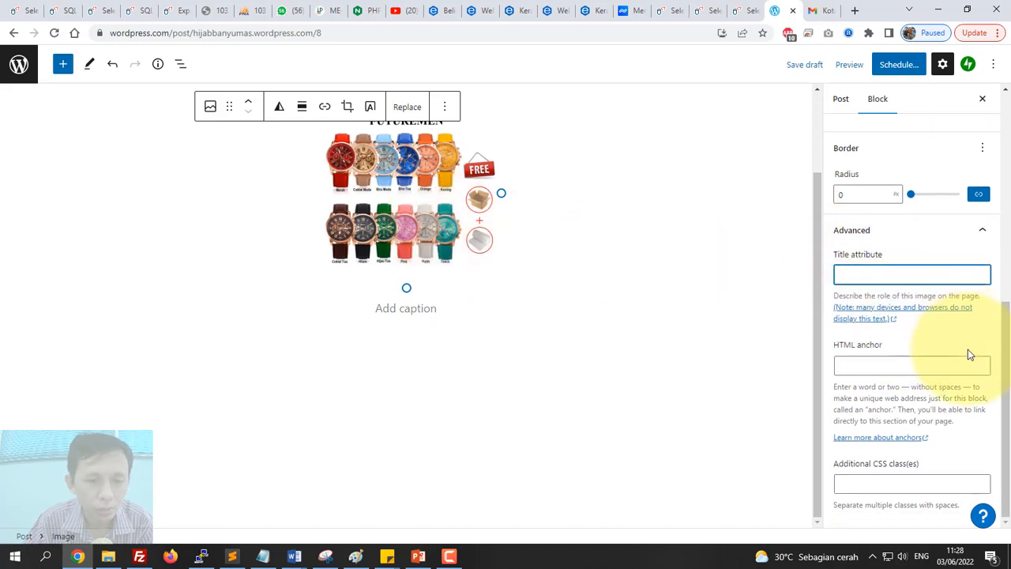
pyautogui.scroll(3, 912, 418)
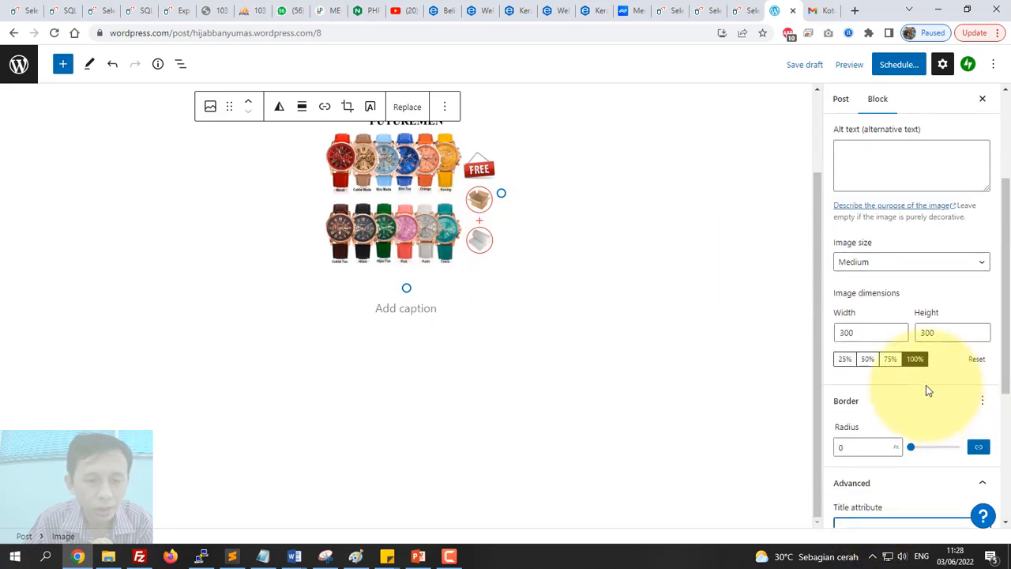
pyautogui.scroll(2, 932, 340)
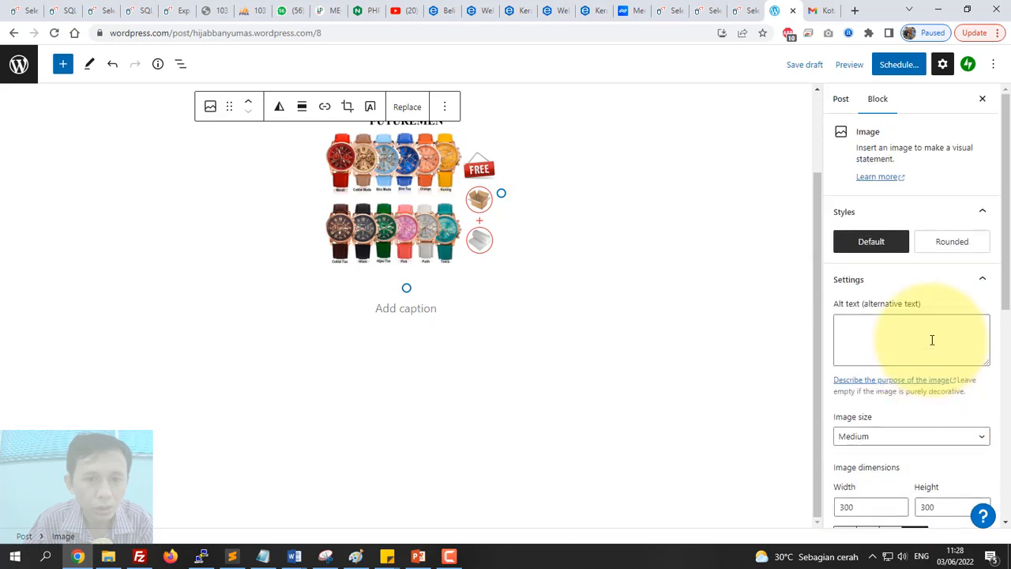
pyautogui.moveTo(958, 249)
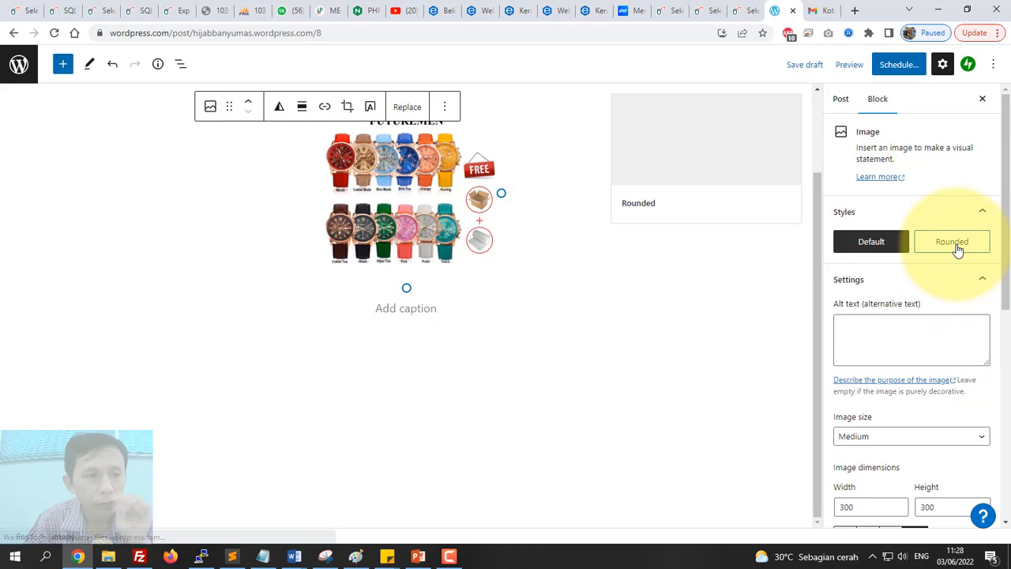
pyautogui.moveTo(901, 239)
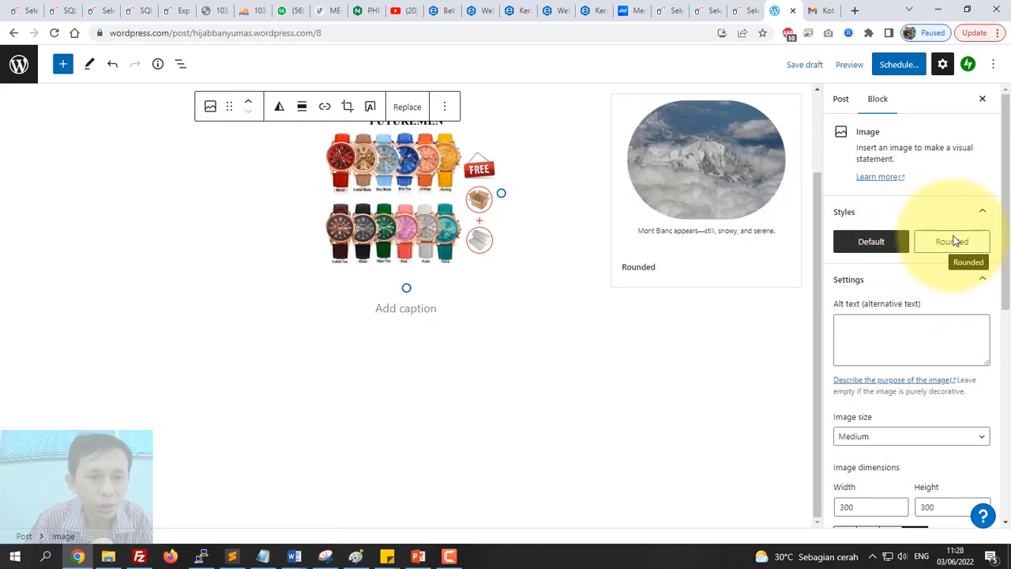
# Show the settings of the whole post and check its permalink
pyautogui.click(841, 101)
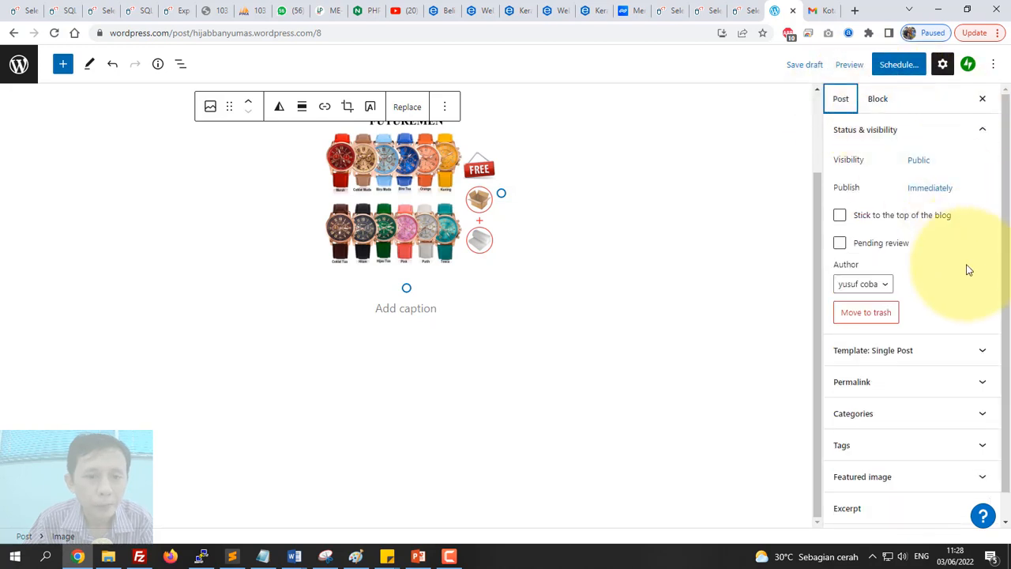
pyautogui.scroll(-1, 969, 270)
pyautogui.click(974, 352)
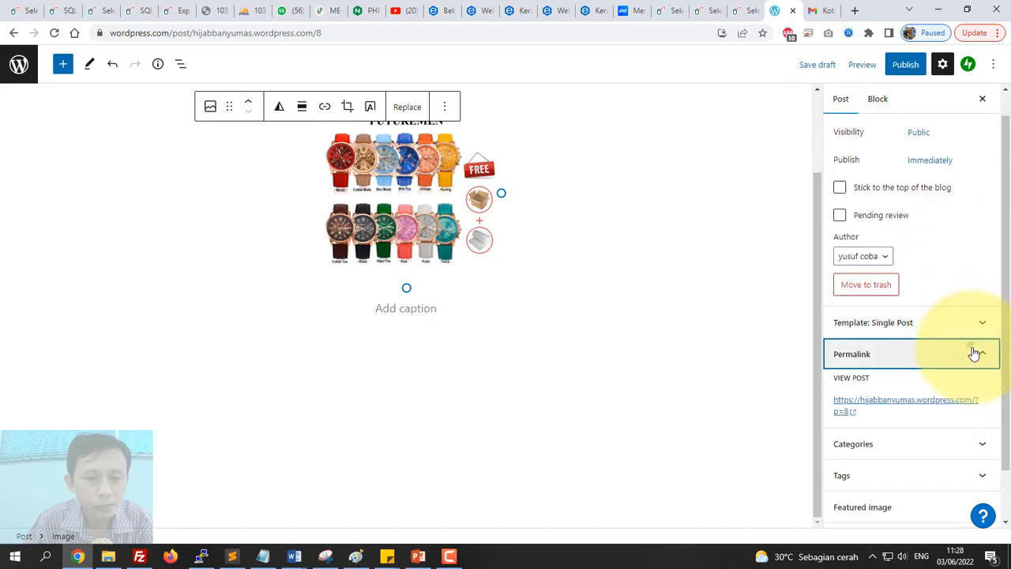
pyautogui.click(974, 354)
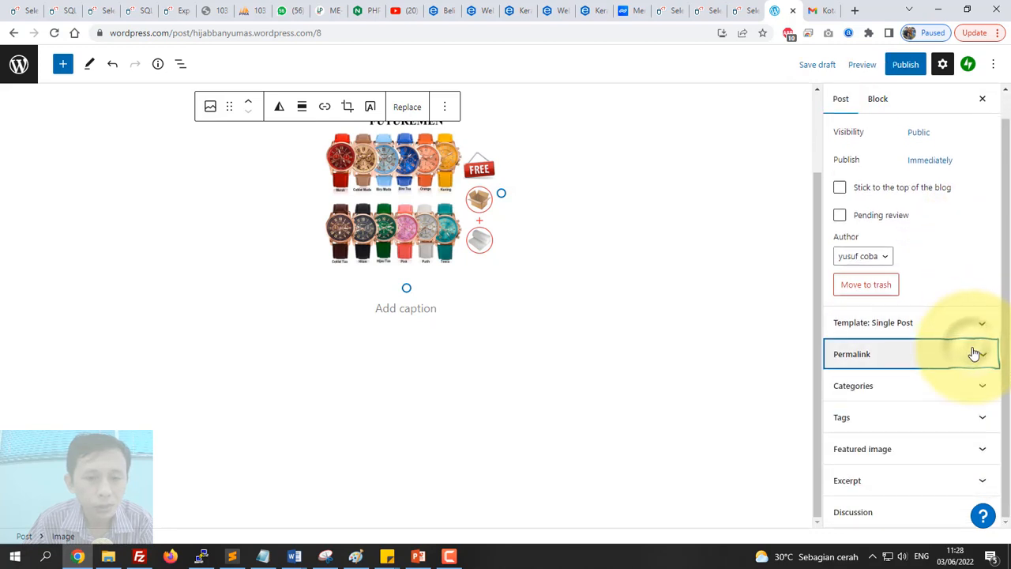
# Set the FUTUREMEN watch image from the Media Library as the post's featured image
pyautogui.click(976, 450)
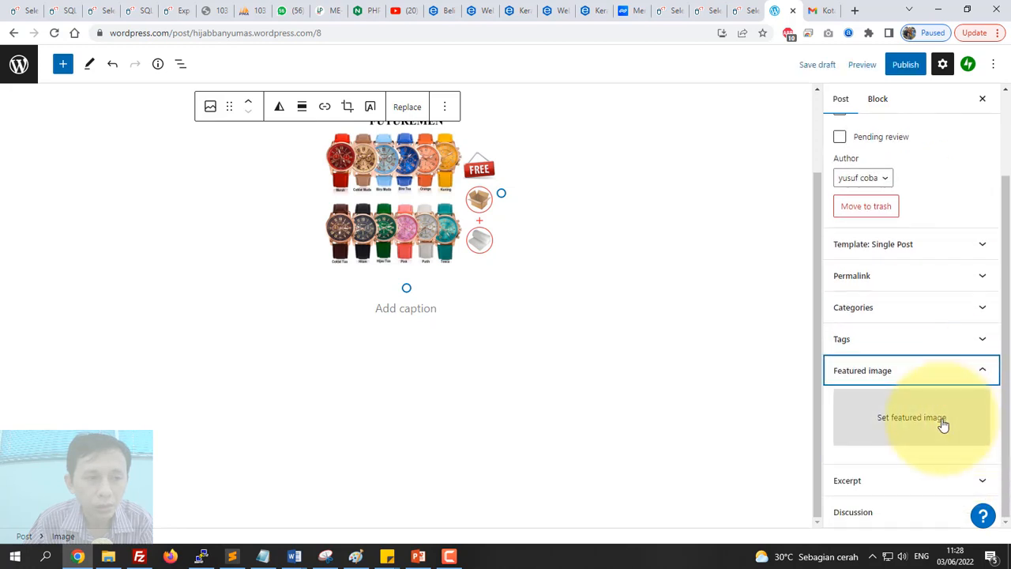
pyautogui.click(943, 426)
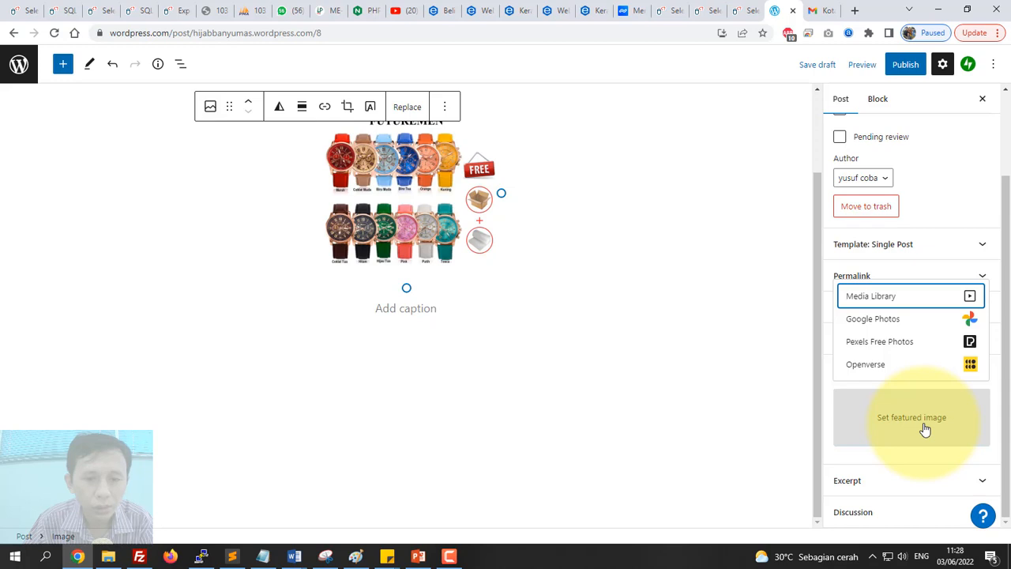
pyautogui.click(925, 429)
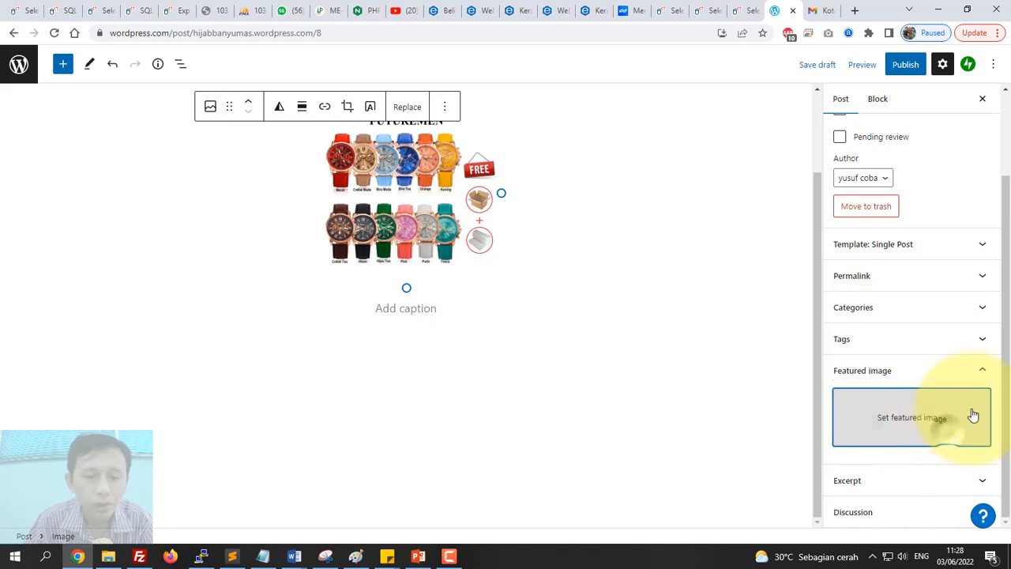
pyautogui.click(955, 397)
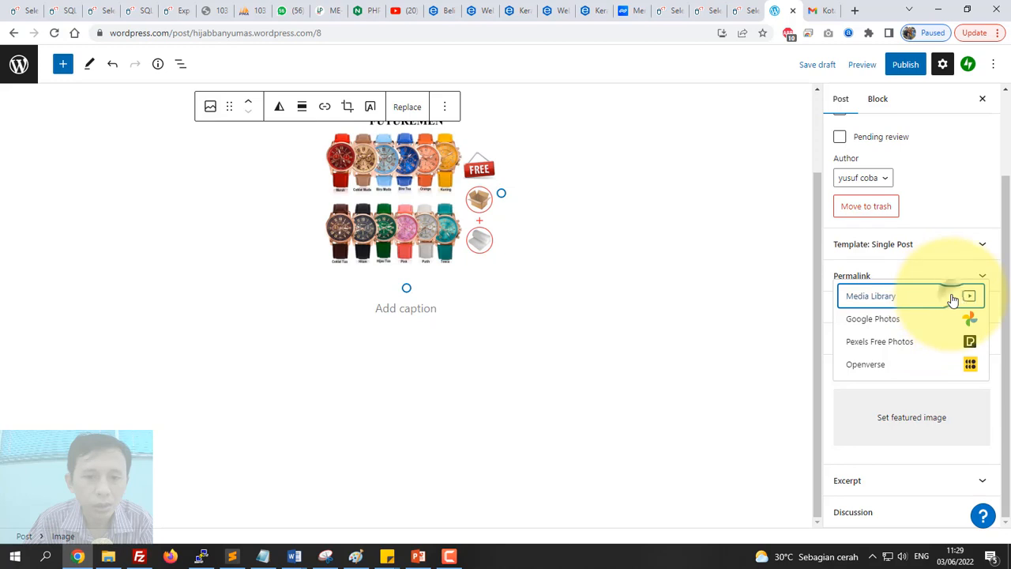
pyautogui.click(947, 297)
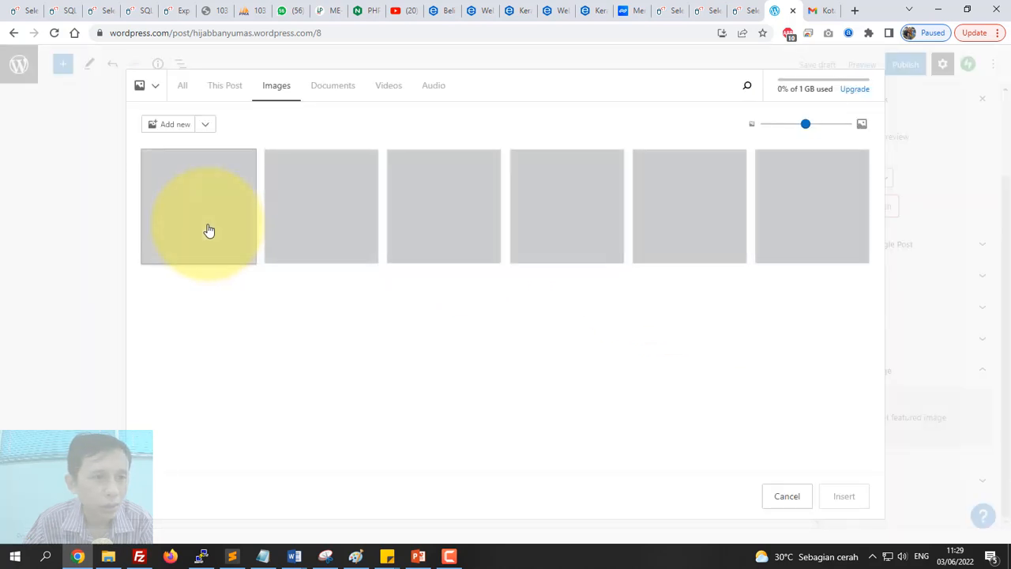
pyautogui.click(210, 230)
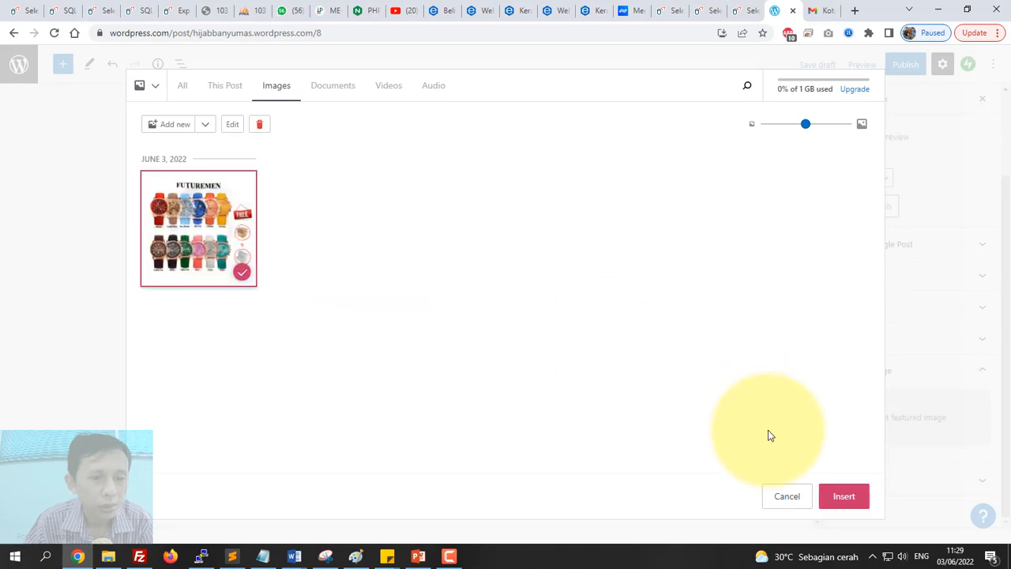
pyautogui.click(847, 496)
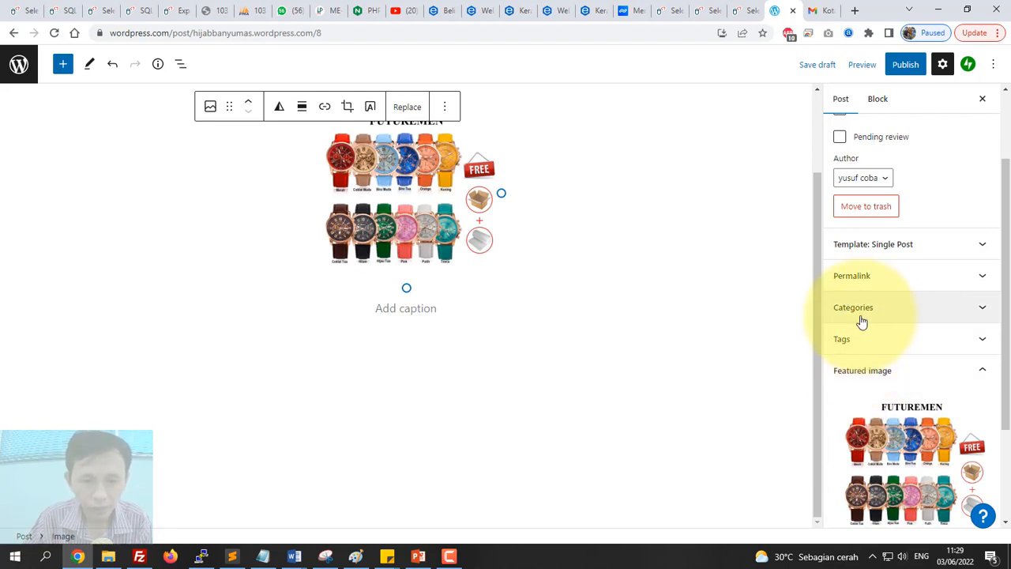
# Publish the post "Hijab pertama" immediately with public visibility and confirm the pre-publish check
pyautogui.scroll(2, 988, 200)
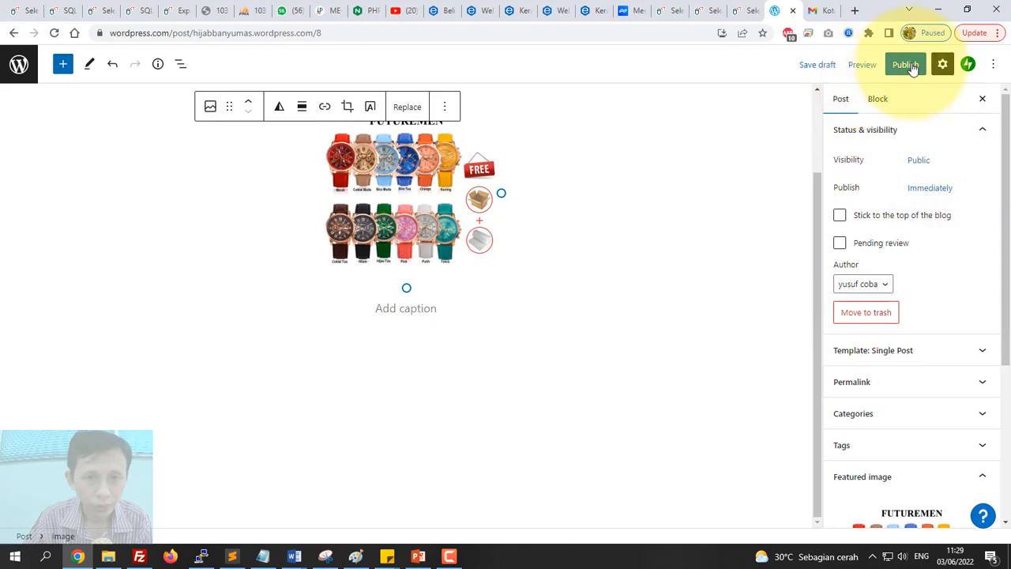
pyautogui.click(905, 64)
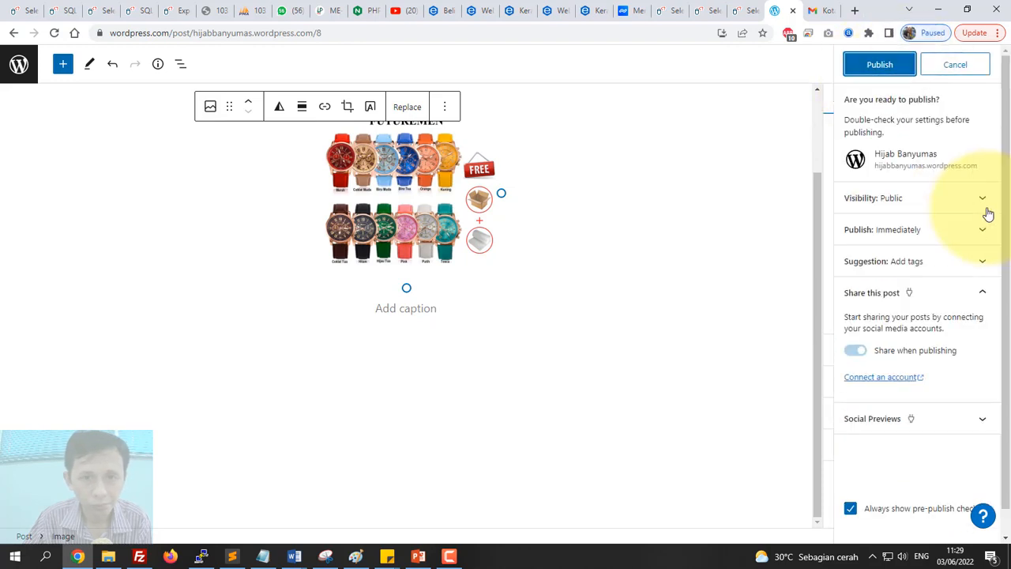
pyautogui.click(904, 63)
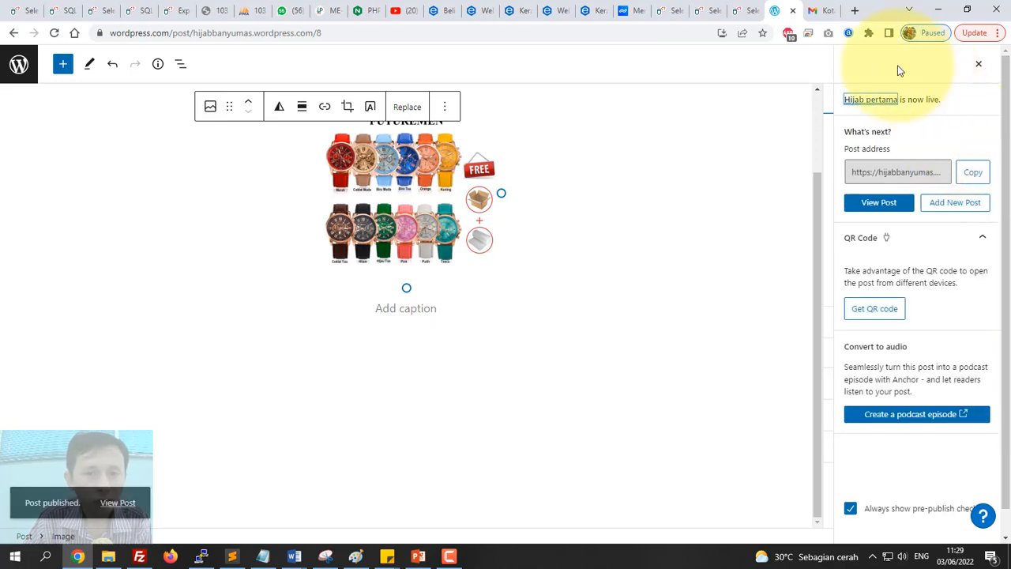
# Open hijabbanyumas.wordpress.com in a new browser tab
pyautogui.click(852, 11)
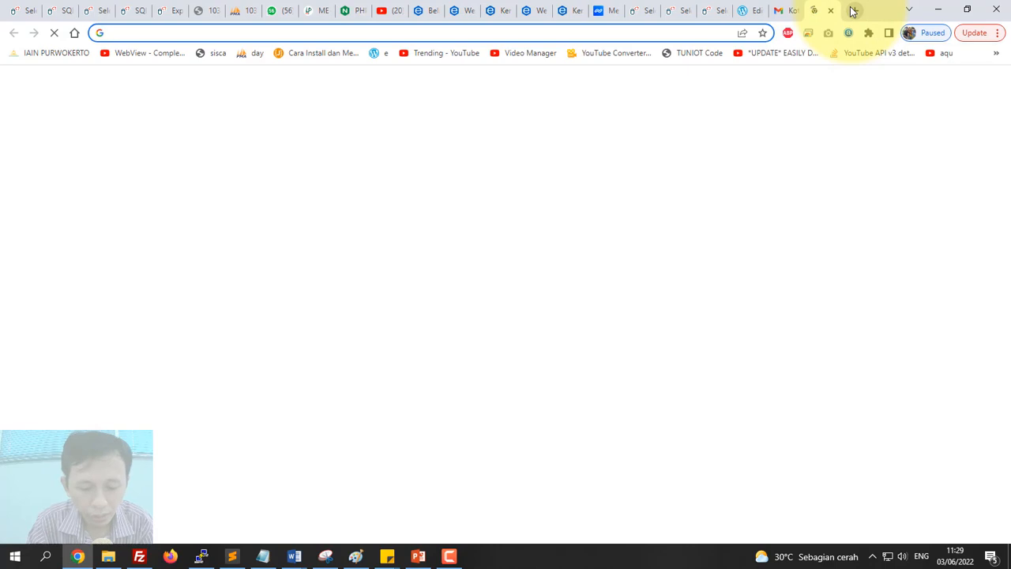
pyautogui.write('hijabba')
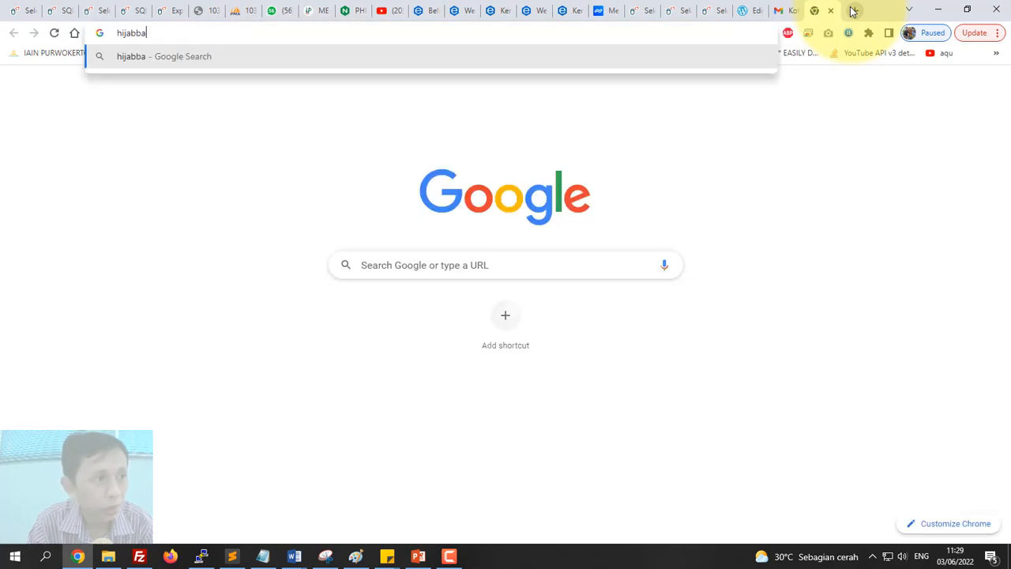
pyautogui.write('n')
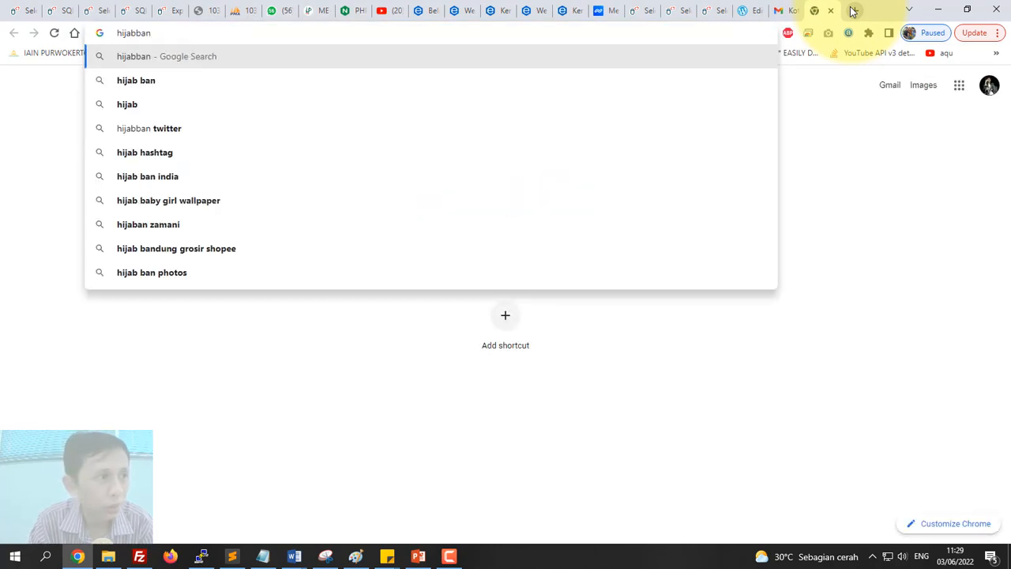
pyautogui.write('yumas.')
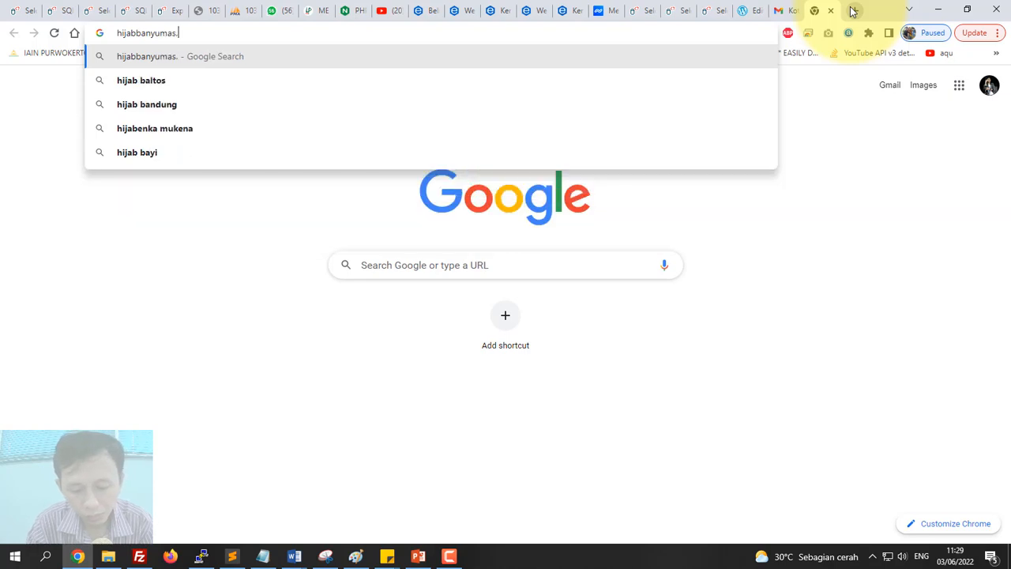
pyautogui.write('wordp')
pyautogui.write('res')
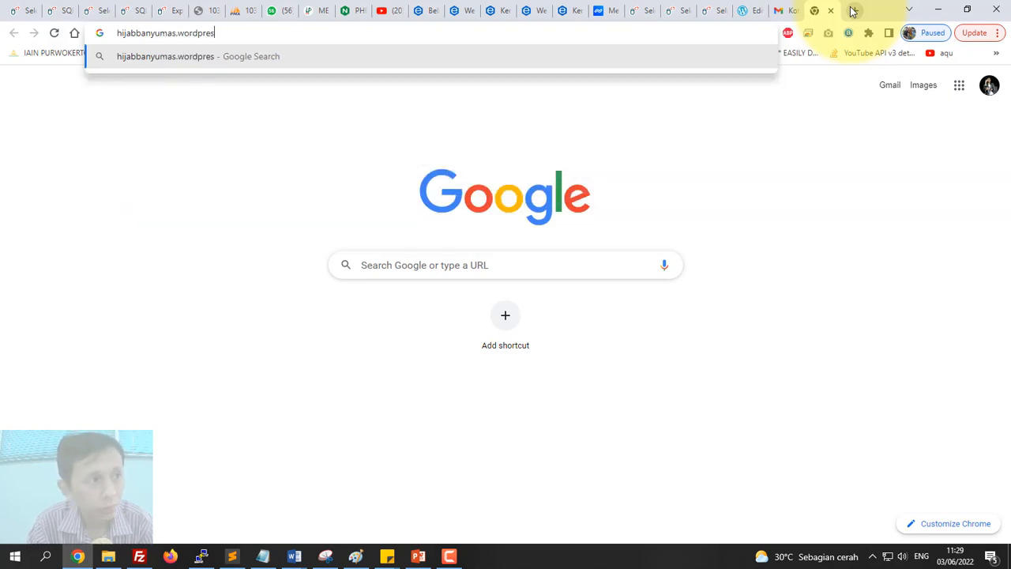
pyautogui.write('s.com')
pyautogui.press('Return')
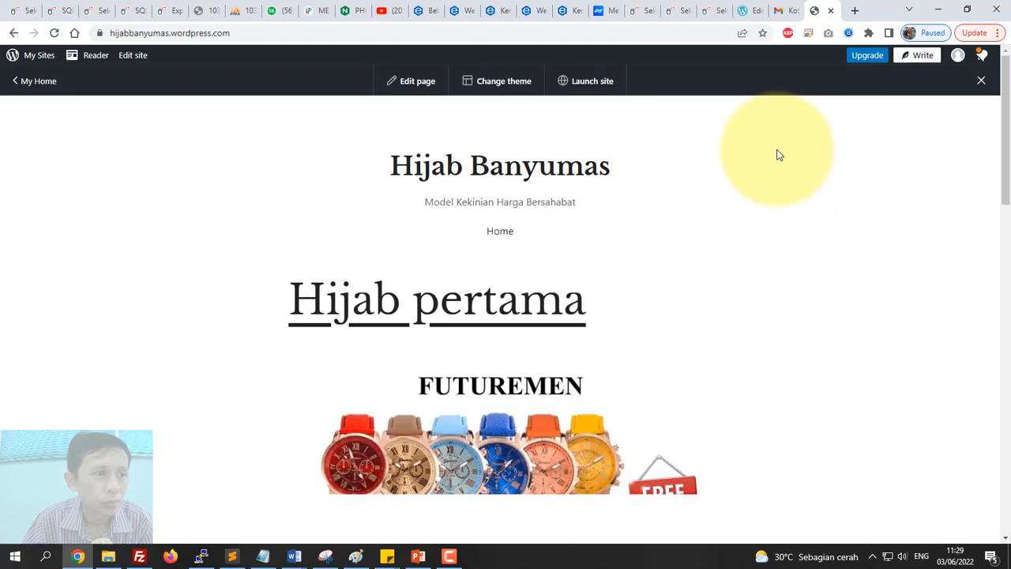
# Look through the site's home page from the header and the "Hijab pertama" post down to the footer
pyautogui.scroll(-5, 778, 155)
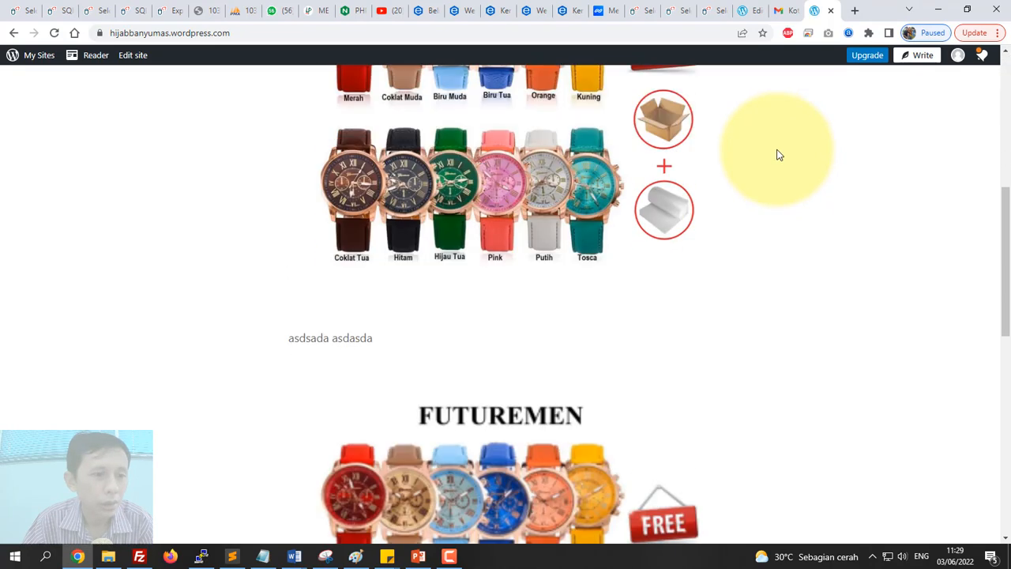
pyautogui.scroll(-8, 778, 155)
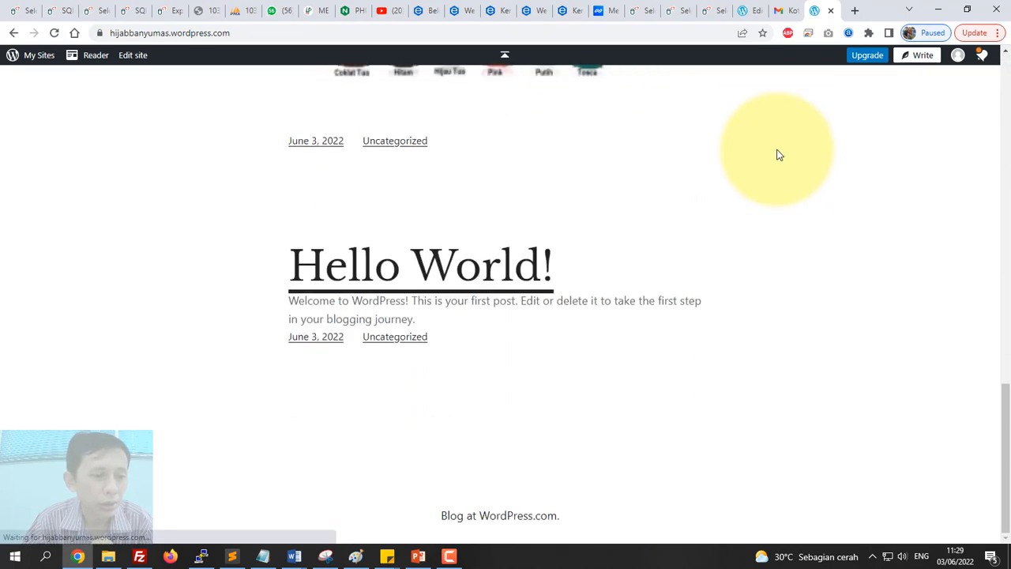
pyautogui.scroll(6, 779, 154)
pyautogui.scroll(5, 779, 155)
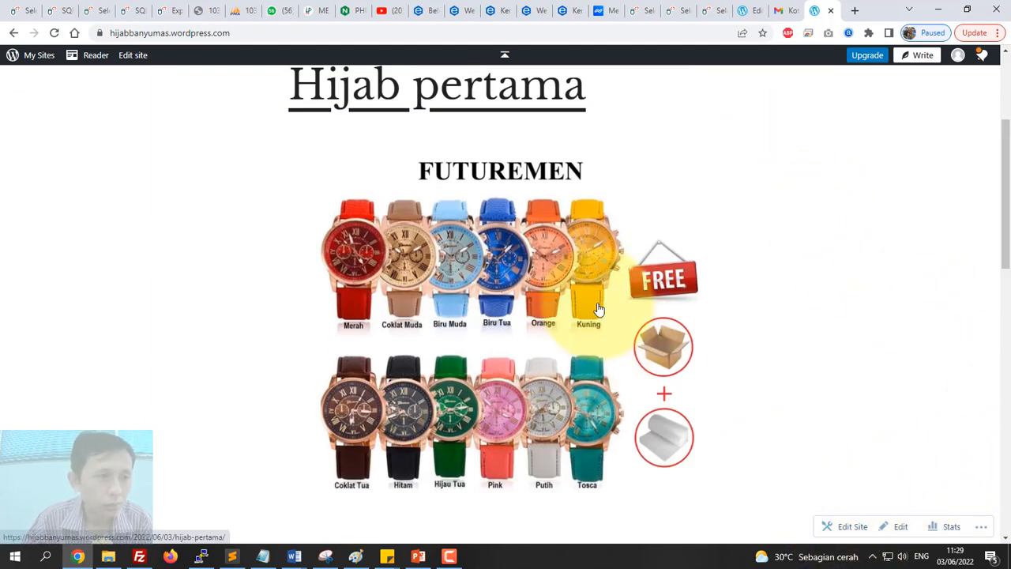
pyautogui.scroll(3, 617, 301)
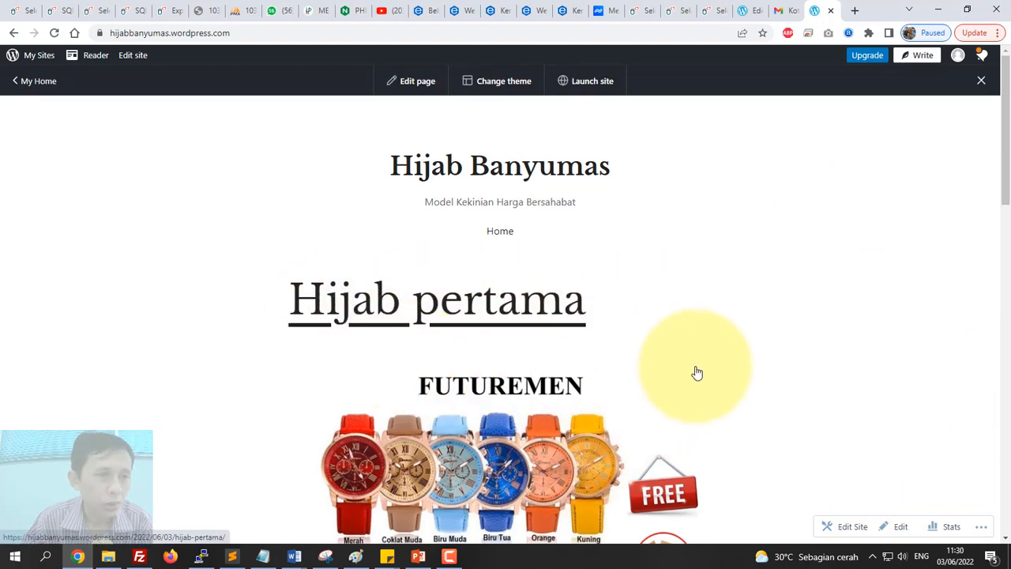
pyautogui.scroll(-4, 654, 338)
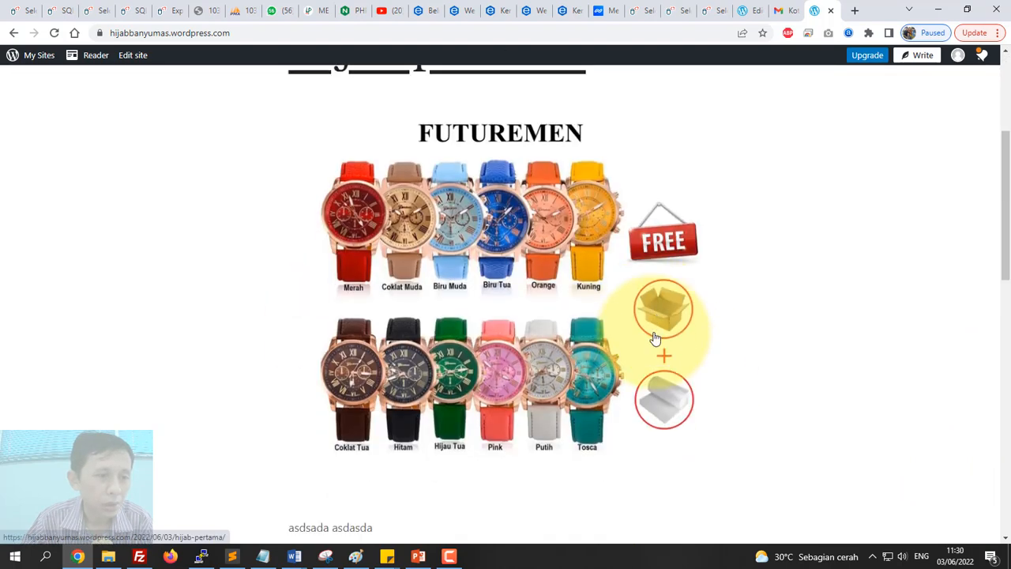
pyautogui.scroll(4, 655, 339)
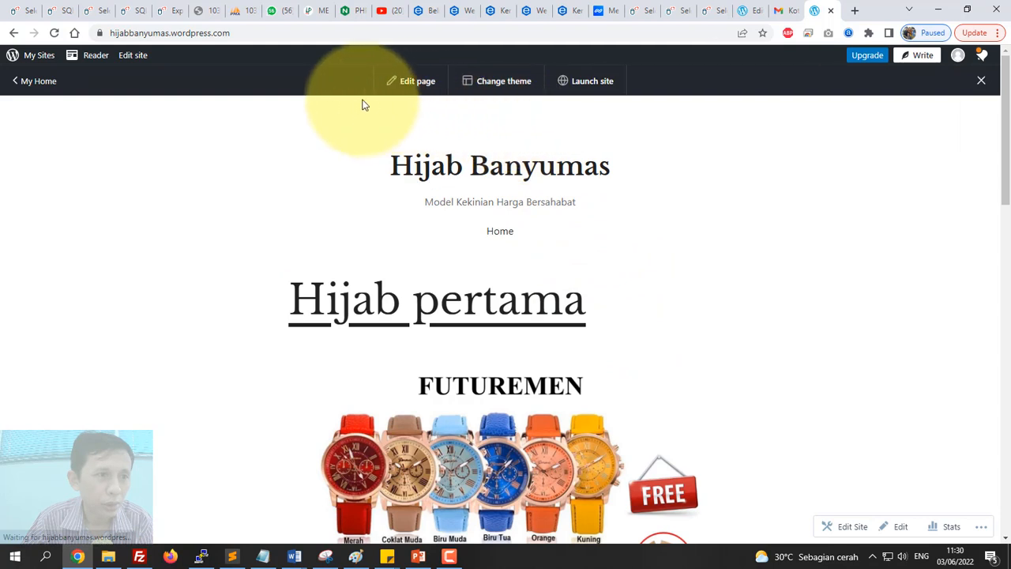
# Open the site's theme selection in a separate tab and look over the home page's posts again
pyautogui.click(486, 83)
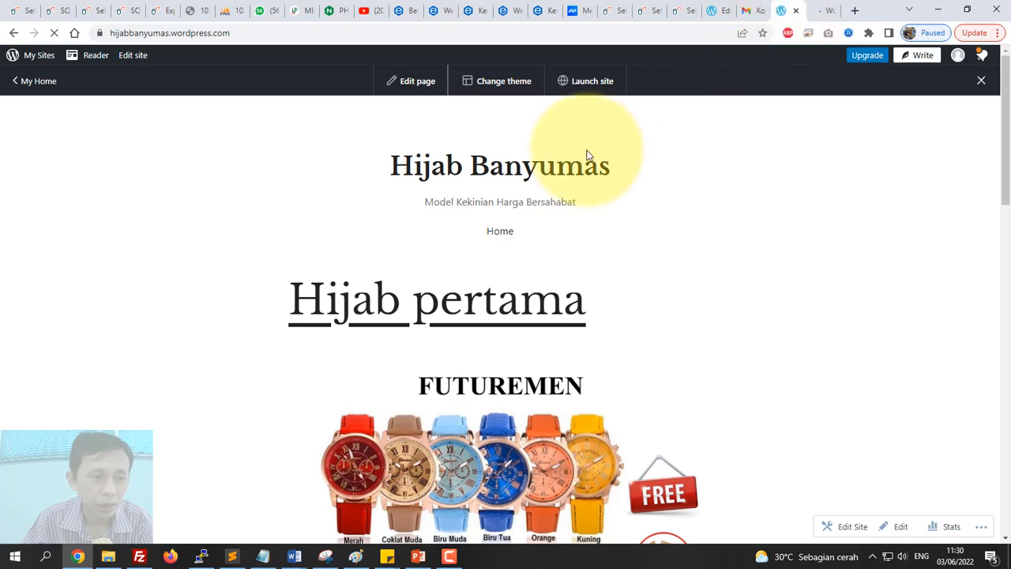
pyautogui.scroll(-4, 587, 158)
pyautogui.scroll(4, 587, 158)
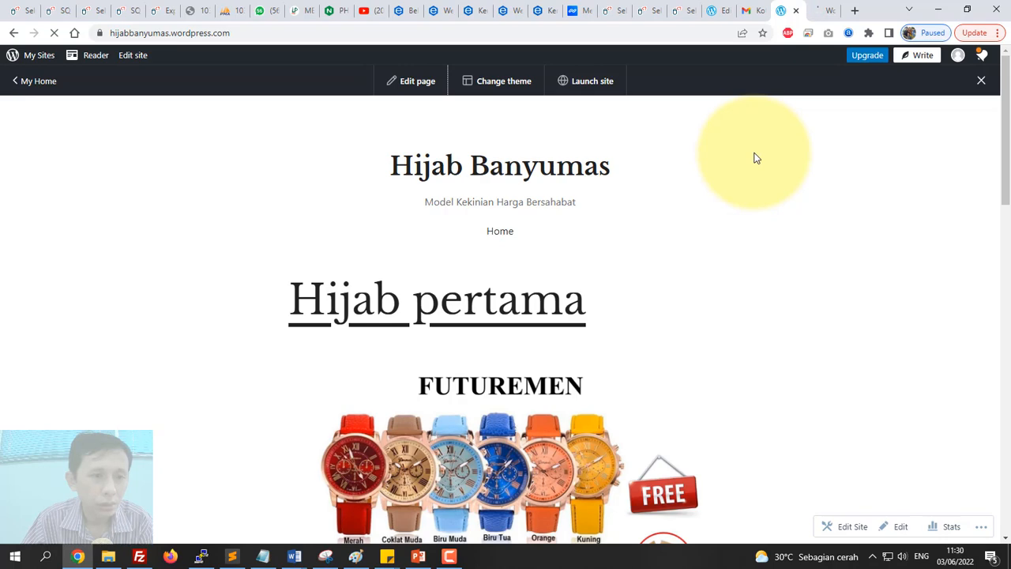
pyautogui.scroll(-6, 755, 158)
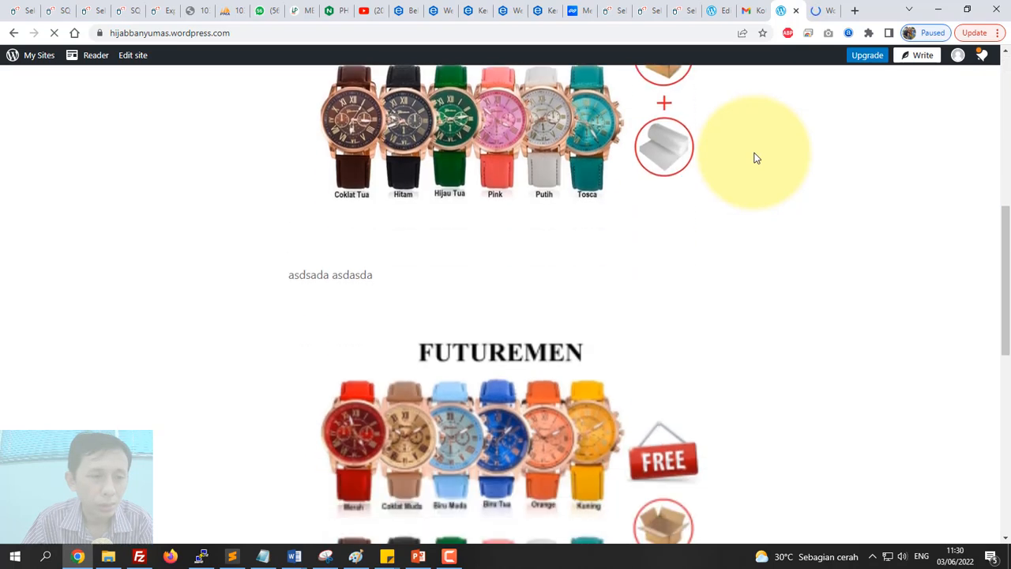
pyautogui.scroll(-5, 755, 158)
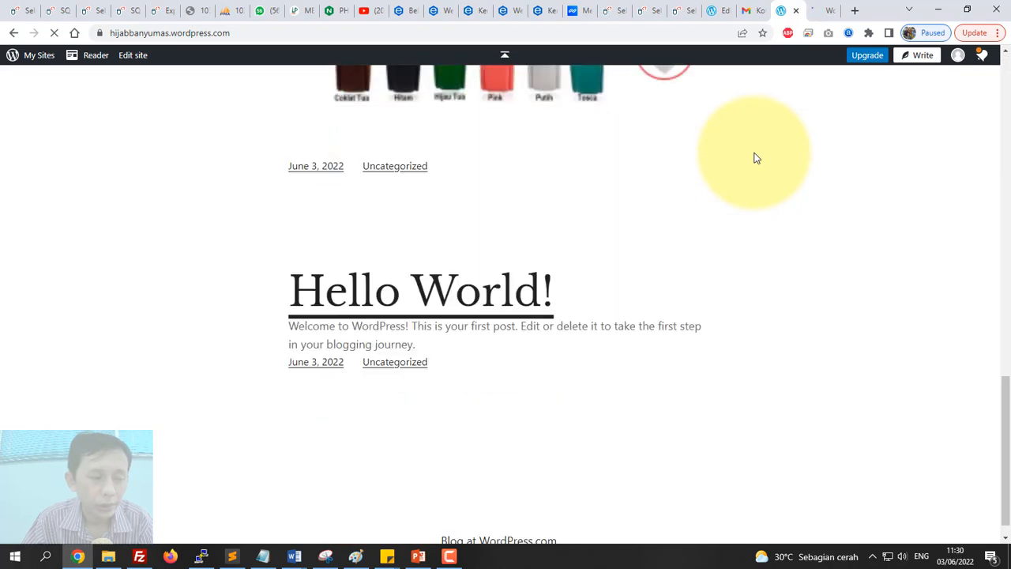
pyautogui.scroll(12, 755, 158)
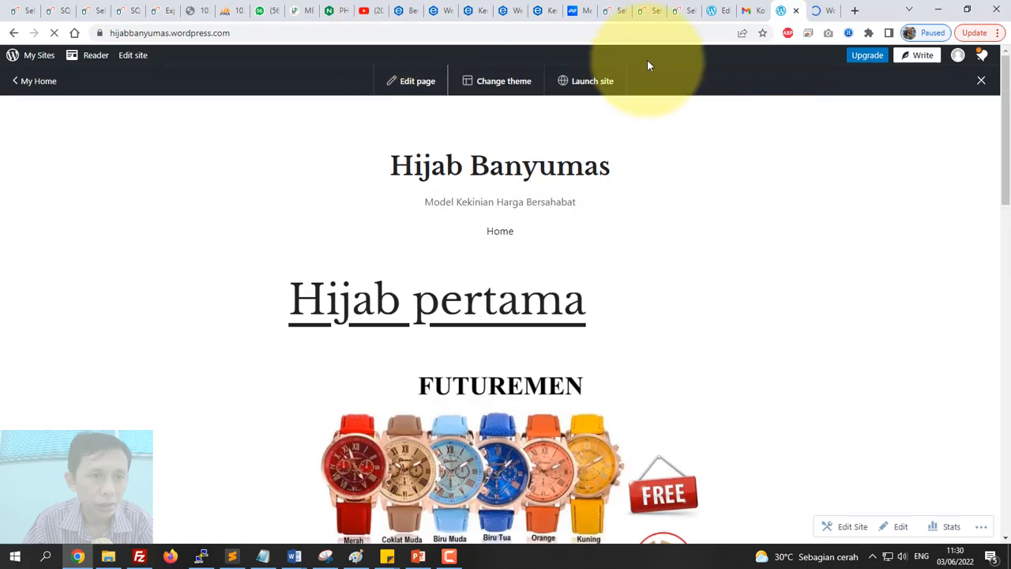
pyautogui.click(825, 10)
pyautogui.click(786, 11)
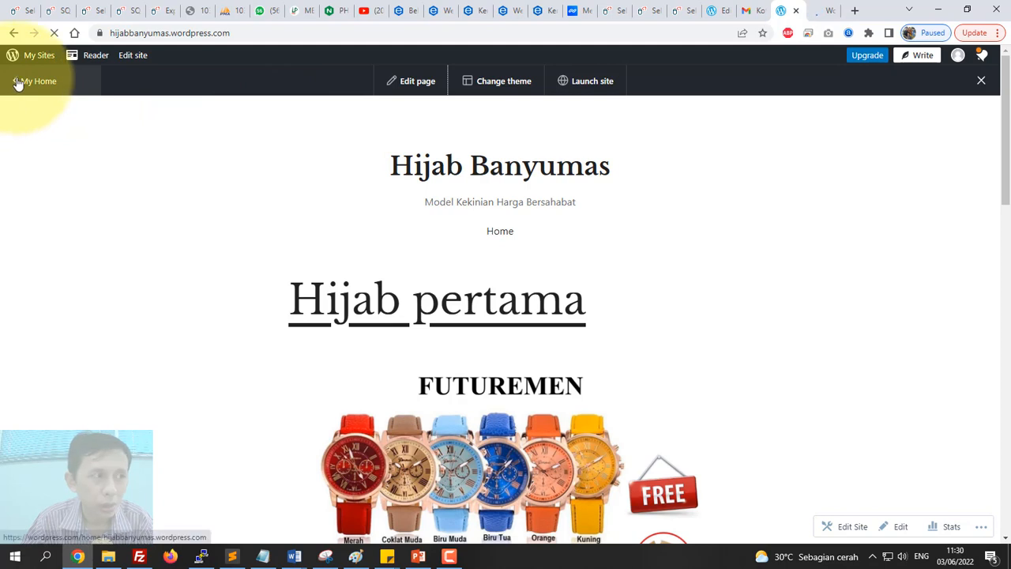
# Open the list of all the site's posts by way of the My Home dashboard
pyautogui.click(399, 84)
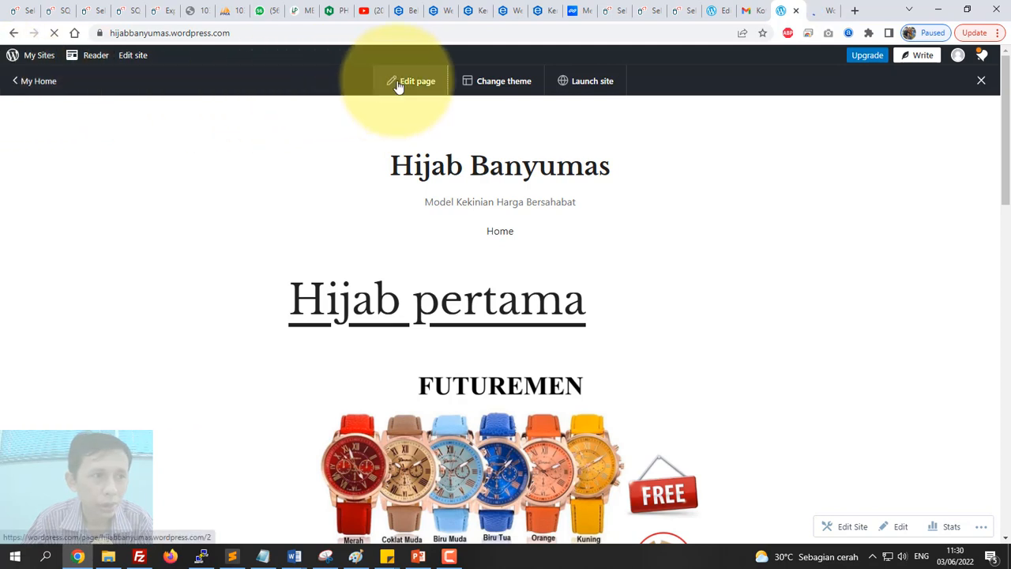
pyautogui.click(33, 81)
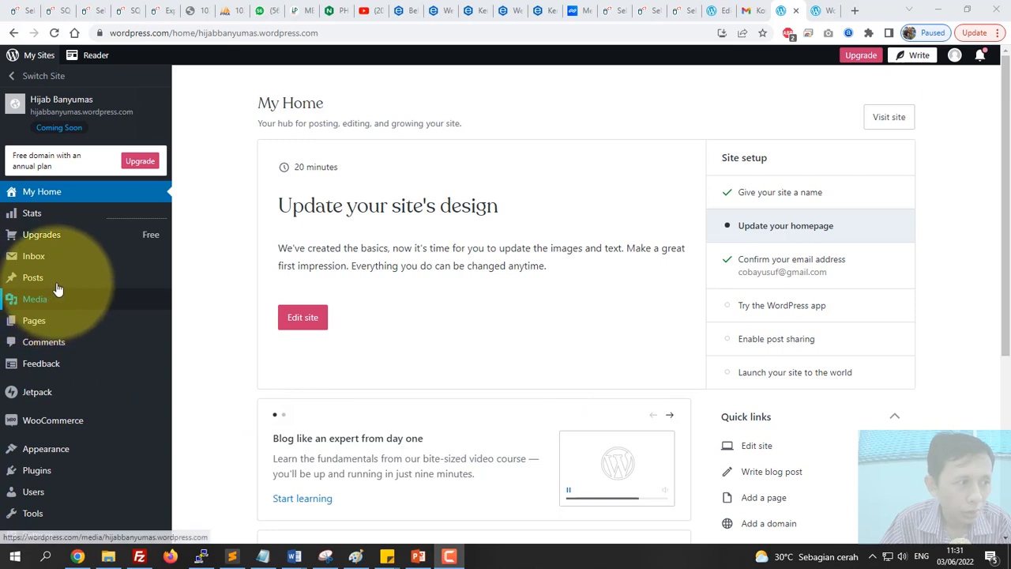
pyautogui.moveTo(62, 286)
pyautogui.click(212, 286)
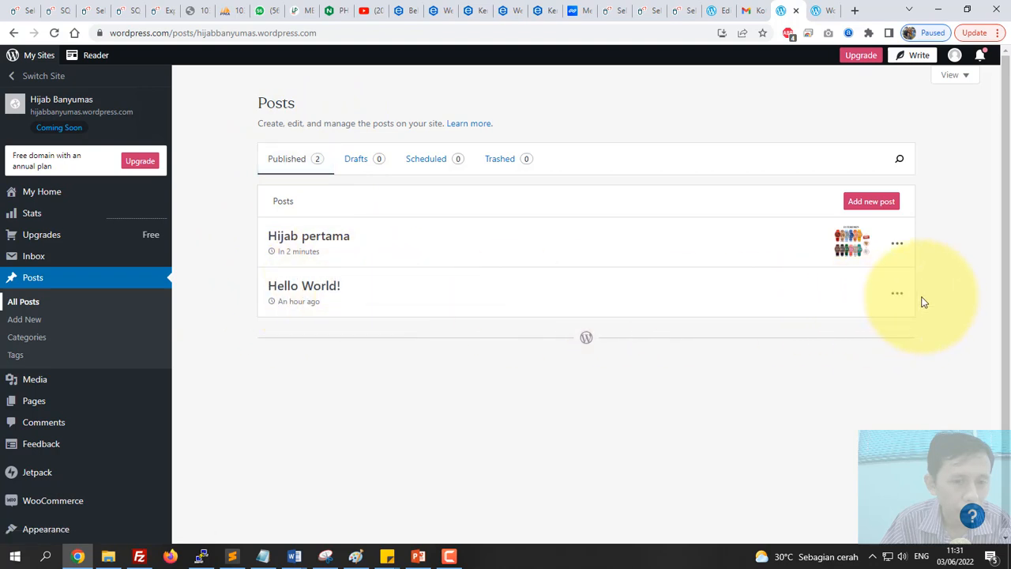
# Move the "Hello World!" post to the trash and check the trashed and published post lists
pyautogui.click(897, 295)
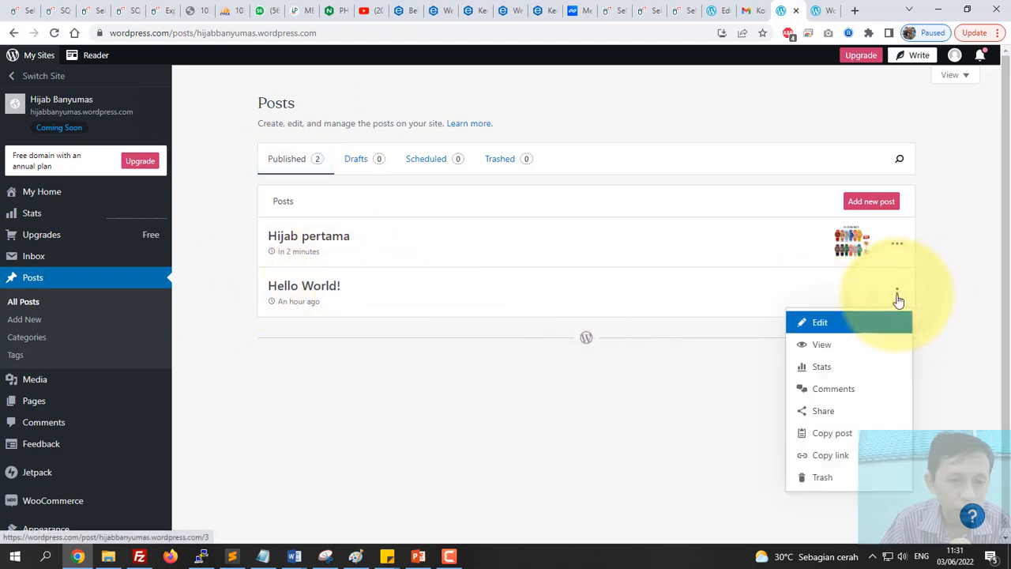
pyautogui.click(822, 479)
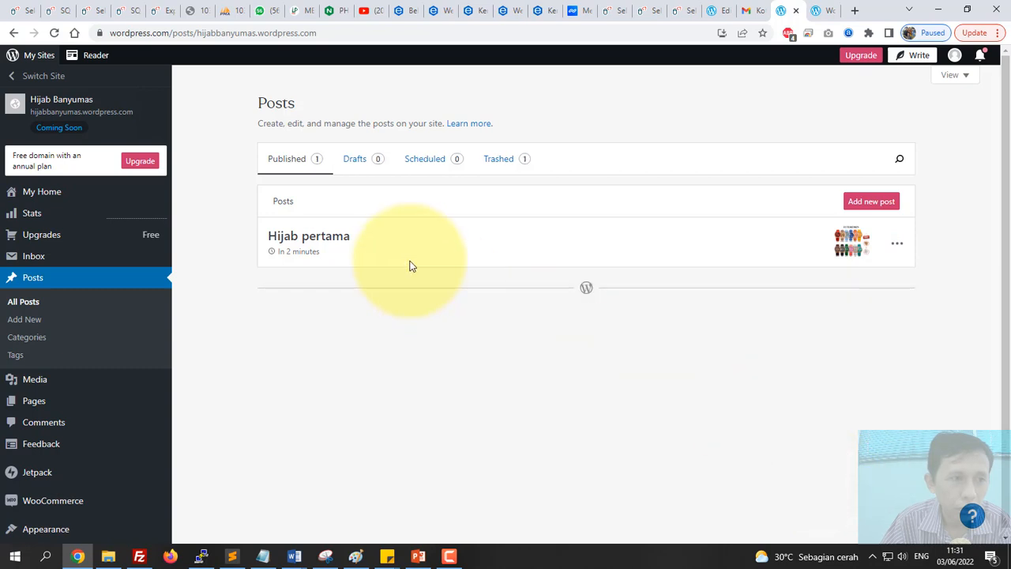
pyautogui.click(496, 161)
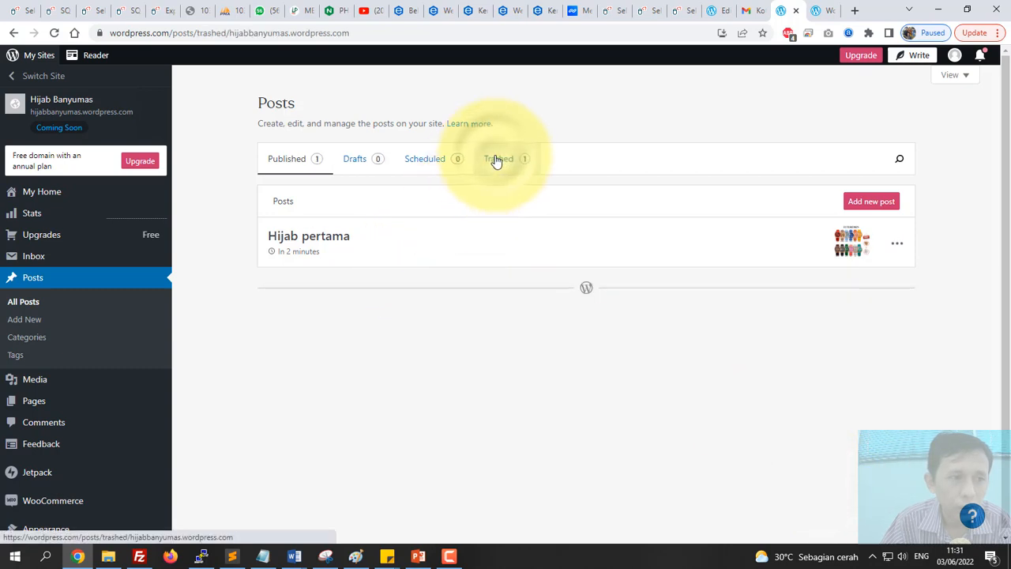
pyautogui.click(293, 166)
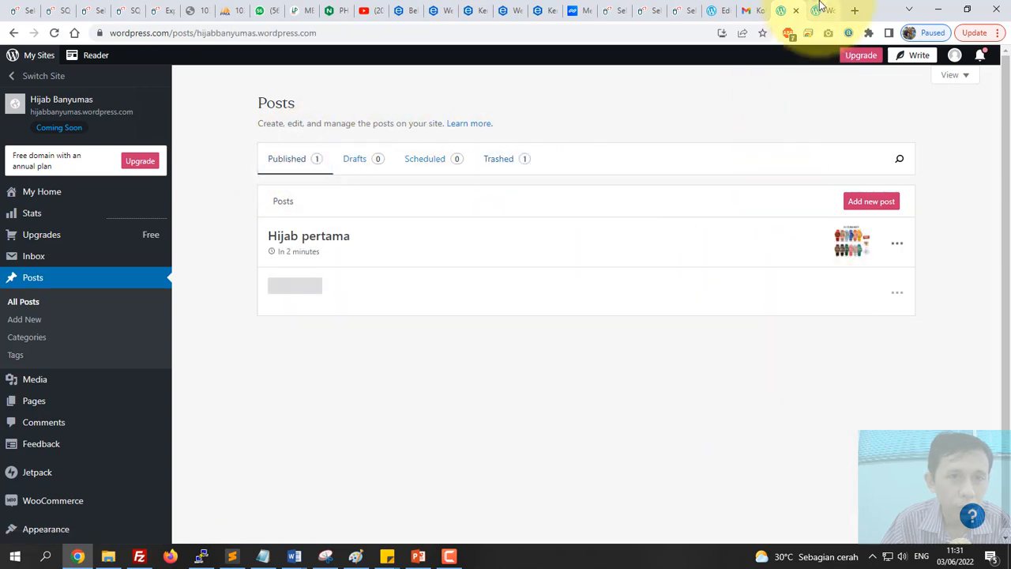
# Load the home page hijabbanyumas.wordpress.com in the tab that shows the Themes page
pyautogui.click(822, 9)
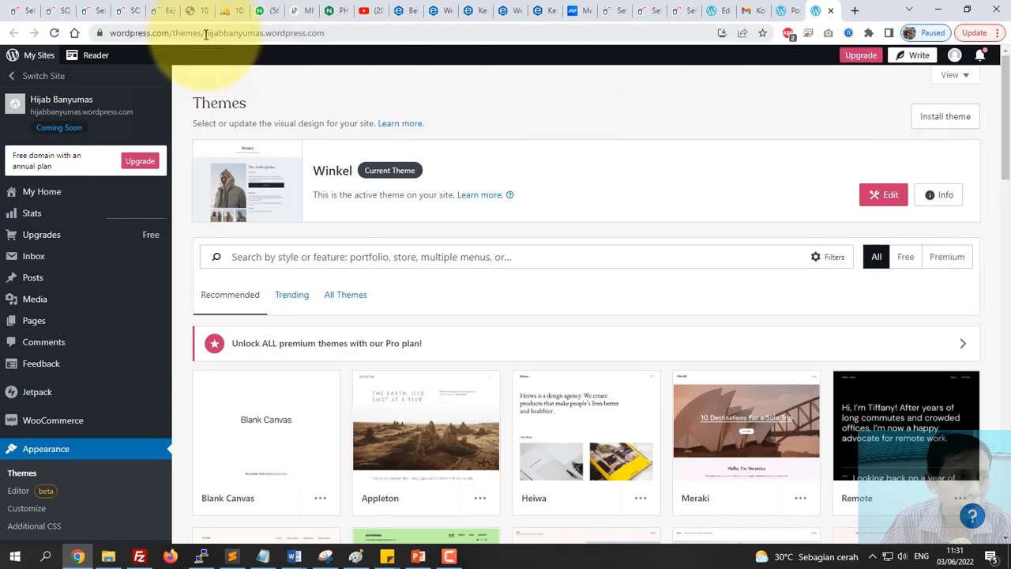
pyautogui.moveTo(110, 33); pyautogui.dragTo(229, 33)
pyautogui.press('BackSpace')
pyautogui.press('Return')
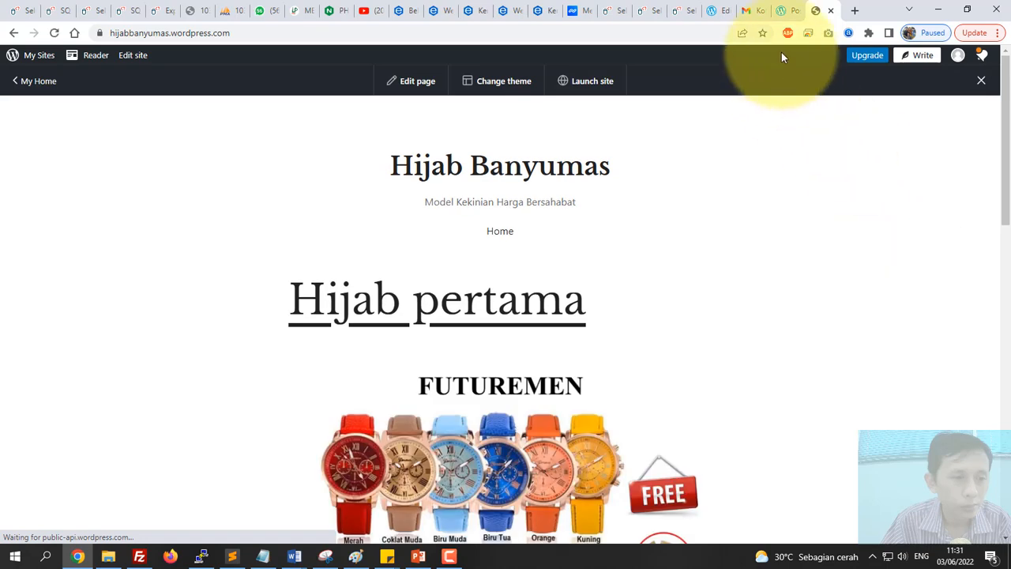
# Check the list of published posts against the live home page, viewing the page from header to footer
pyautogui.click(790, 10)
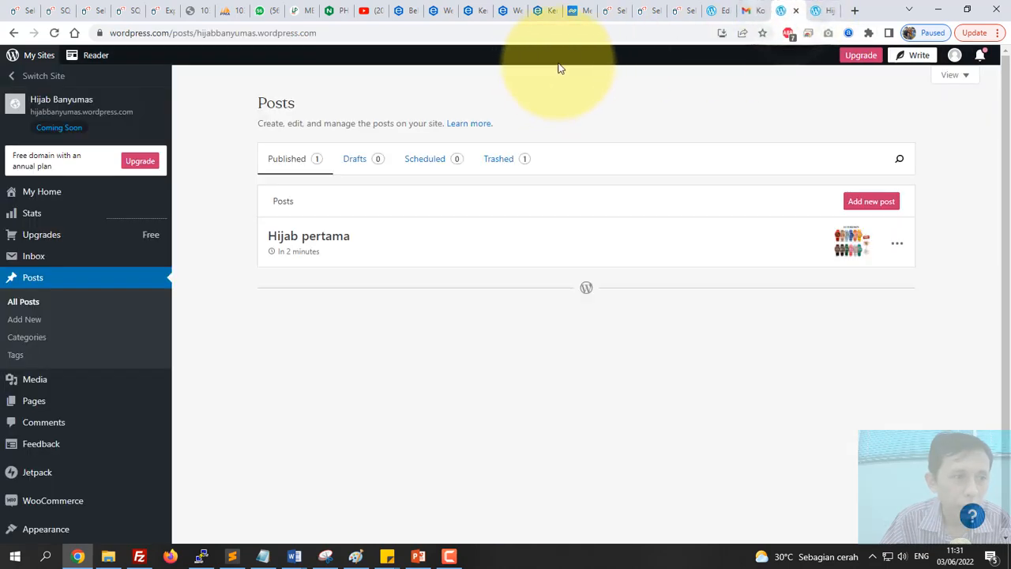
pyautogui.scroll(-2, 505, 300)
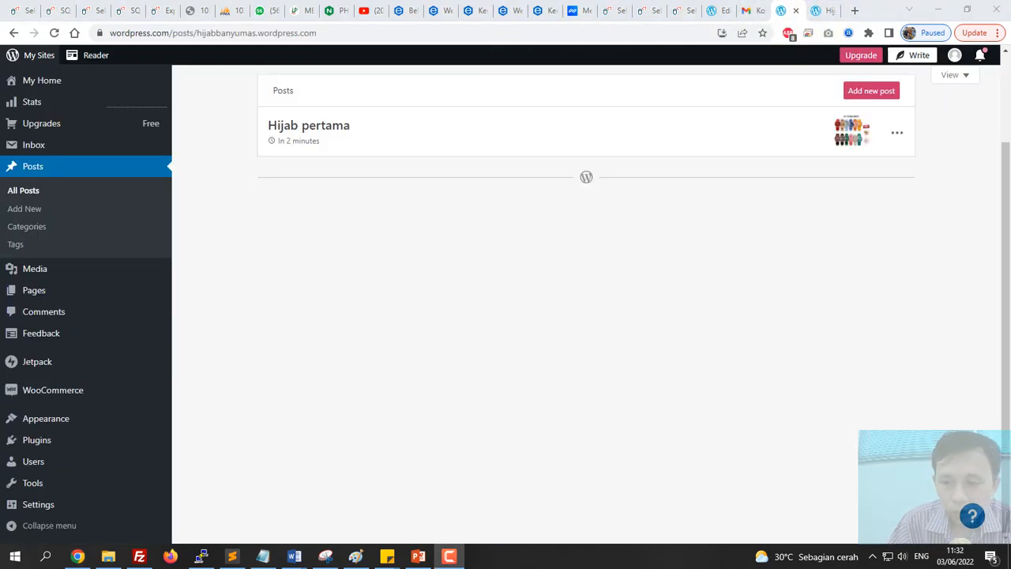
pyautogui.scroll(2, 998, 286)
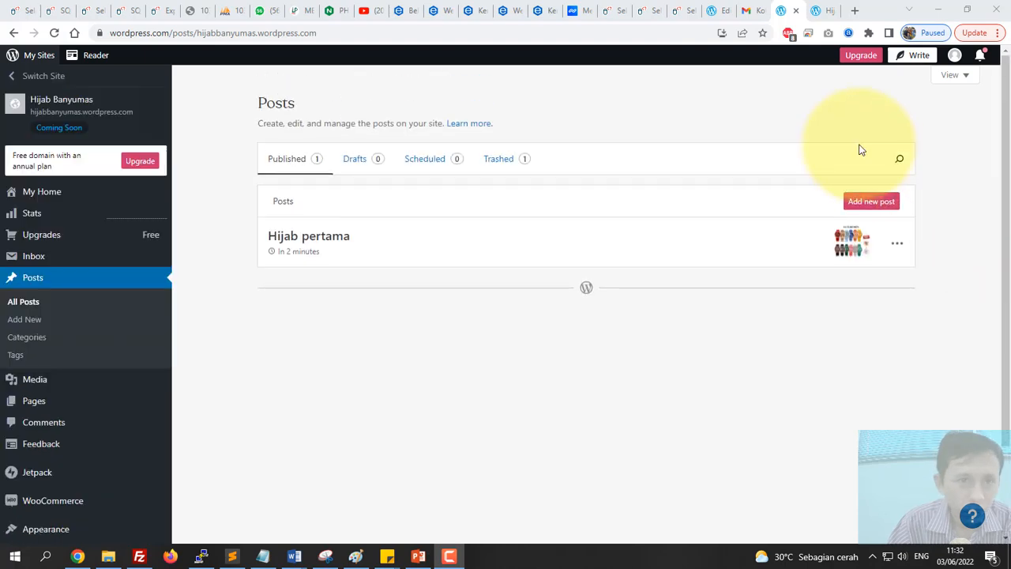
pyautogui.click(827, 7)
pyautogui.scroll(-3, 721, 213)
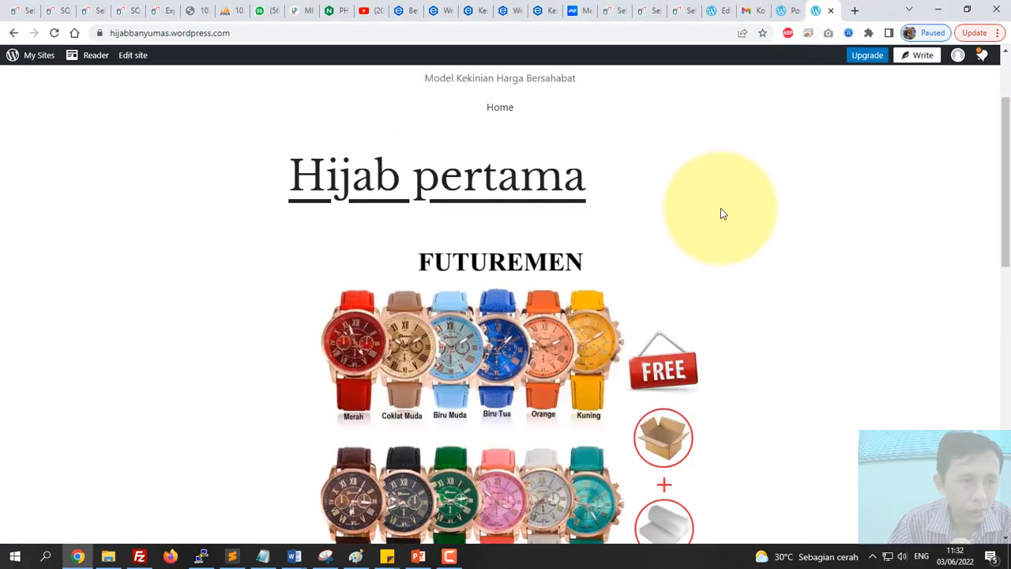
pyautogui.scroll(-2, 721, 208)
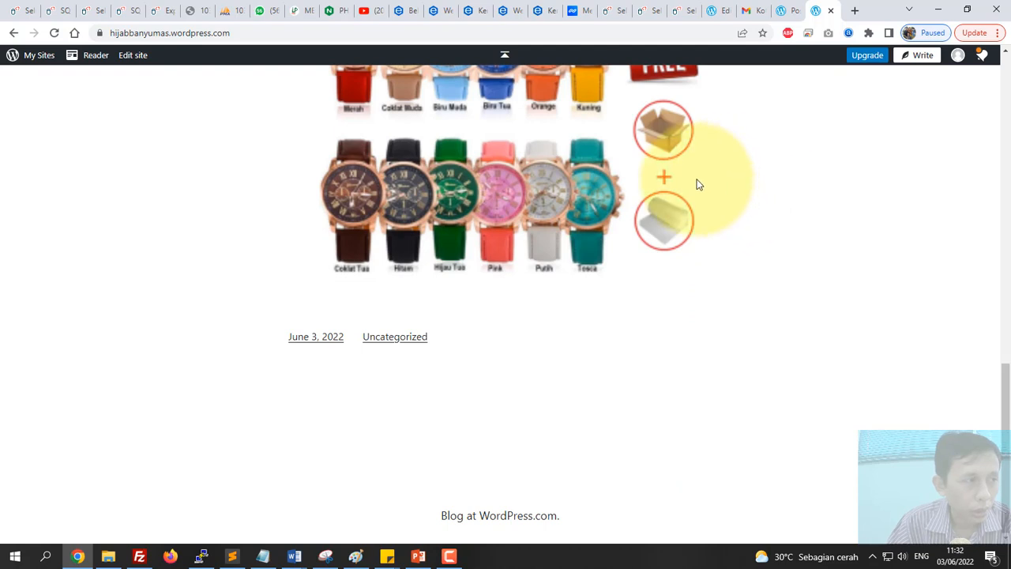
pyautogui.scroll(3, 698, 184)
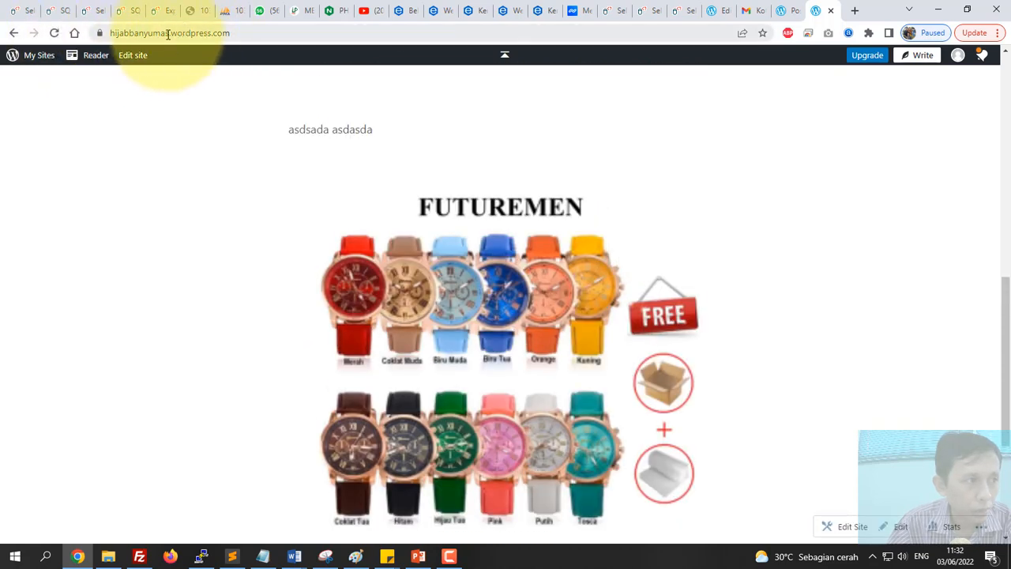
pyautogui.scroll(4, 643, 187)
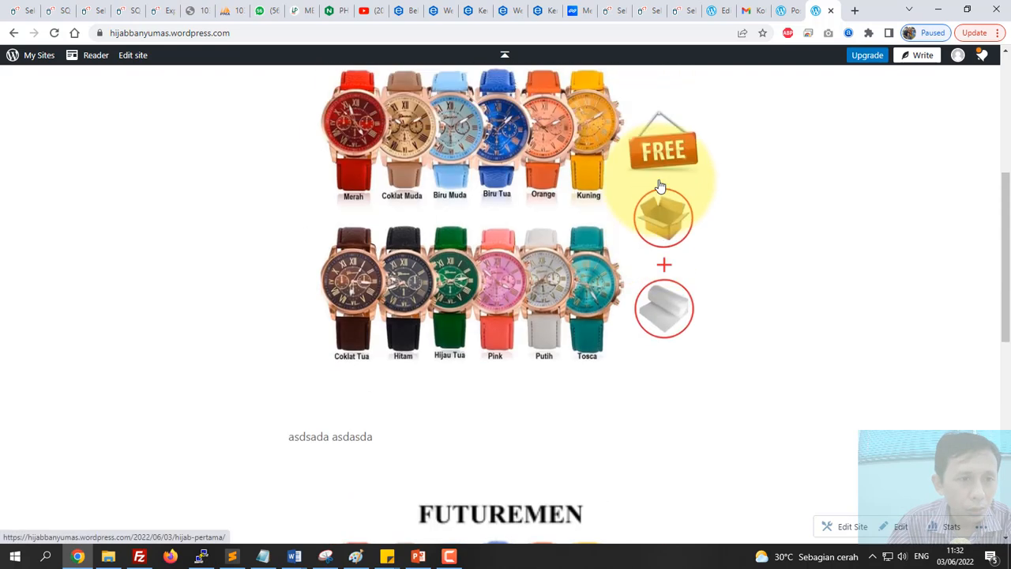
pyautogui.scroll(5, 660, 186)
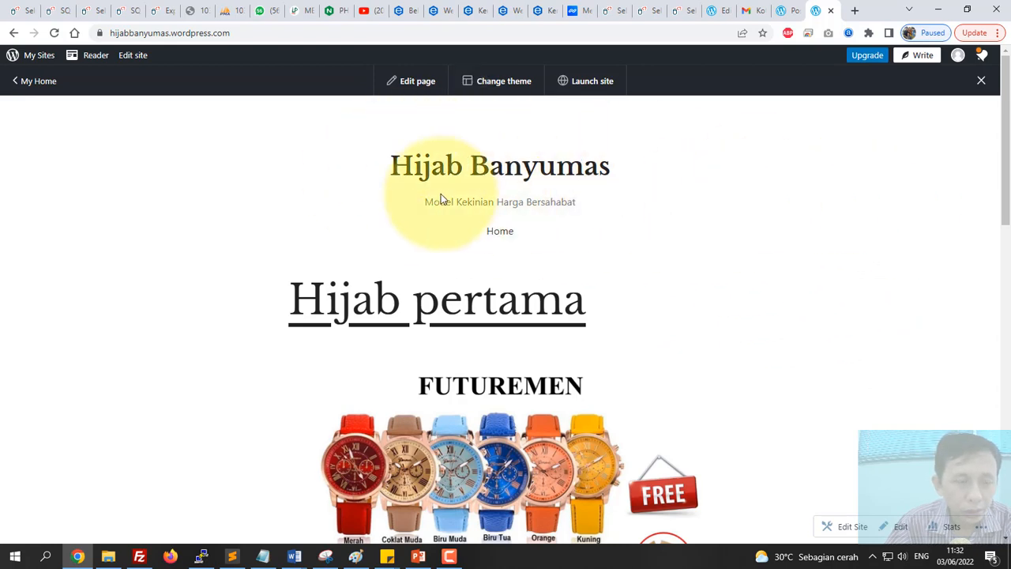
# Review the "Hijab pertama" post on the live home page, from the site title through its watch images to the footer
pyautogui.scroll(-5, 869, 235)
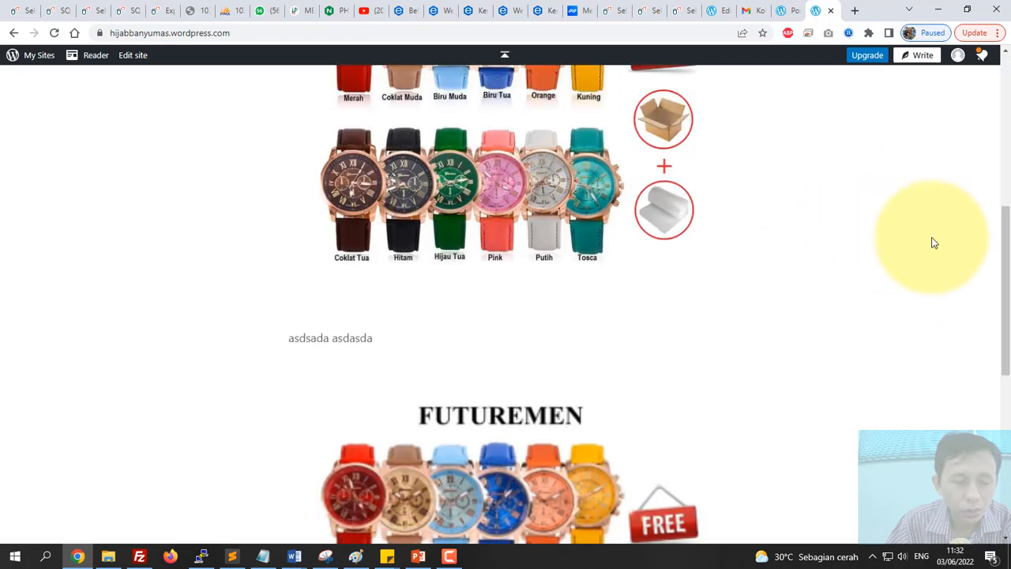
pyautogui.scroll(-8, 933, 243)
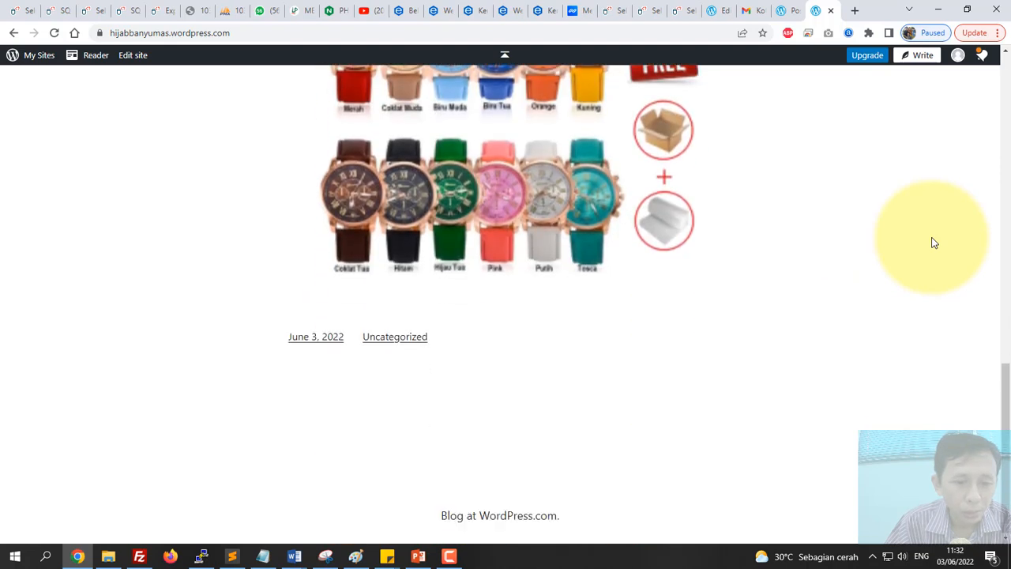
pyautogui.scroll(1, 933, 242)
pyautogui.scroll(10, 933, 243)
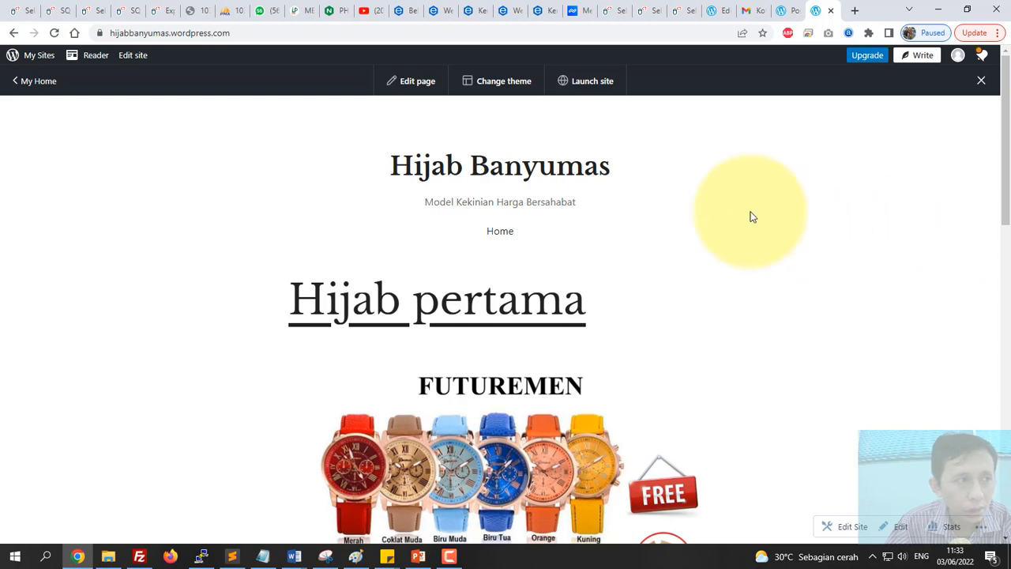
# Examine the full web address of the live site, highlighting the hijabbanyumas.wordpress.com part, and return to the page
pyautogui.click(112, 35)
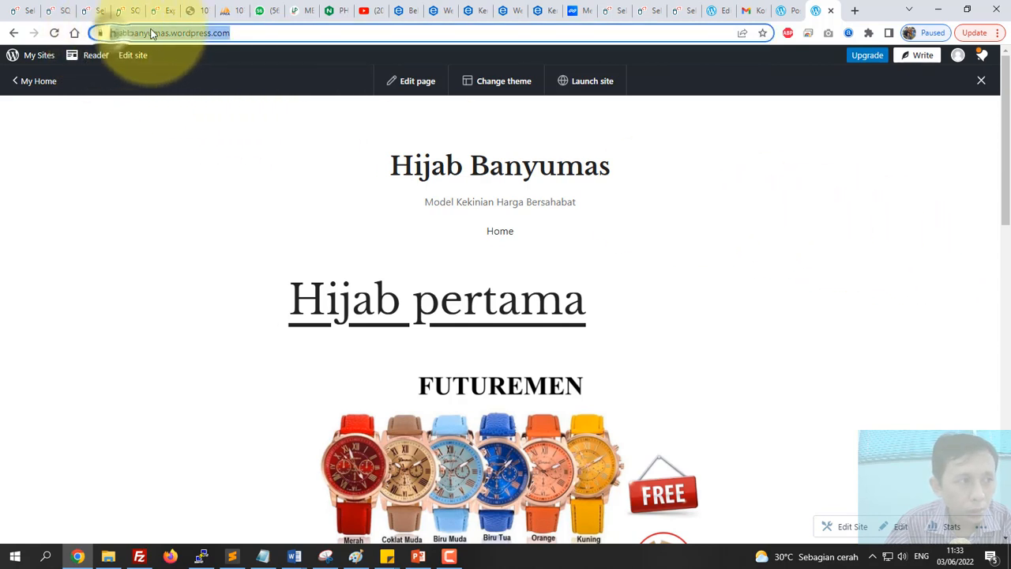
pyautogui.click(246, 34)
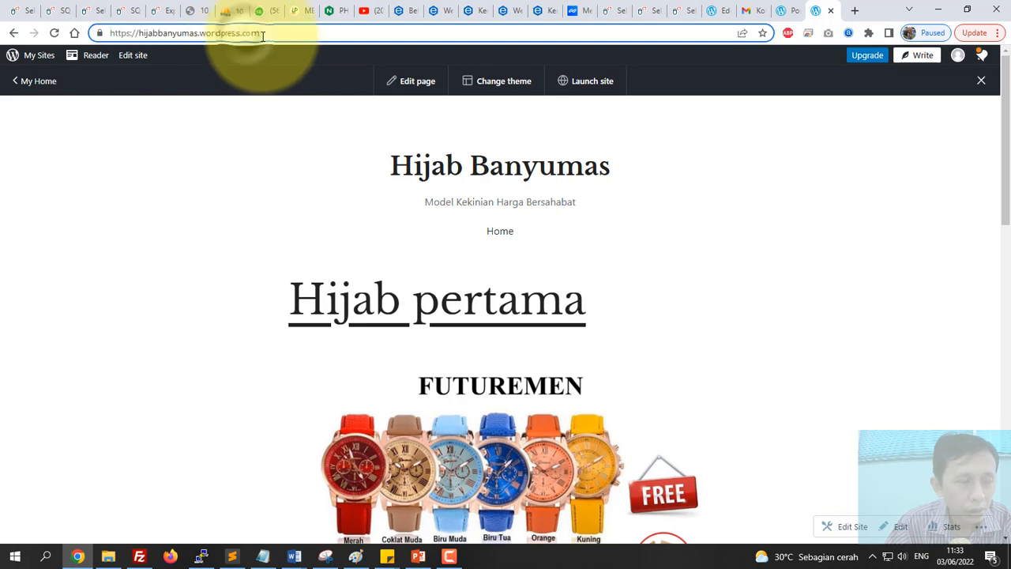
pyautogui.moveTo(263, 35); pyautogui.dragTo(140, 63)
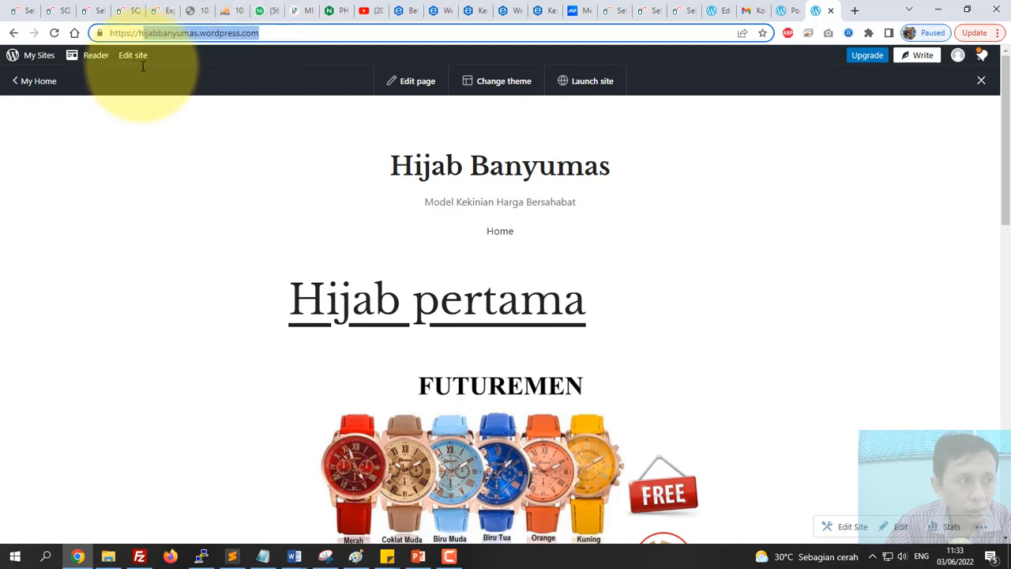
pyautogui.click(761, 269)
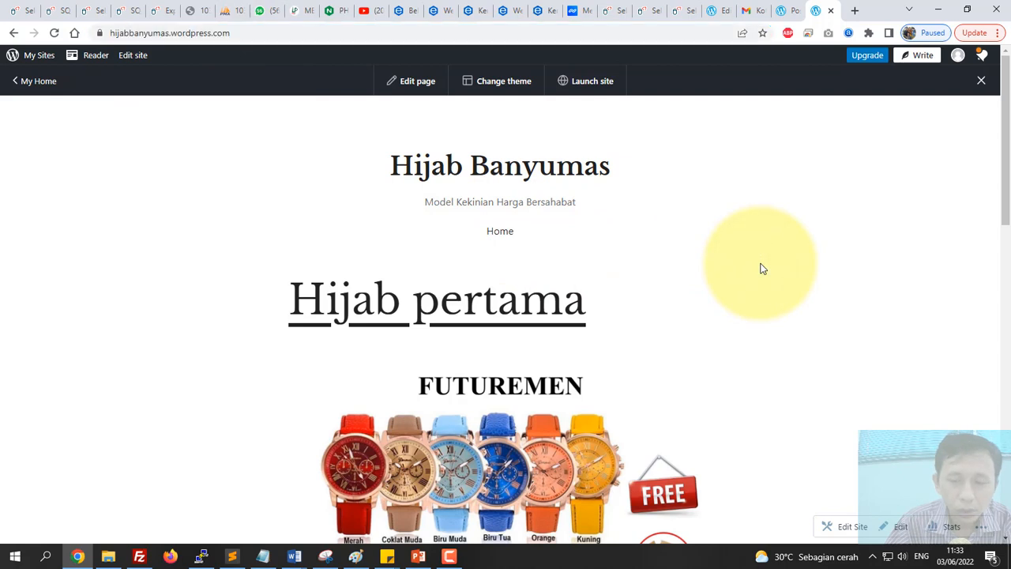